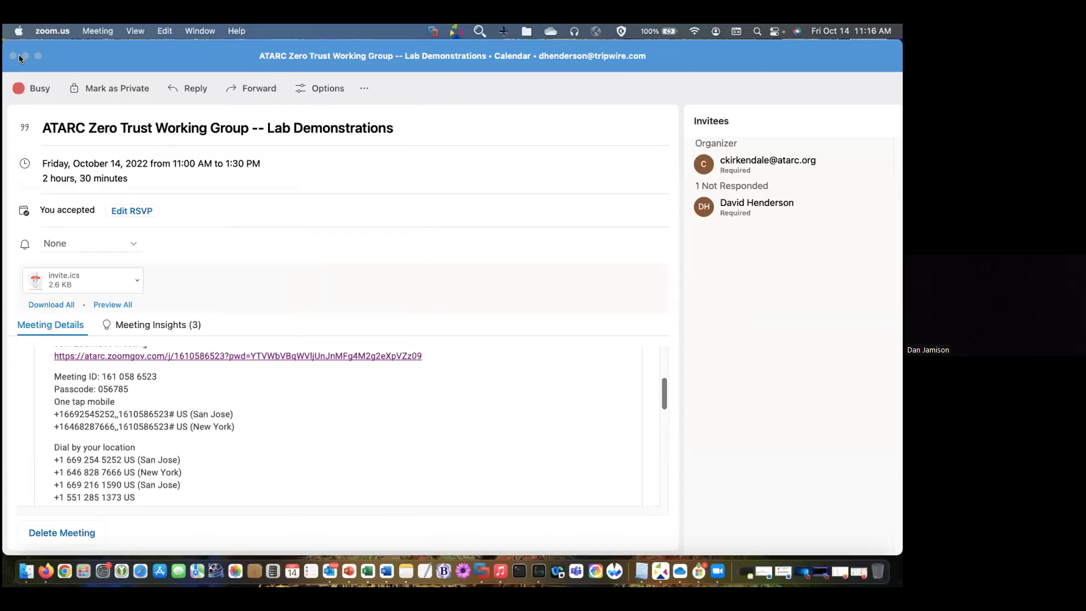
Minimize the calendar invitation and bring up the minimized Baseline of CentOS76CLI - Critical report, moving its window to the upper-left area
click(26, 55)
click(25, 55)
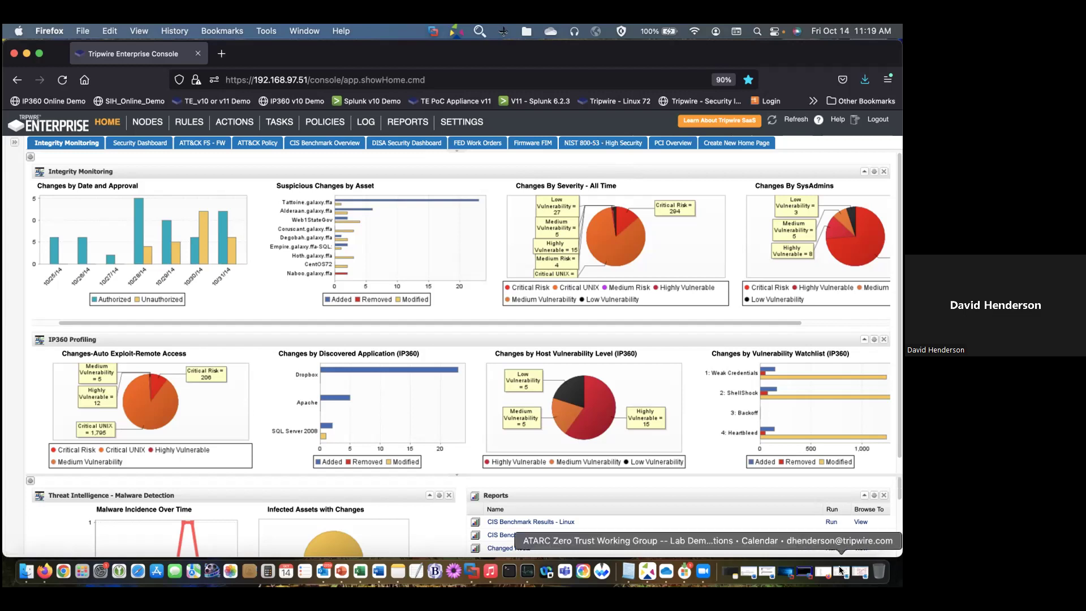
click(823, 571)
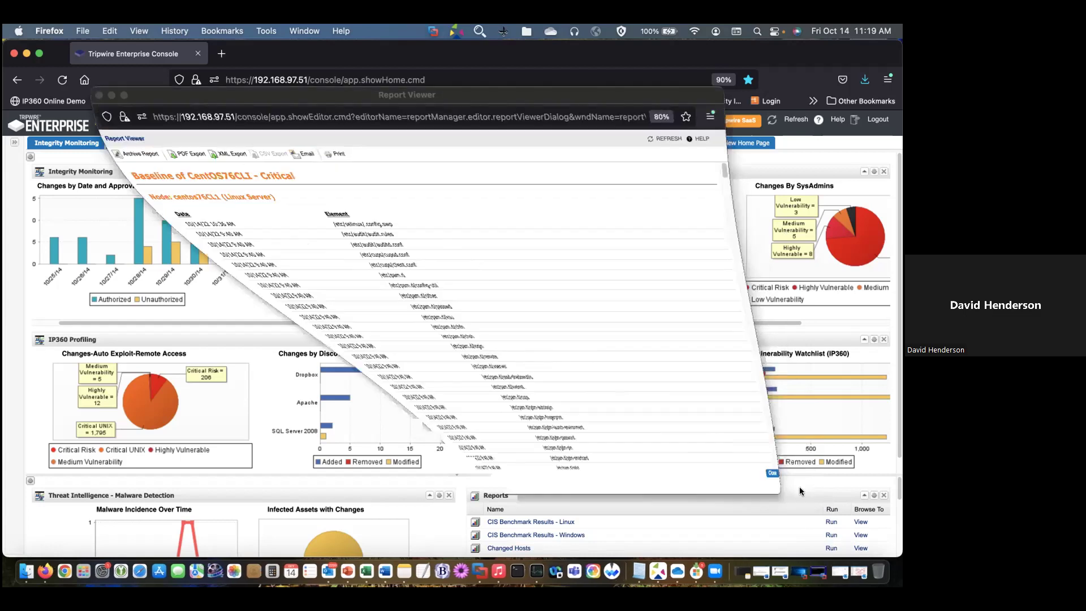
drag(274, 94, 198, 52)
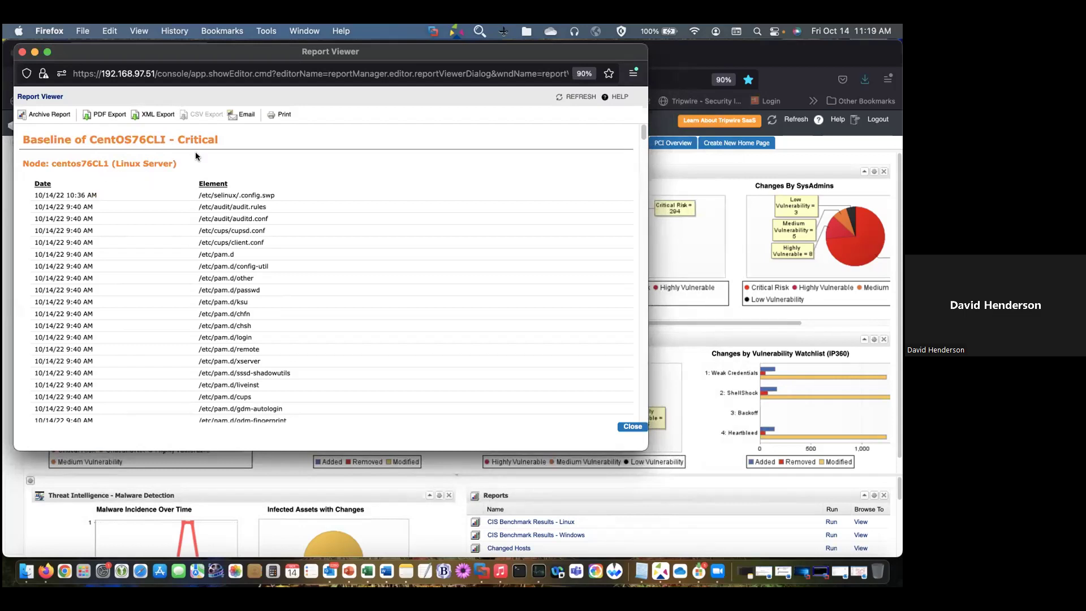
Examine the baselined elements listed for the centos76CL1 Linux server, then close the report
scroll(165, 242, down, 7)
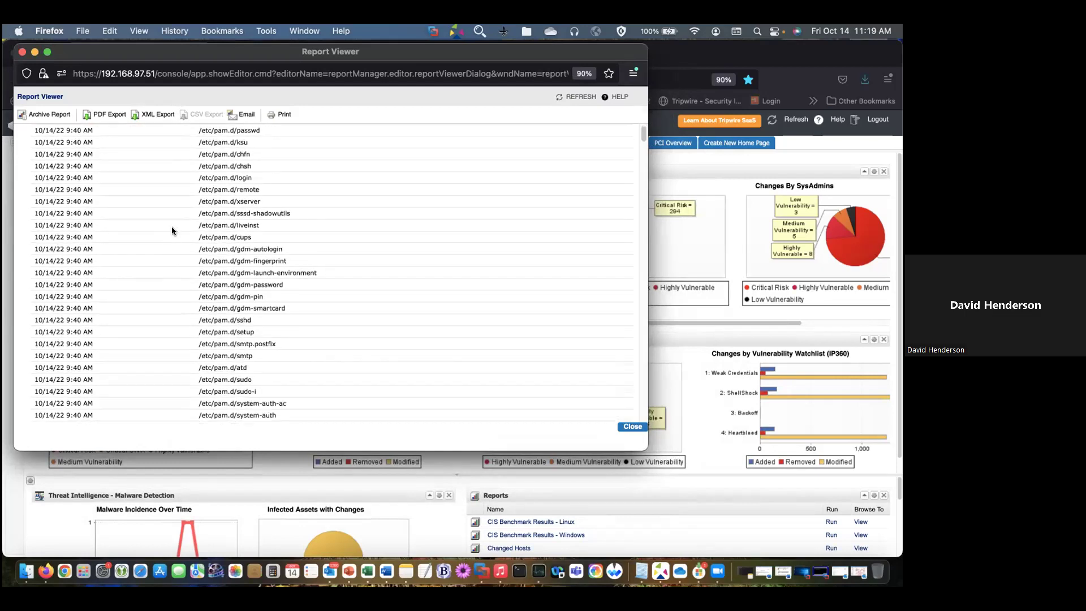
scroll(171, 232, up, 7)
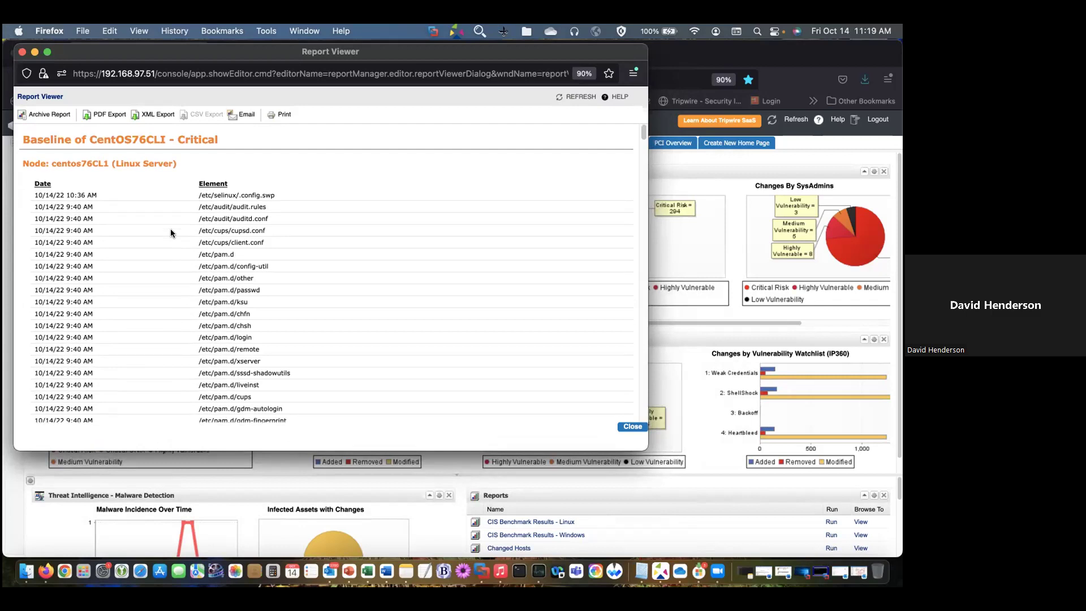
scroll(166, 226, down, 3)
scroll(164, 225, down, 10)
scroll(162, 227, down, 7)
scroll(162, 226, down, 15)
scroll(161, 231, down, 10)
scroll(161, 232, down, 12)
scroll(162, 232, down, 5)
drag(642, 167, 637, 358)
click(632, 427)
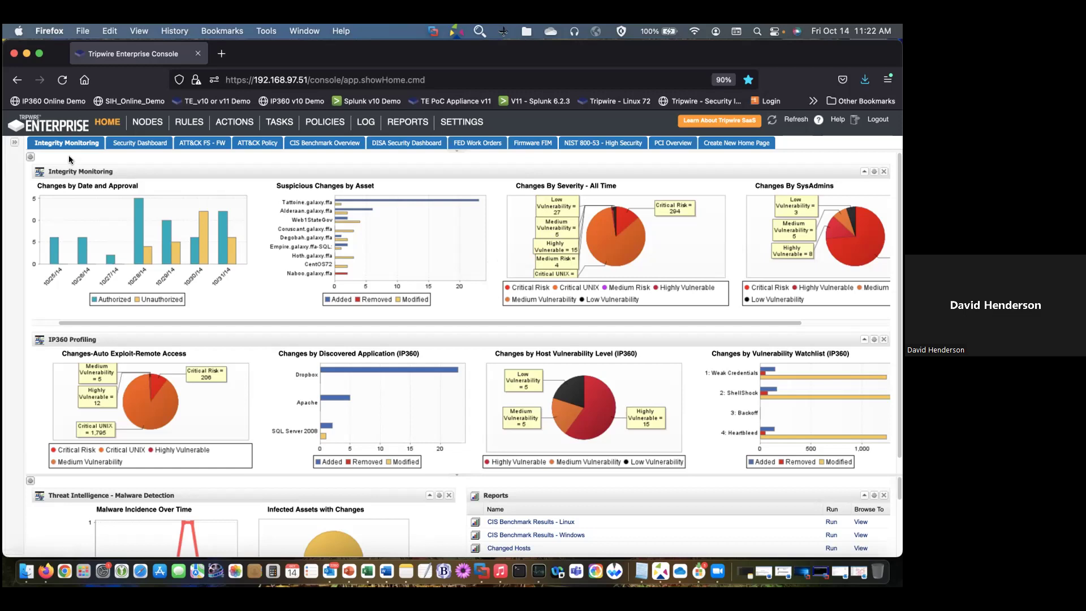
View the Security Dashboard, Firmware FIM and NIST 800-53 - High Security home pages, enlarging the Breach Detection pane on the first
click(147, 145)
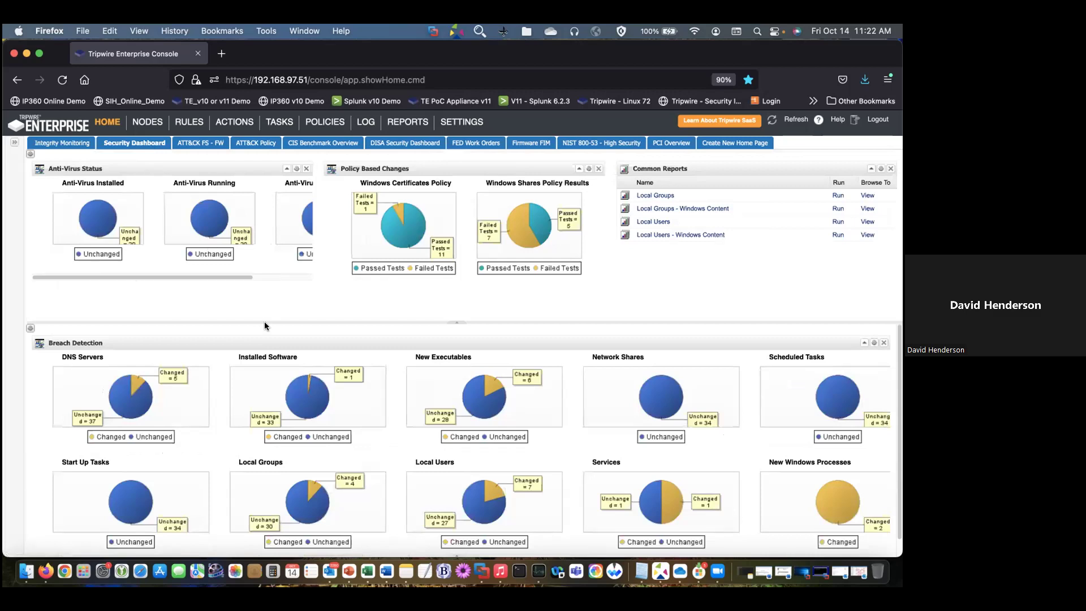
drag(265, 320, 266, 301)
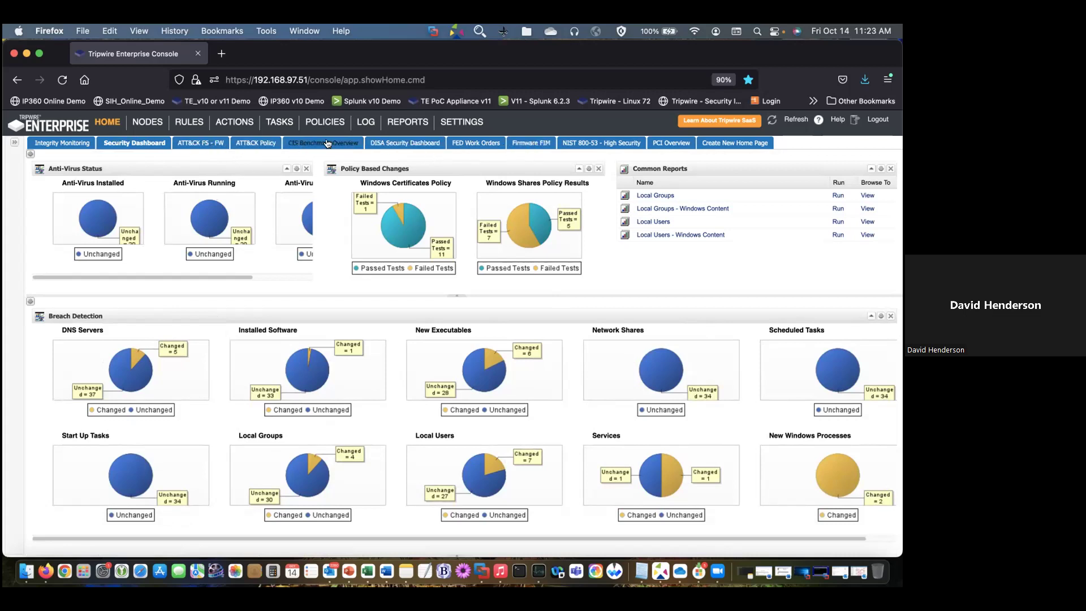
click(542, 148)
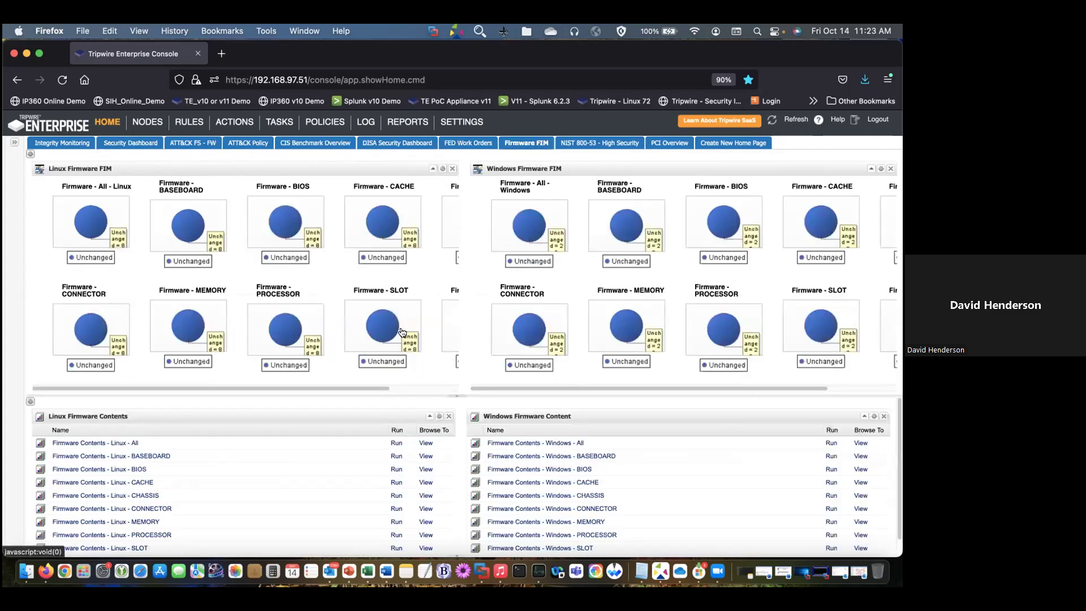
click(613, 148)
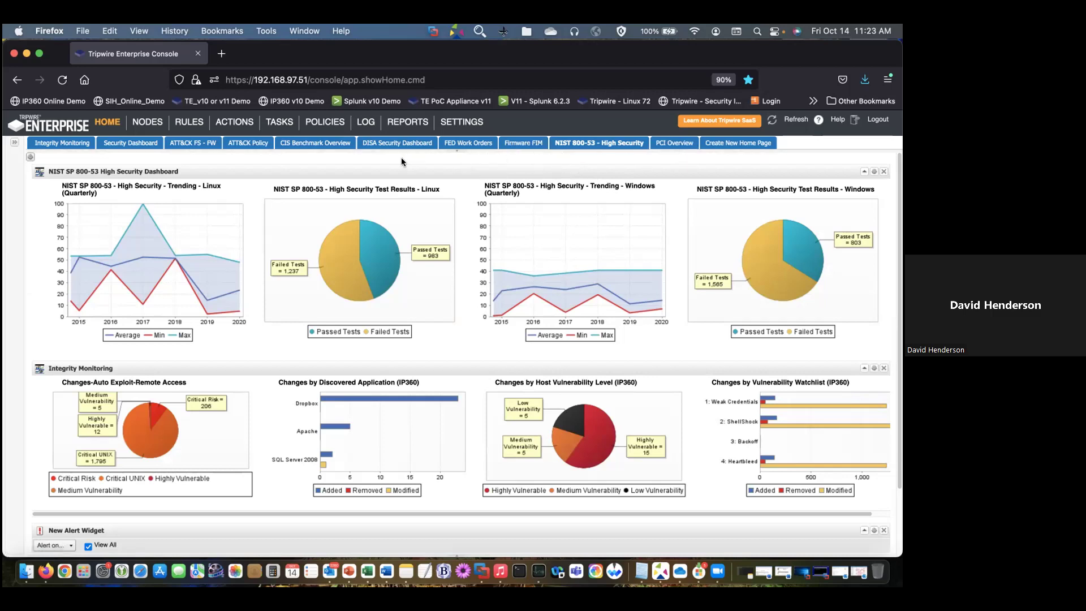
Expand the home page configuration to look over the assigned home pages, then collapse it
click(15, 142)
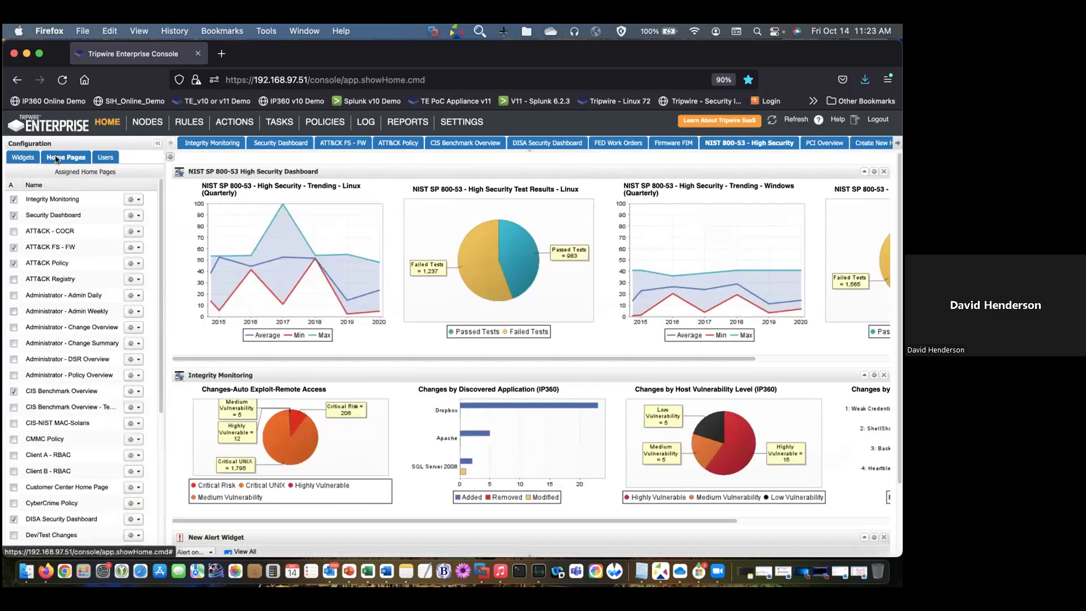
drag(161, 223, 154, 200)
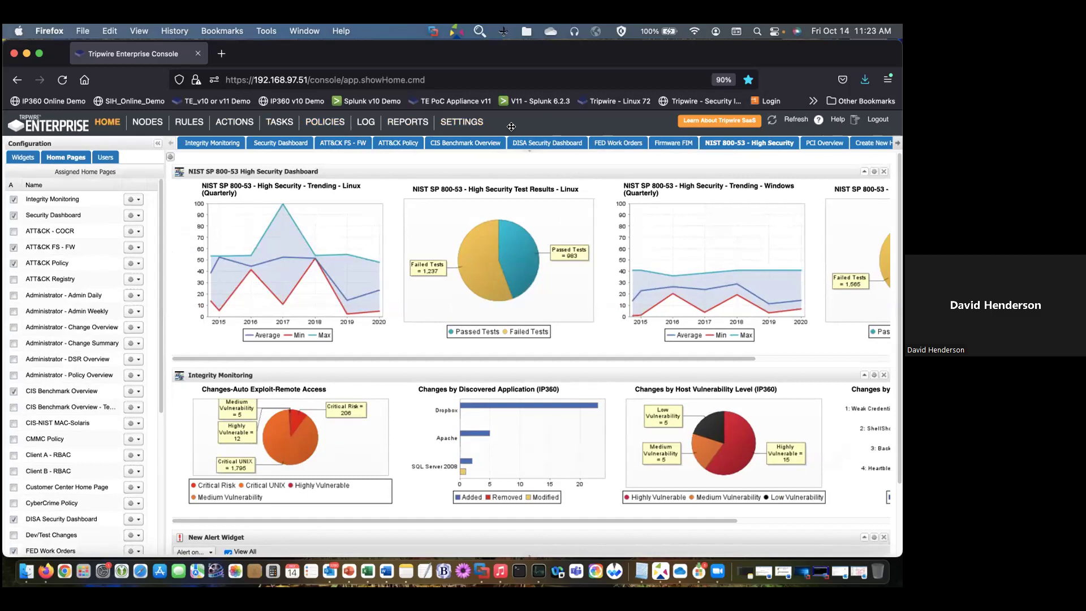
click(155, 144)
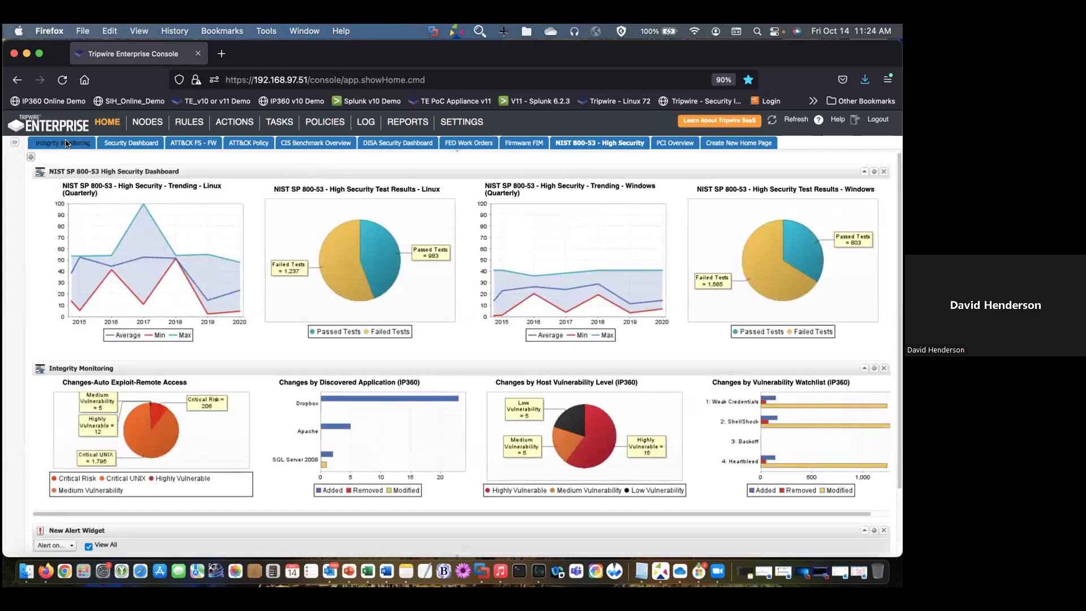
Open the Changes By Severity - All Time report from the Integrity Monitoring home page and enlarge its window
click(66, 143)
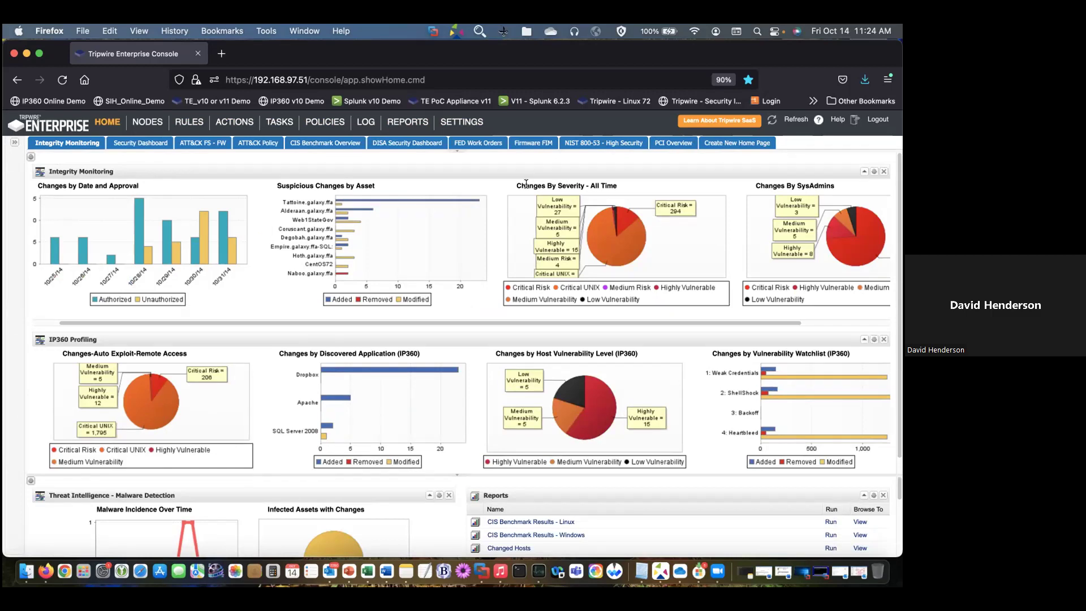
click(622, 250)
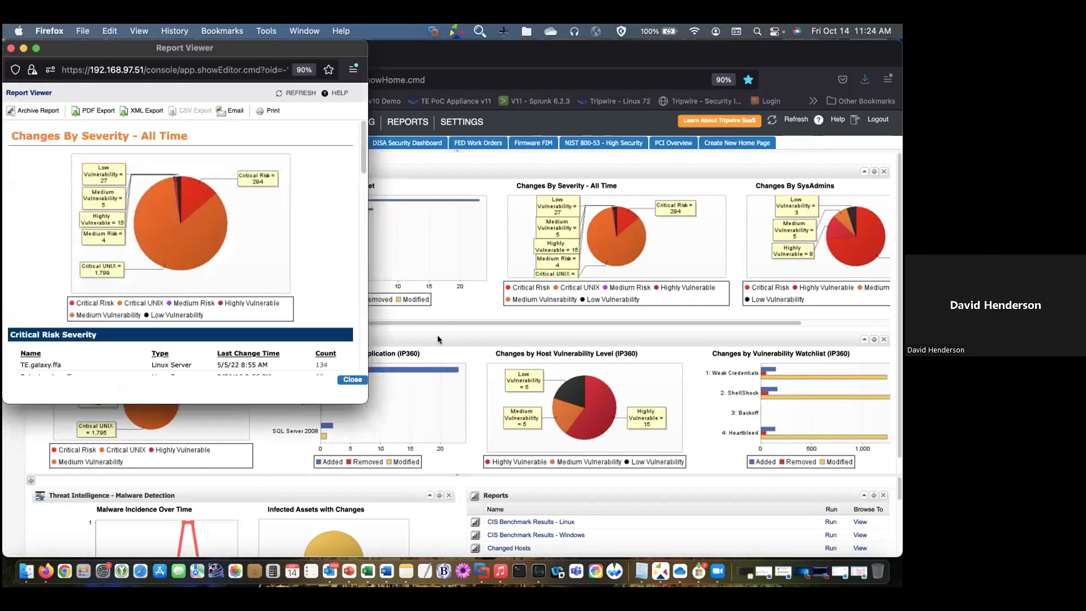
drag(358, 396, 577, 501)
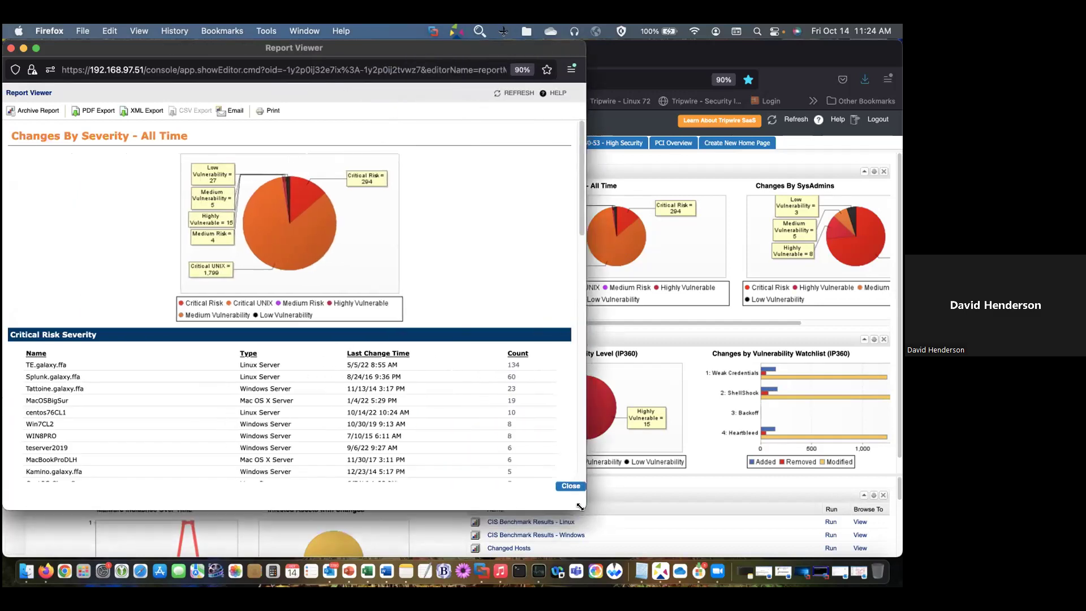
Examine the Critical Risk Severity section of the report, focusing on the centos76CL1 row and its last change time
scroll(450, 232, down, 3)
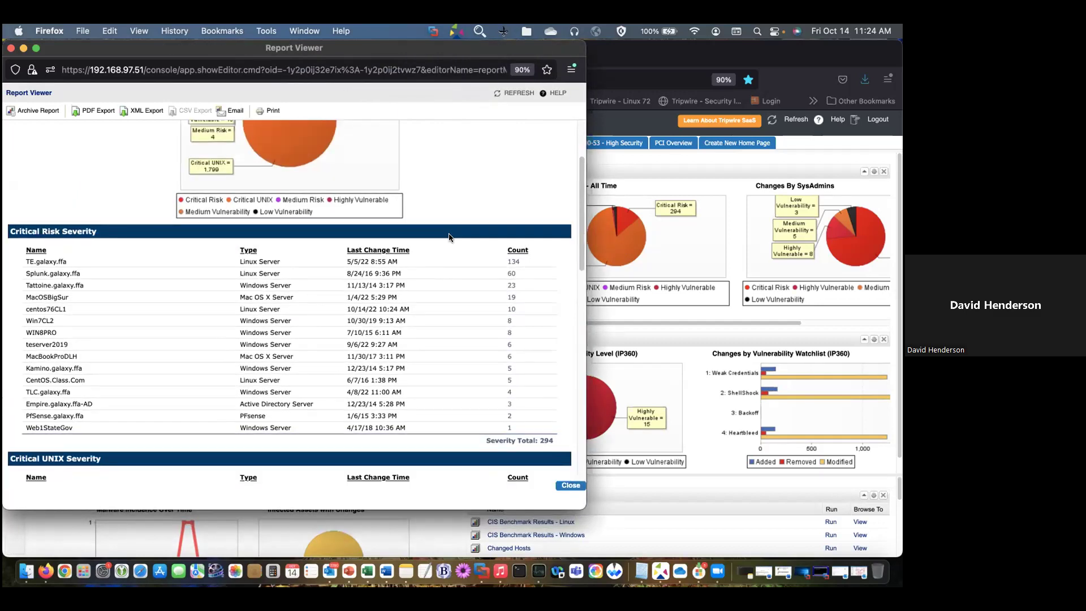
scroll(417, 207, up, 3)
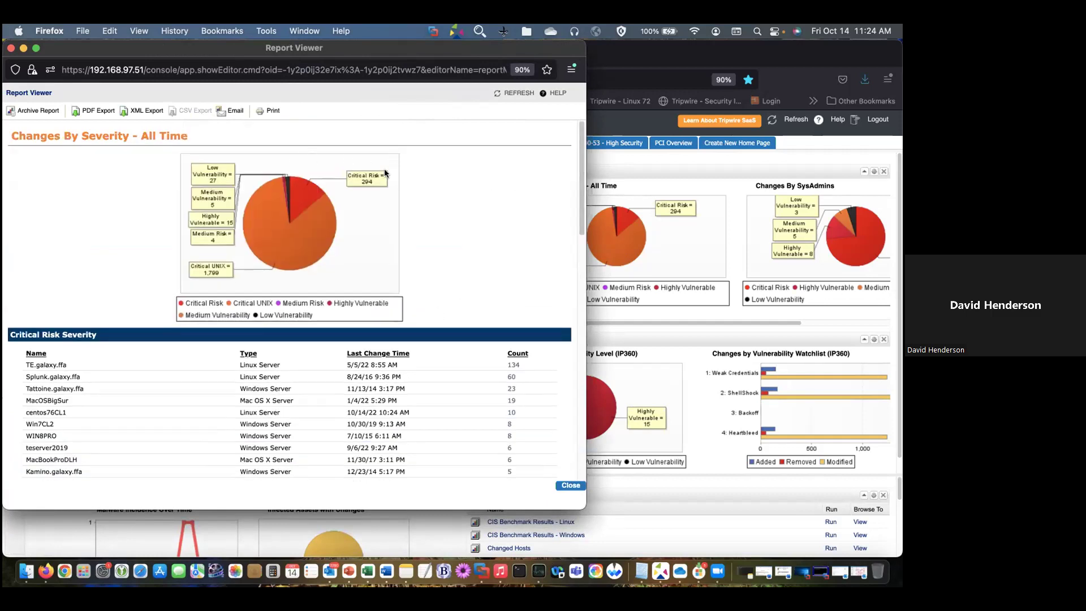
scroll(452, 237, down, 3)
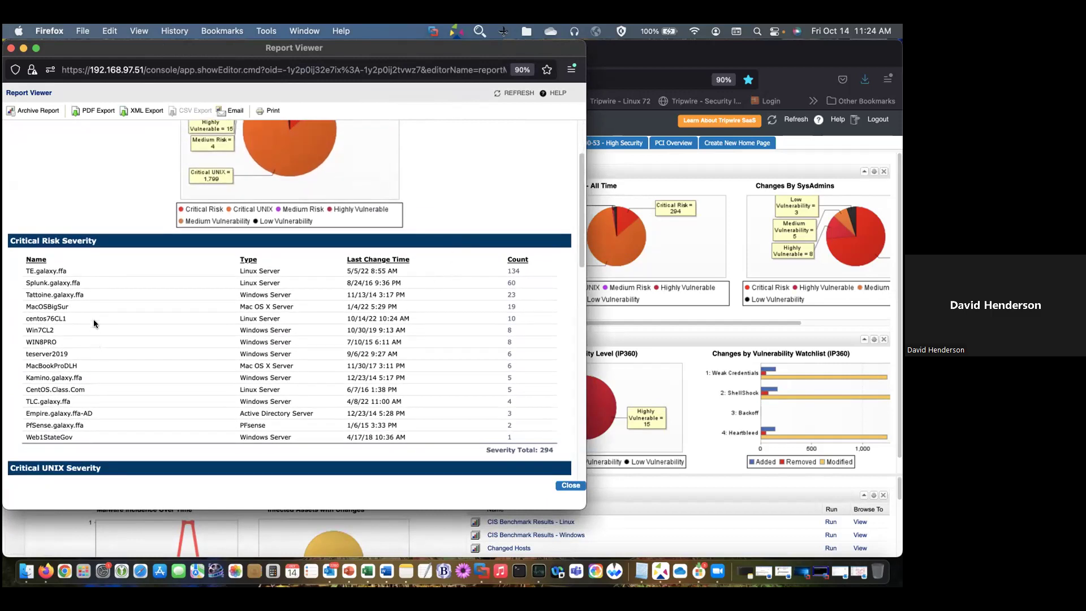
scroll(94, 321, down, 3)
scroll(96, 319, up, 3)
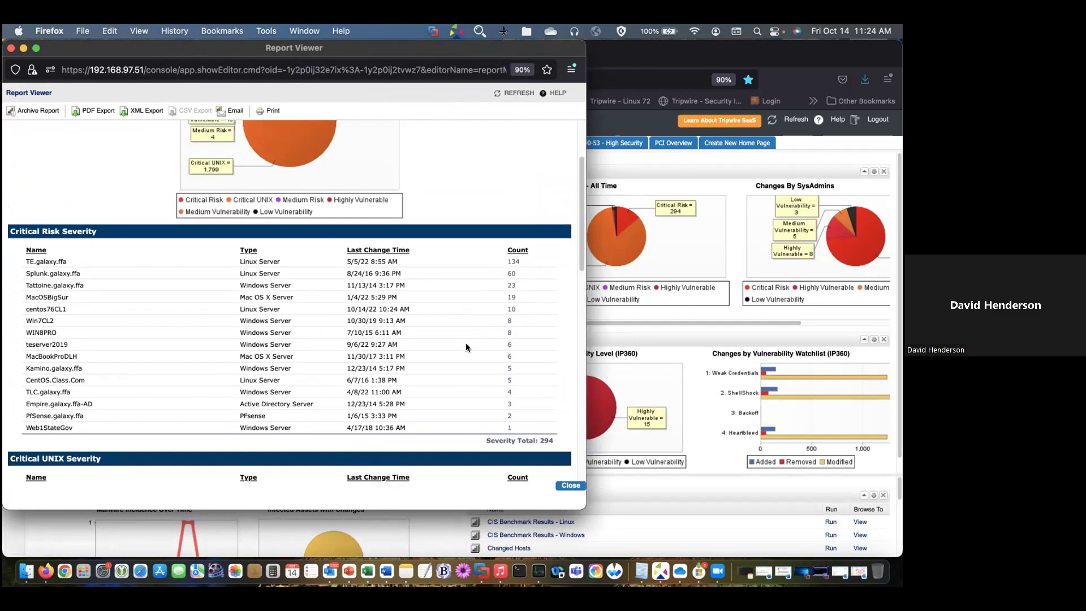
scroll(457, 363, down, 2)
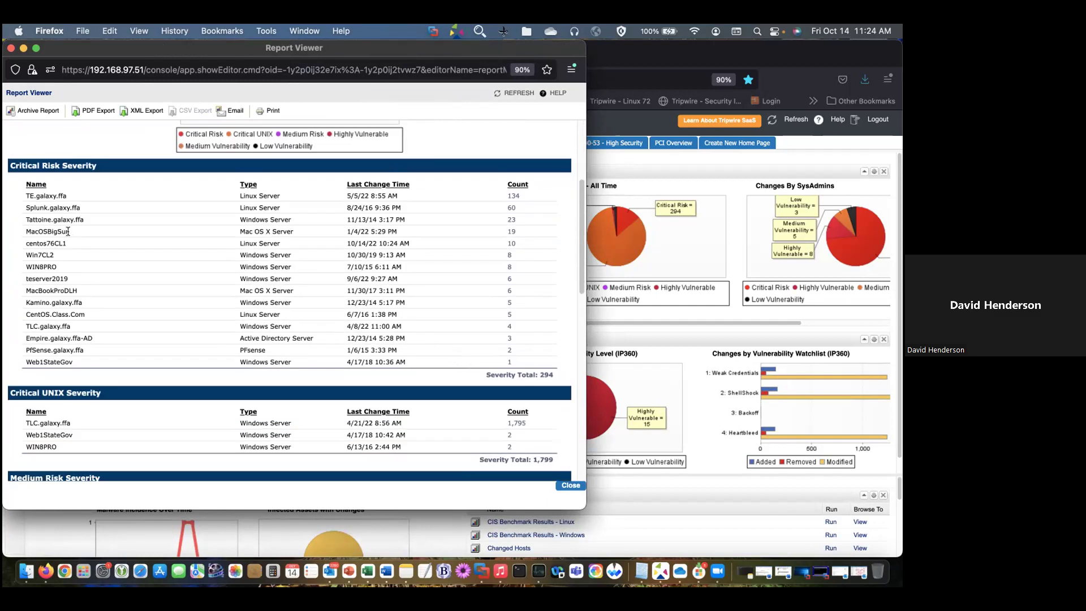
drag(40, 243, 65, 244)
click(358, 241)
drag(358, 241, 385, 241)
click(477, 242)
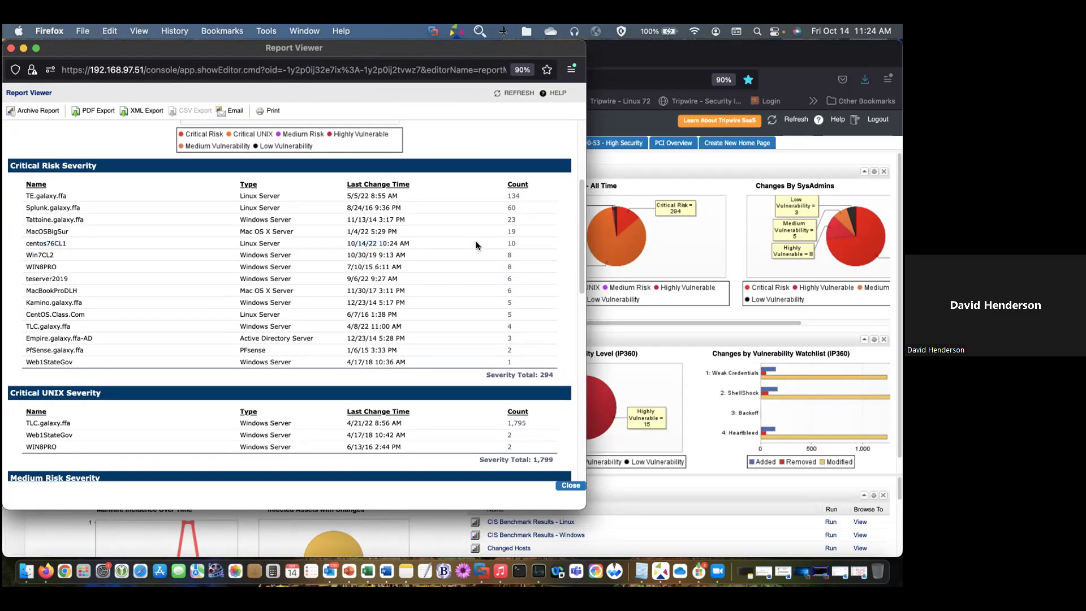
Drill into the centos76CL1 critical risk change count and open the linked Changed Elements report
click(512, 243)
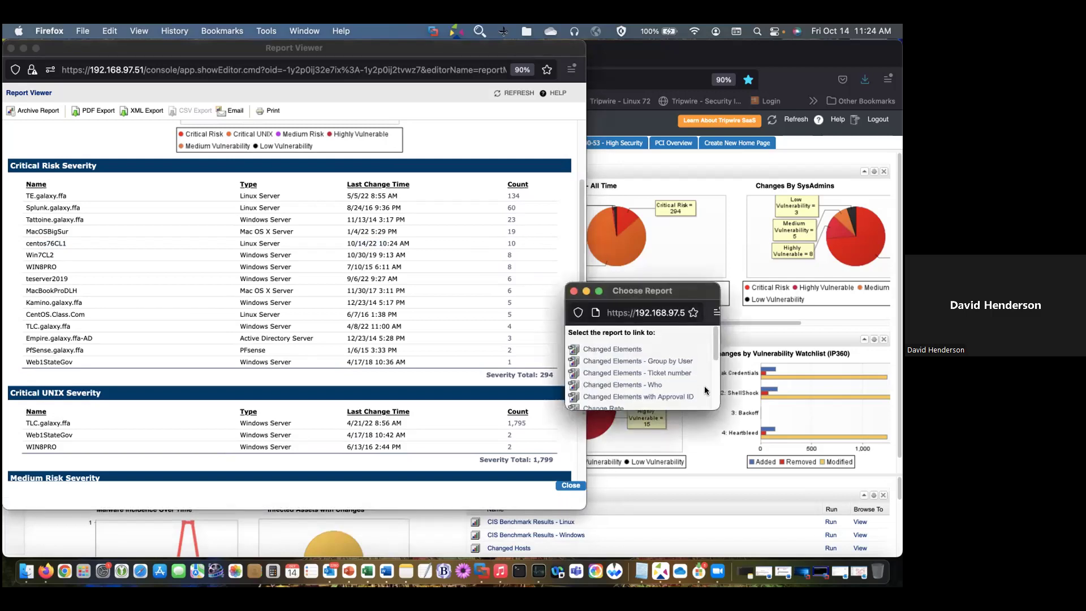
drag(672, 412, 688, 506)
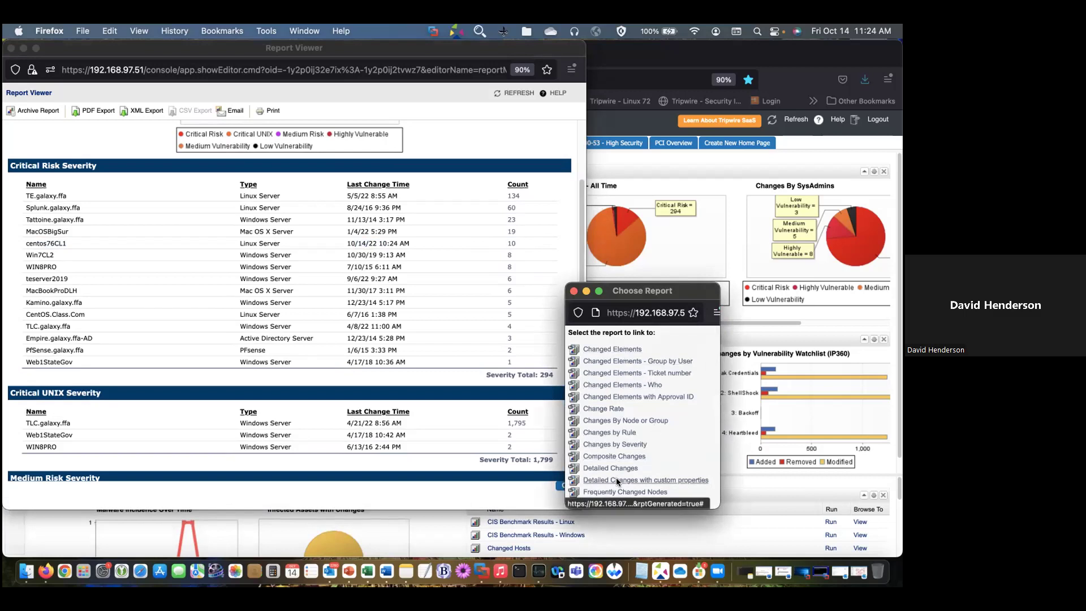
click(610, 349)
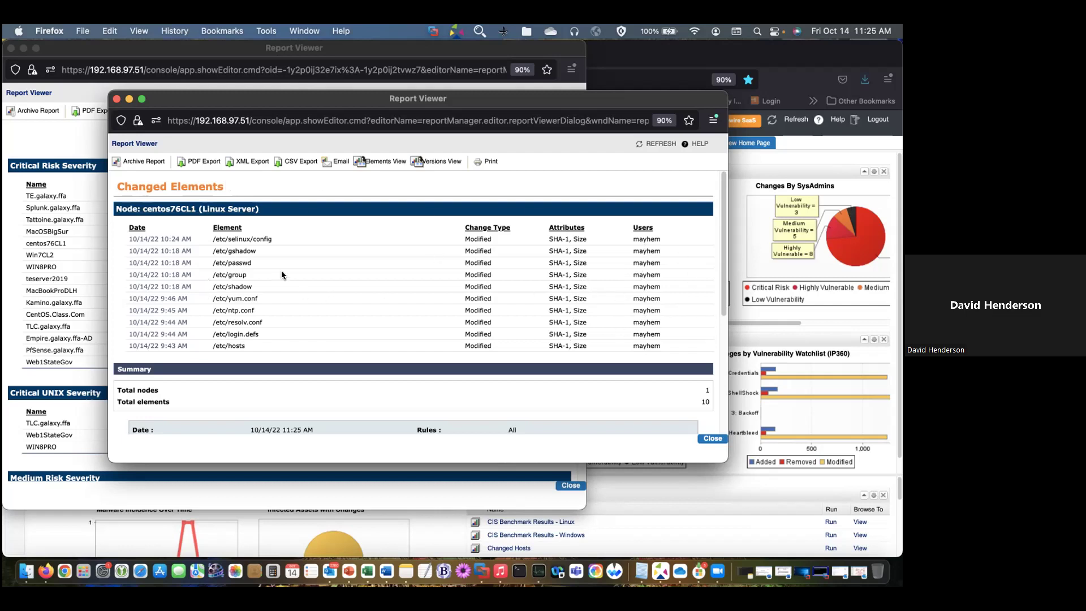
Switch the report to Elements View and inspect the inserted user lines in the /etc/passwd modification comparison, then close the comparison
click(389, 165)
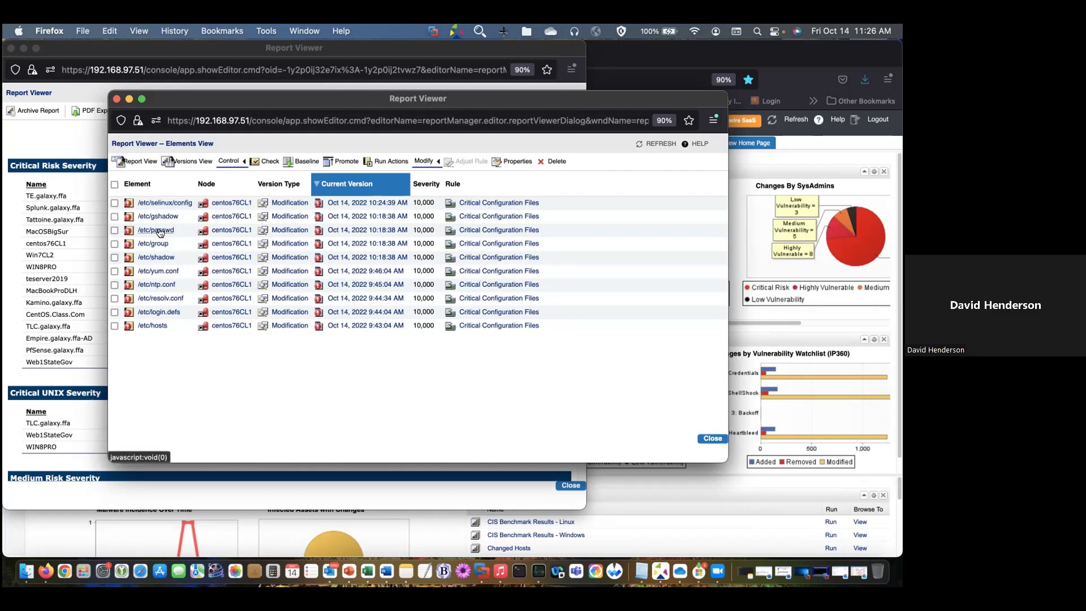
click(286, 230)
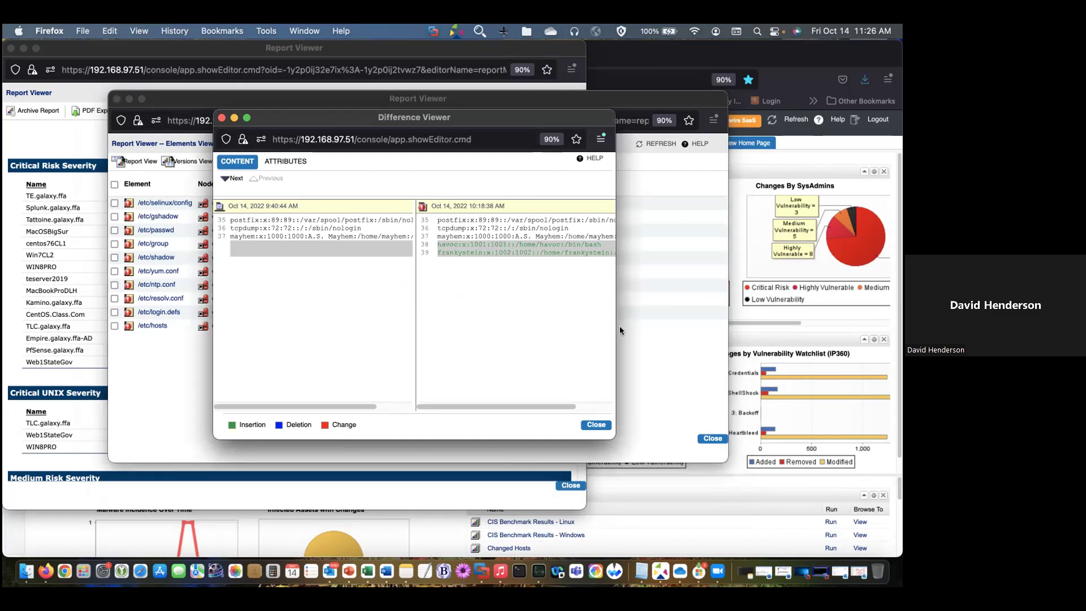
drag(619, 326, 730, 317)
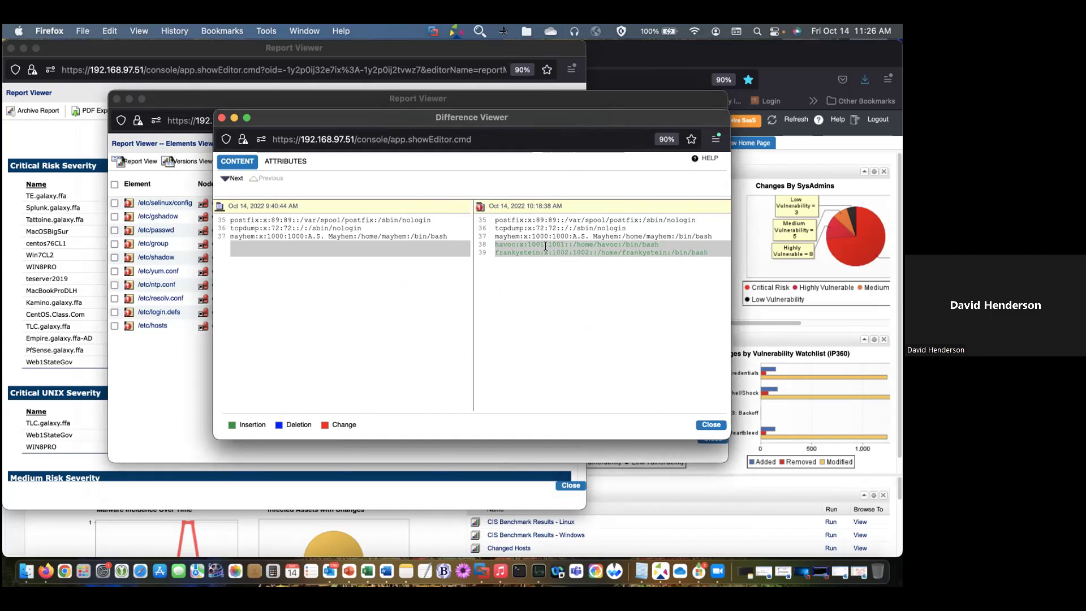
drag(496, 252, 541, 272)
click(540, 272)
click(711, 425)
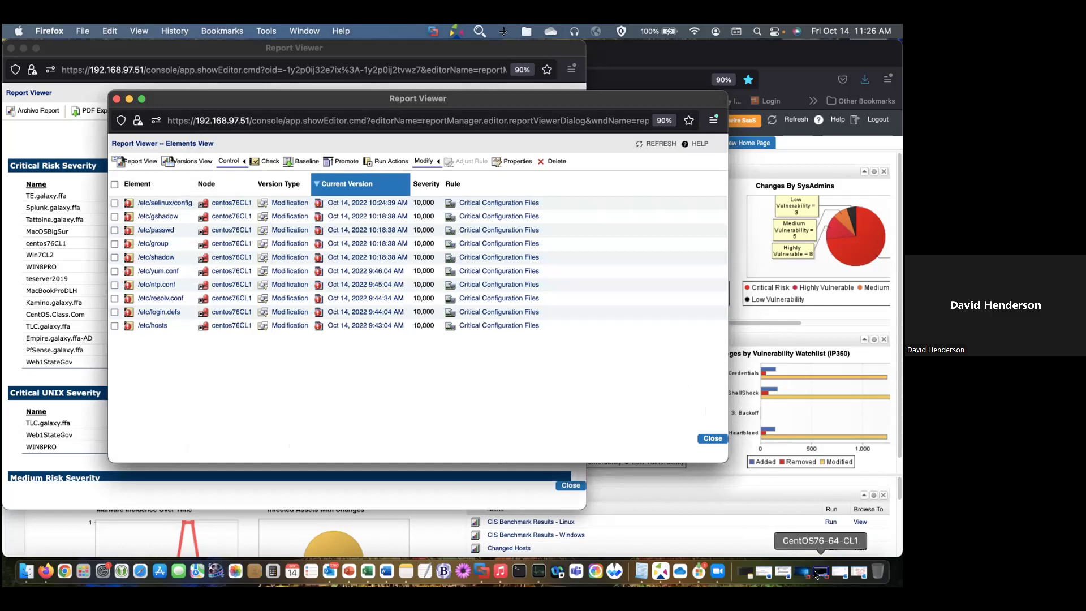
Switch to VMware Fusion and start the TLC.galaxy.ffa - v10 - 2019 virtual machine from the Virtual Machine Library
click(481, 572)
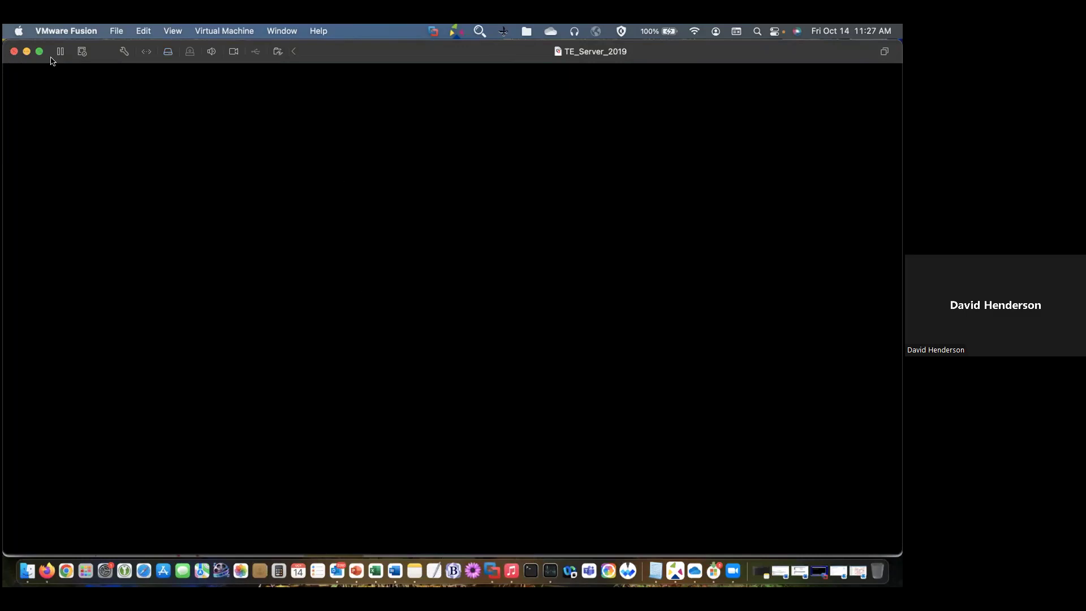
click(26, 50)
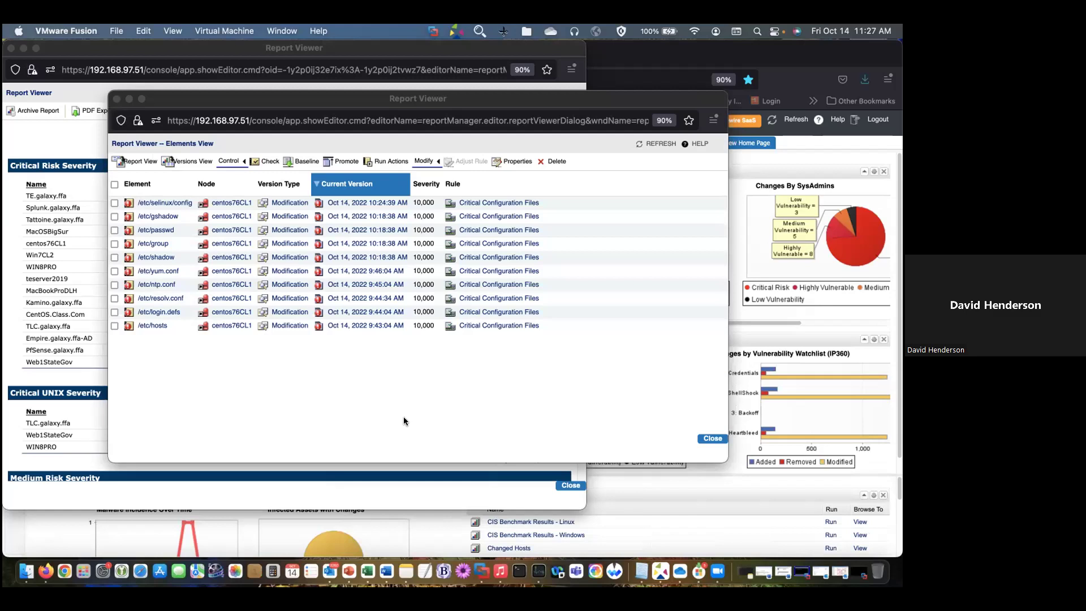
click(244, 32)
click(282, 30)
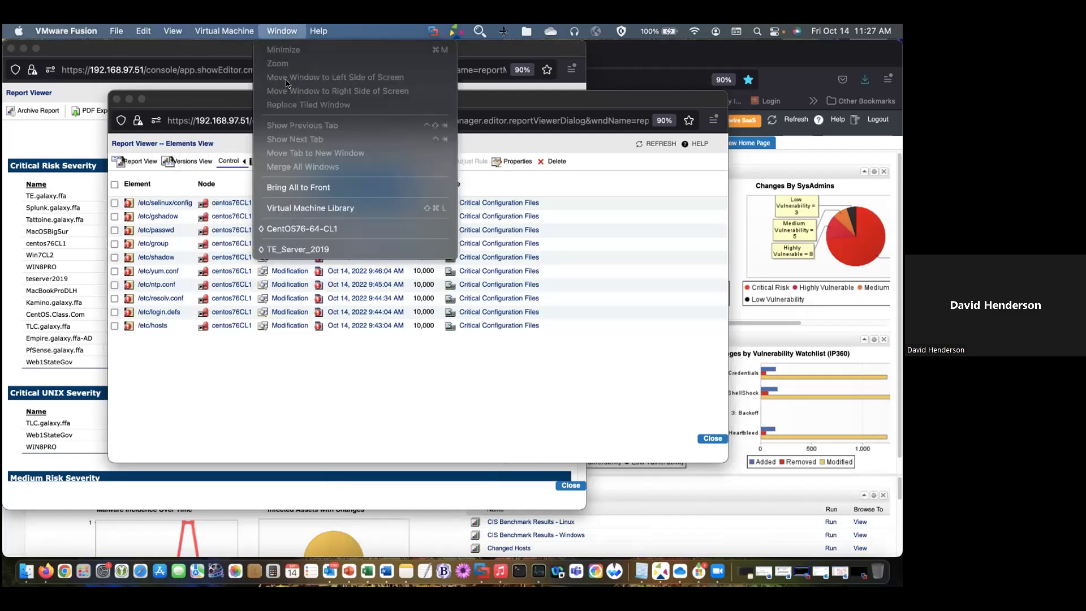
click(312, 207)
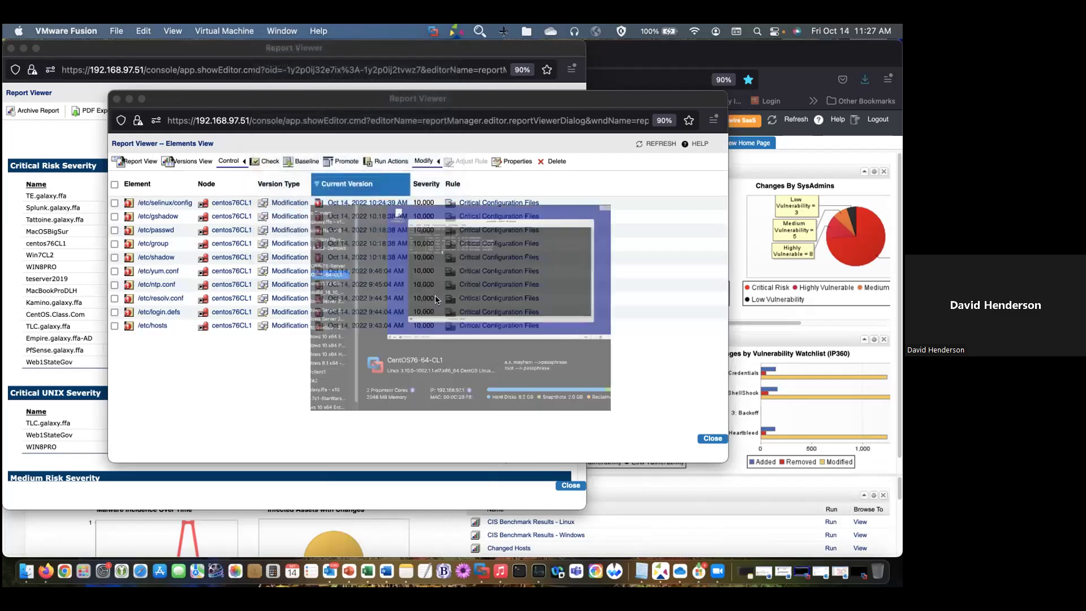
click(229, 165)
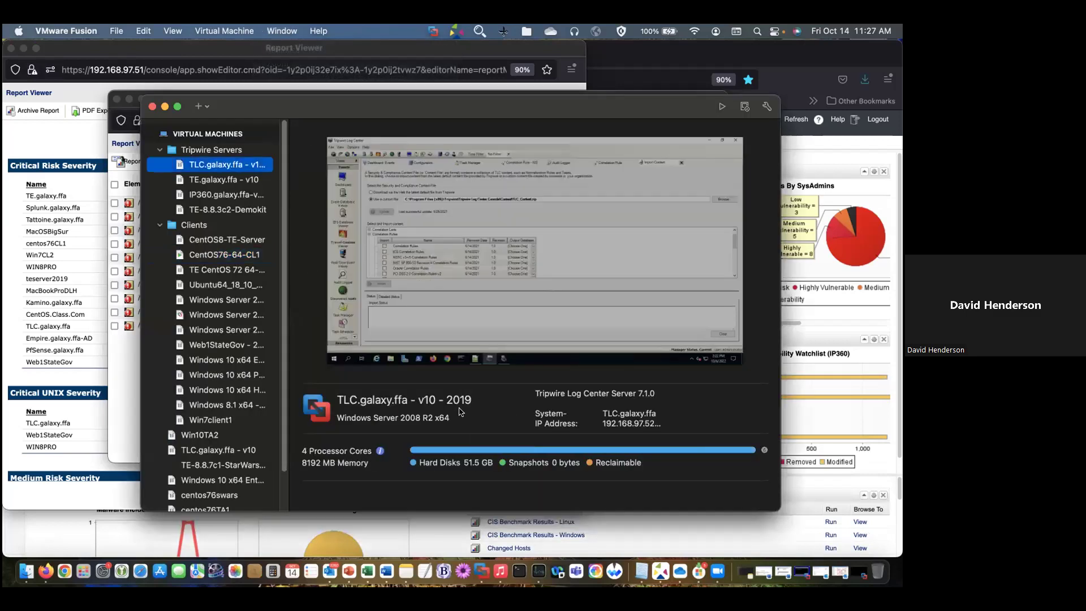
click(722, 106)
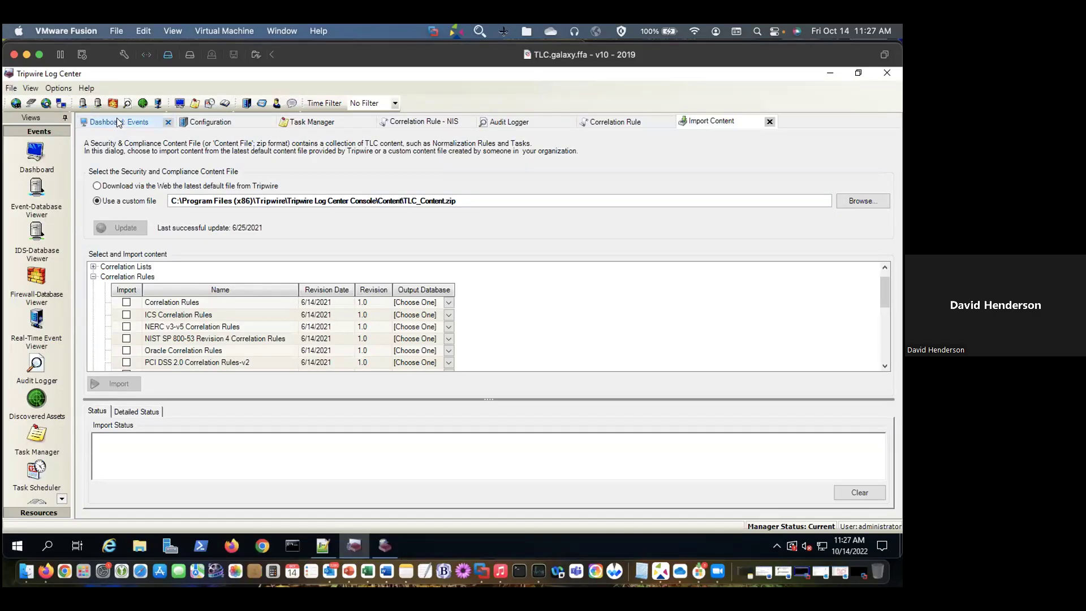
Show the Events dashboard in Tripwire Log Center, then minimize the virtual machine windows and return to the Elements View report in Firefox
click(119, 122)
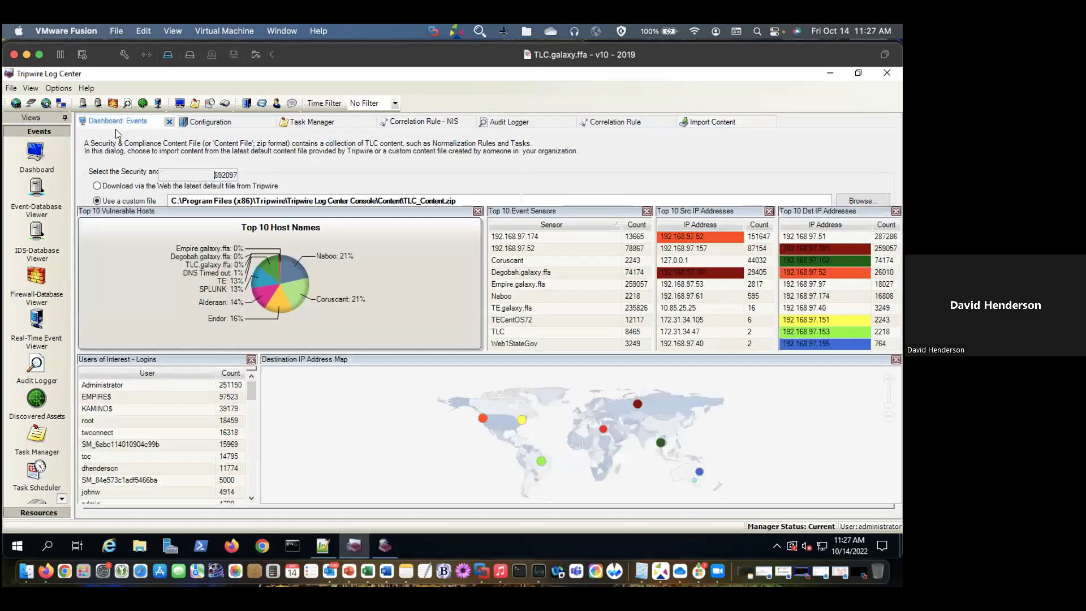
click(26, 56)
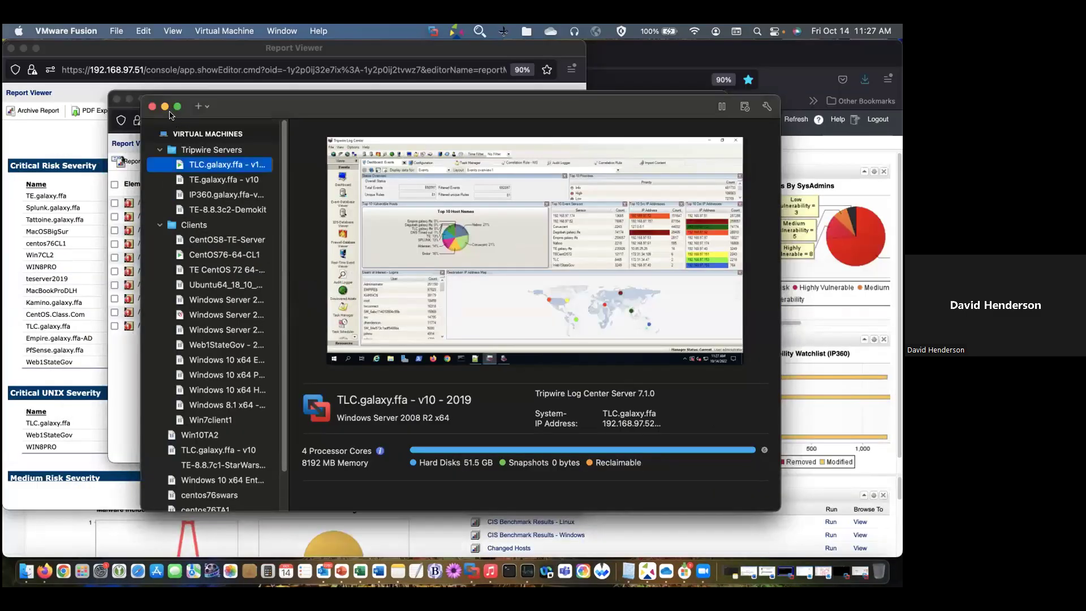
click(165, 107)
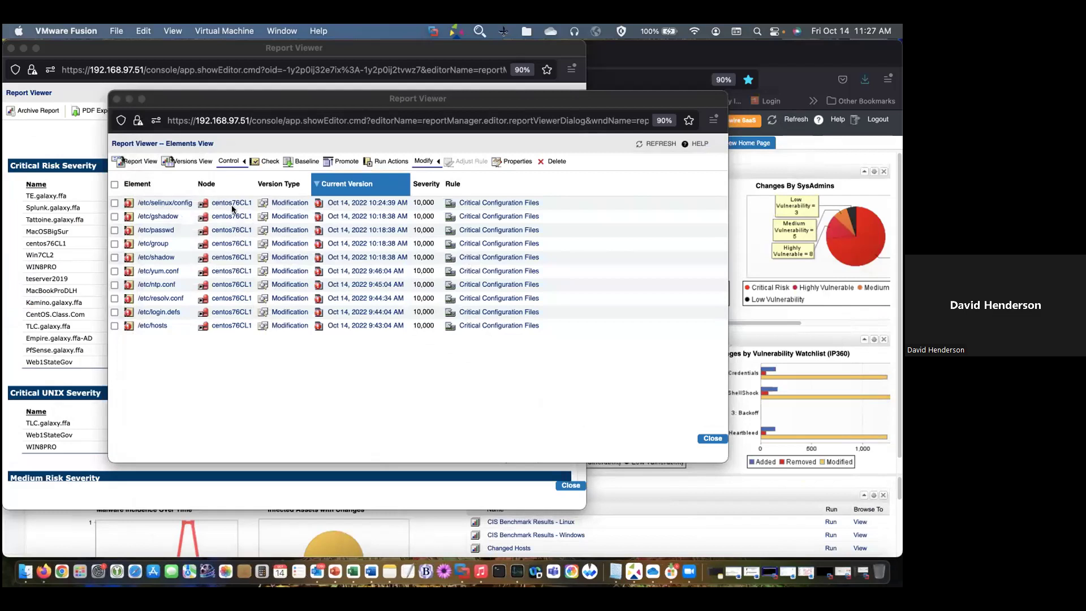
click(242, 352)
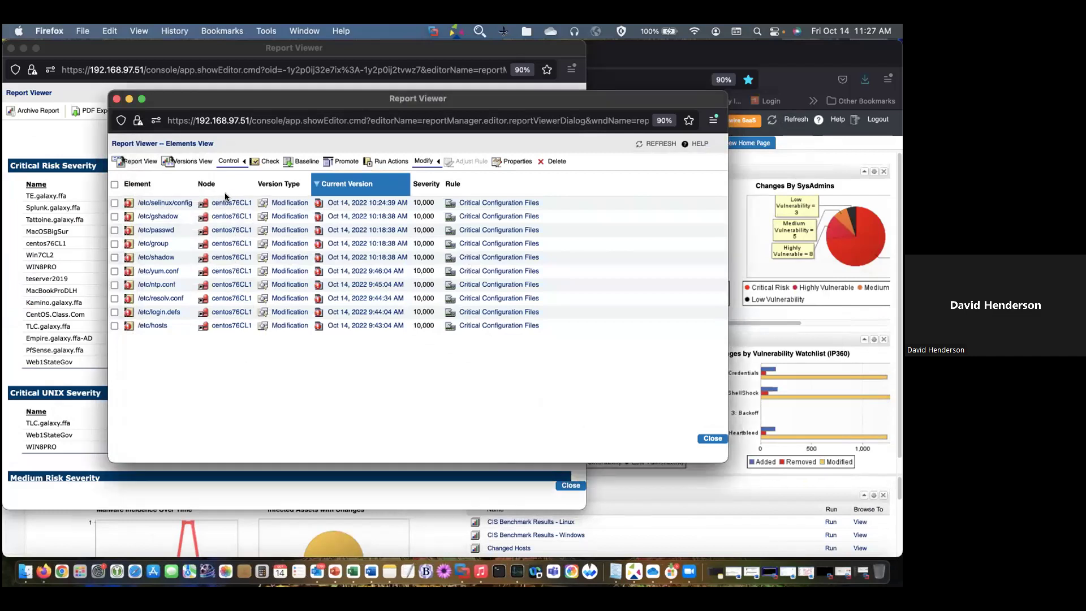
Open the centos76CL1 node's properties from the /etc/passwd row and examine its Log Center Events for user activity on files, then cancel
click(230, 228)
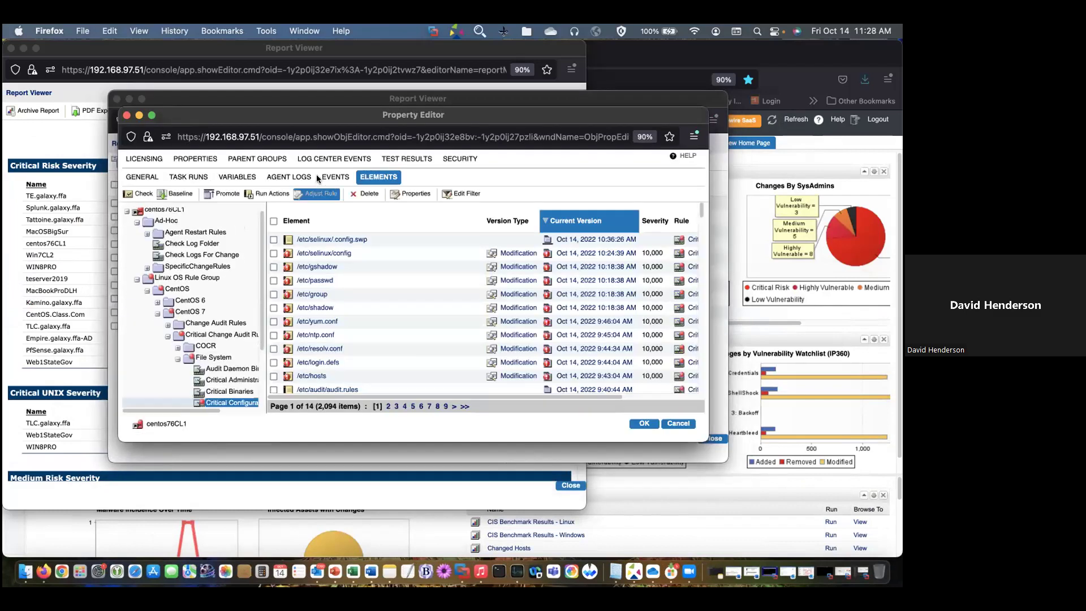
click(324, 159)
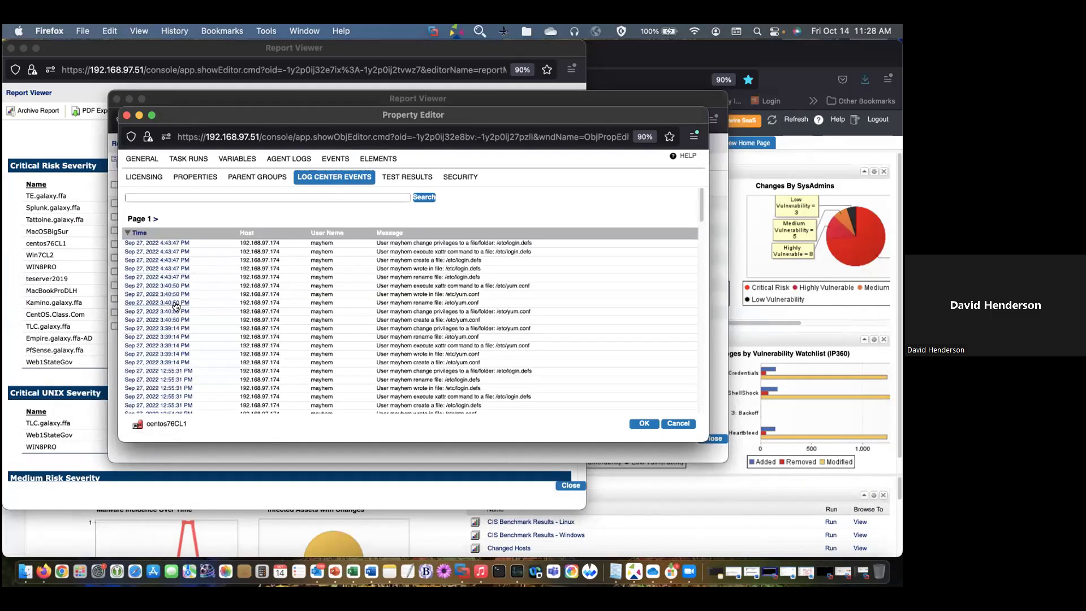
scroll(184, 340, down, 3)
scroll(184, 343, down, 8)
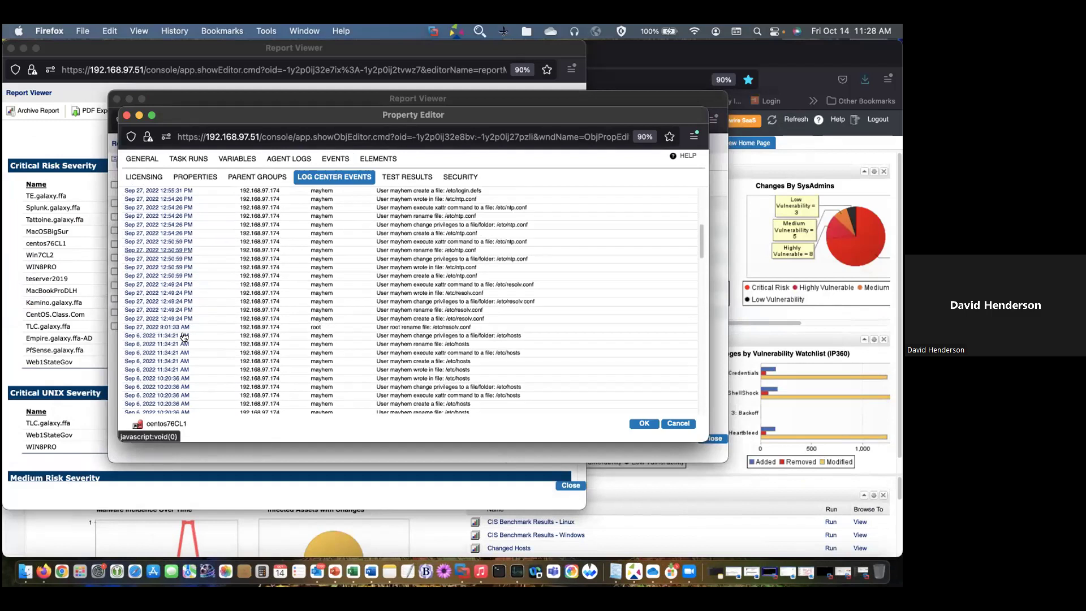
scroll(182, 336, up, 3)
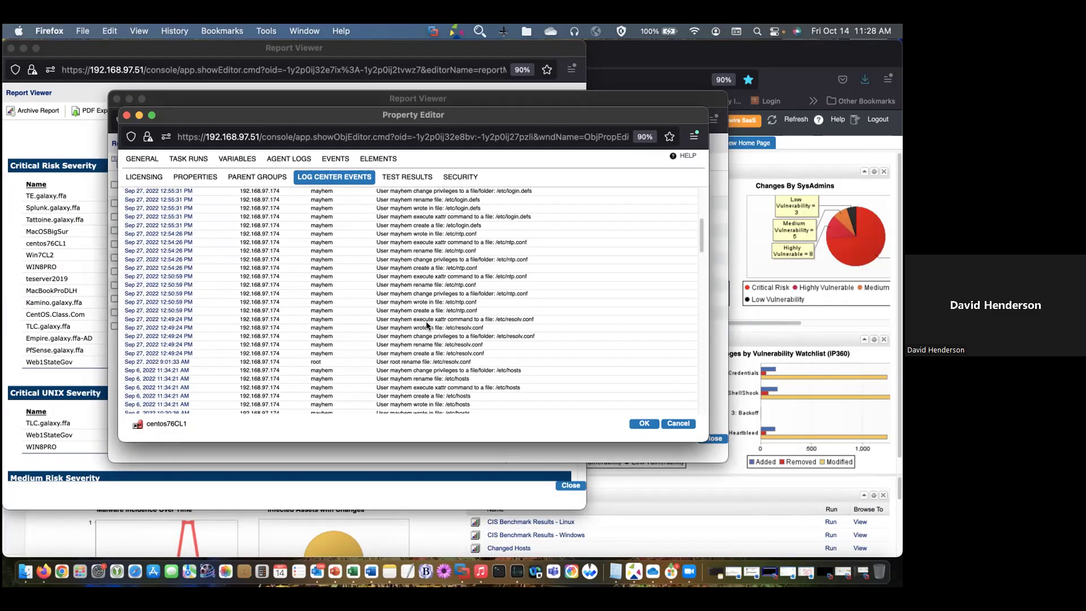
drag(414, 294, 464, 293)
scroll(186, 309, up, 3)
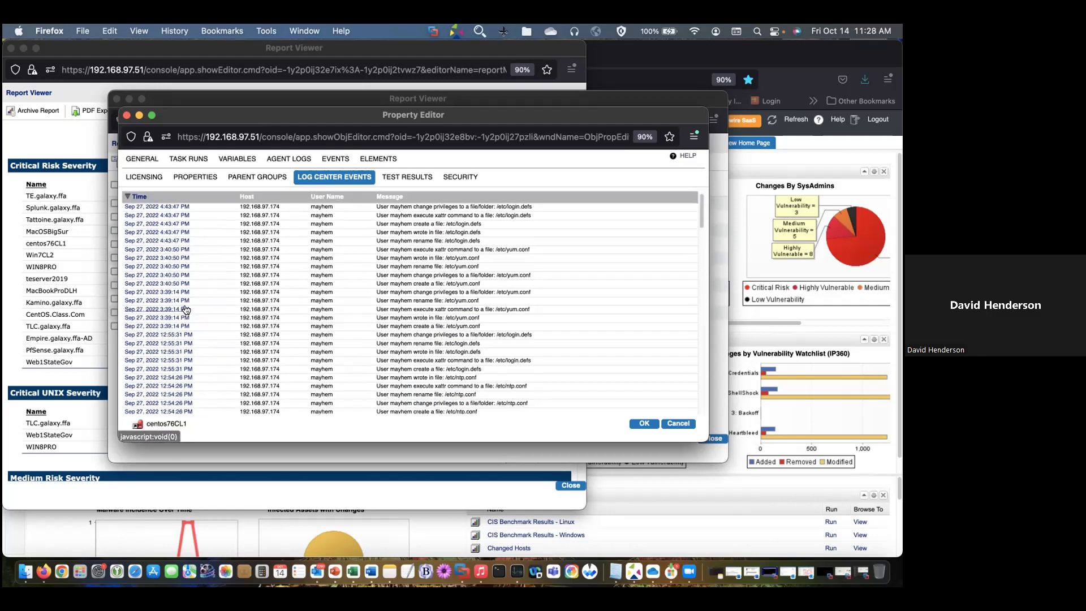
scroll(265, 287, up, 2)
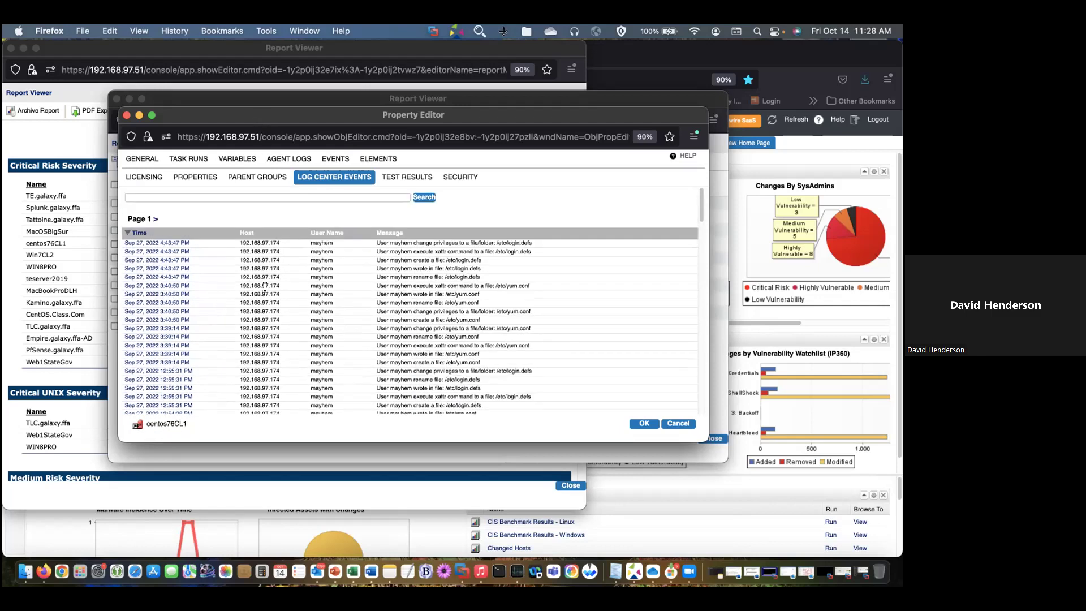
scroll(265, 287, down, 10)
scroll(269, 285, up, 5)
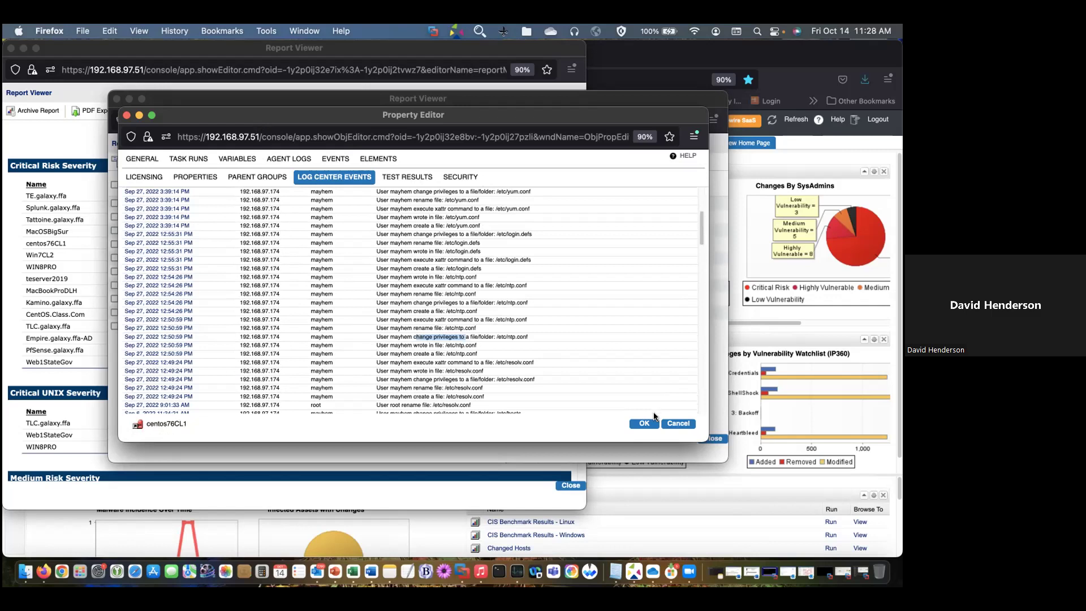
click(680, 424)
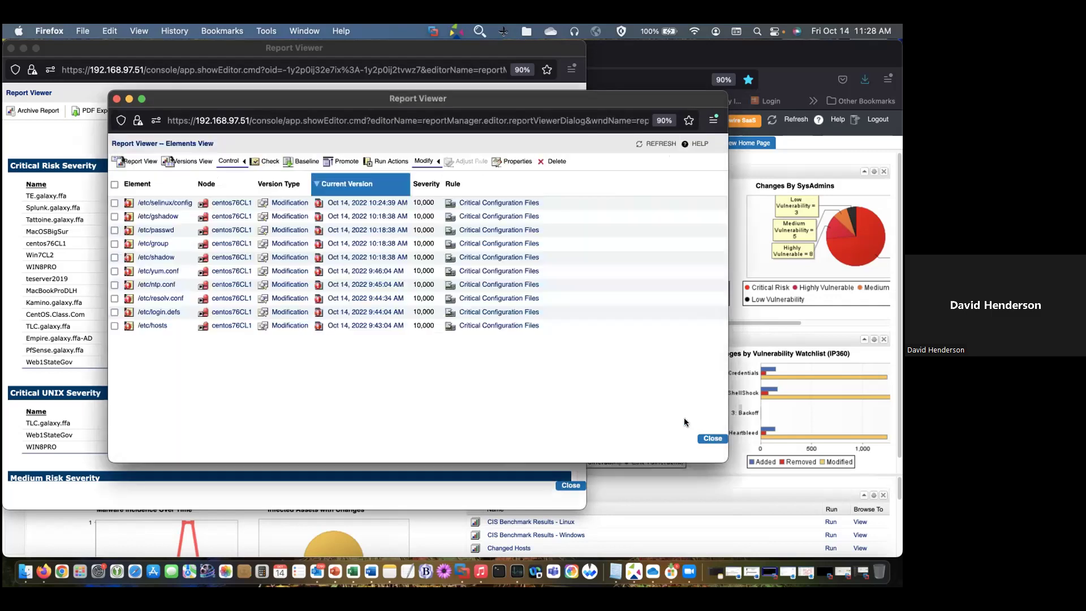
Open the Critical Configuration Files rule for /etc/passwd and examine the start and stop points in its Specifiers
drag(357, 102, 275, 94)
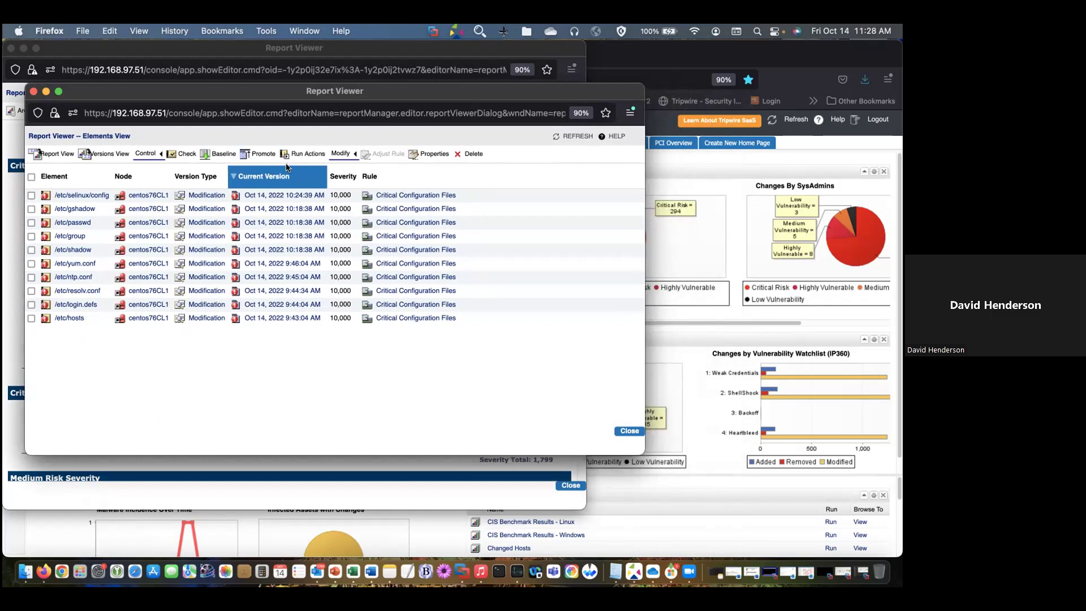
drag(266, 95, 490, 96)
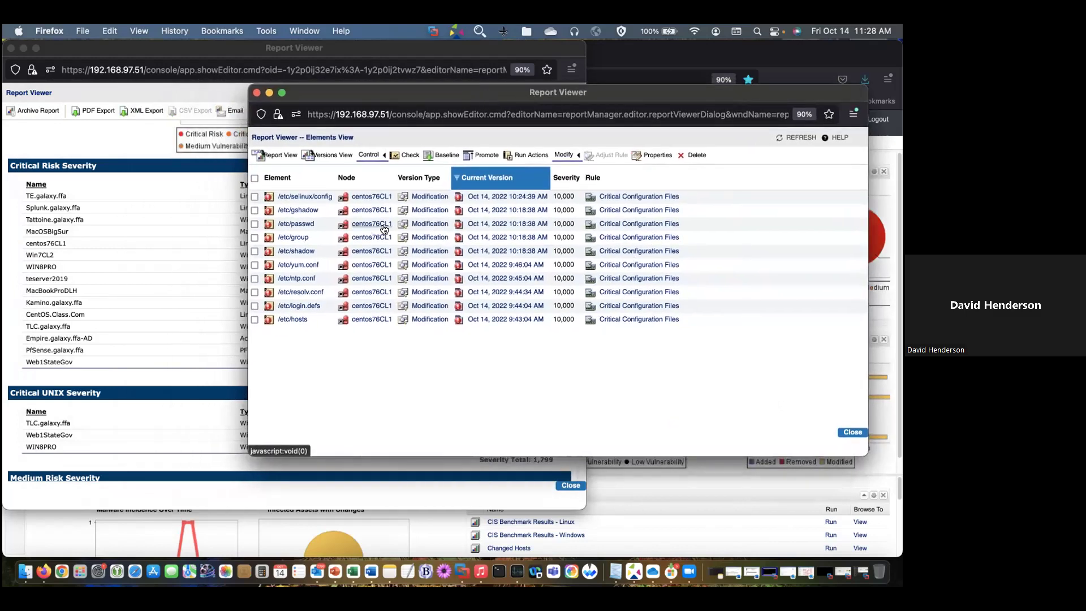
click(616, 226)
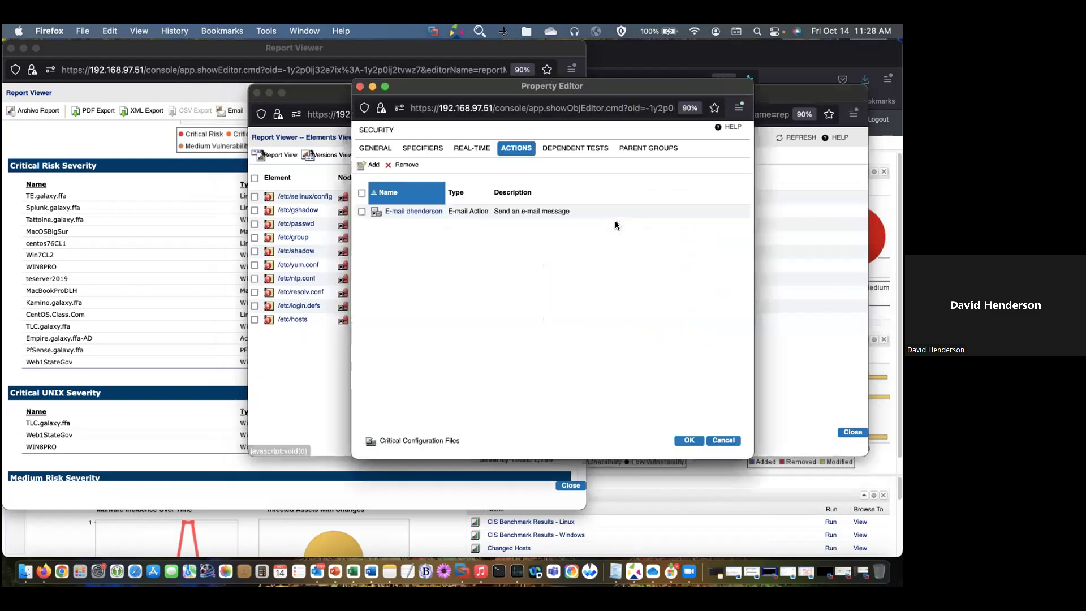
click(428, 150)
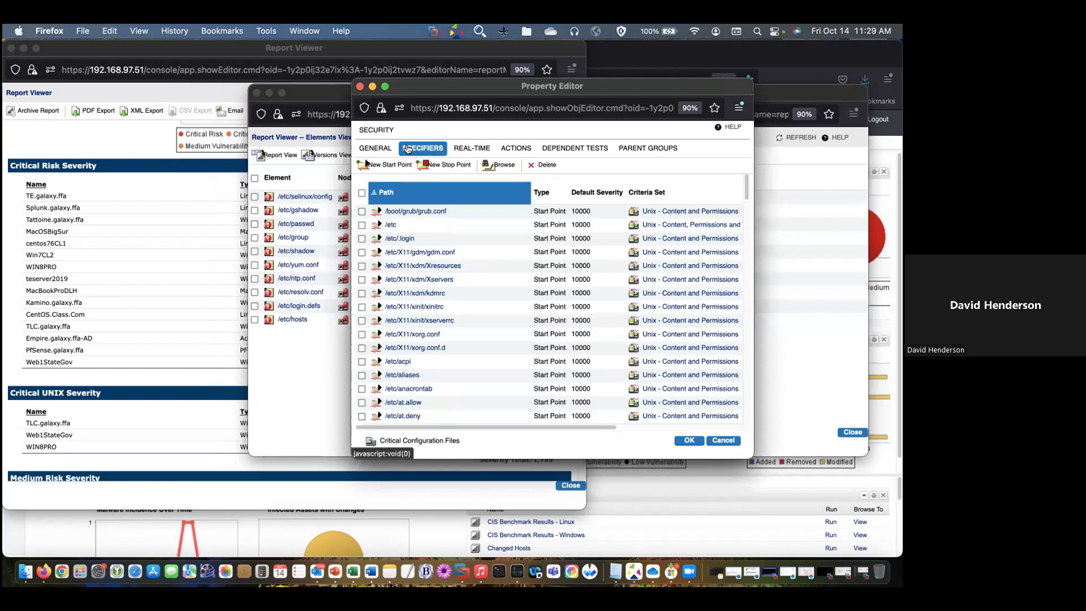
scroll(430, 310, down, 8)
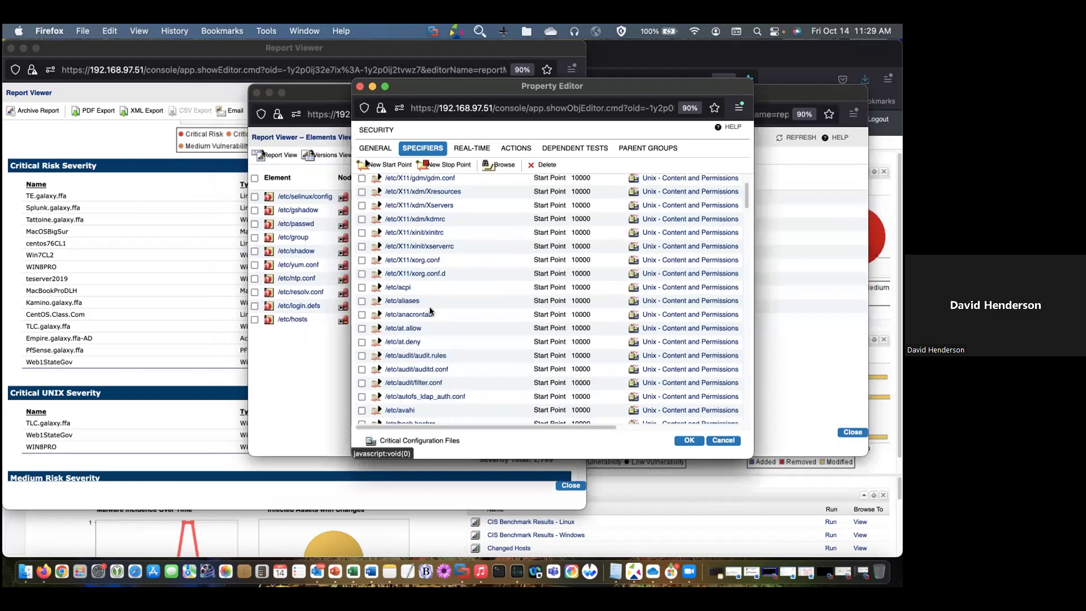
scroll(430, 310, down, 7)
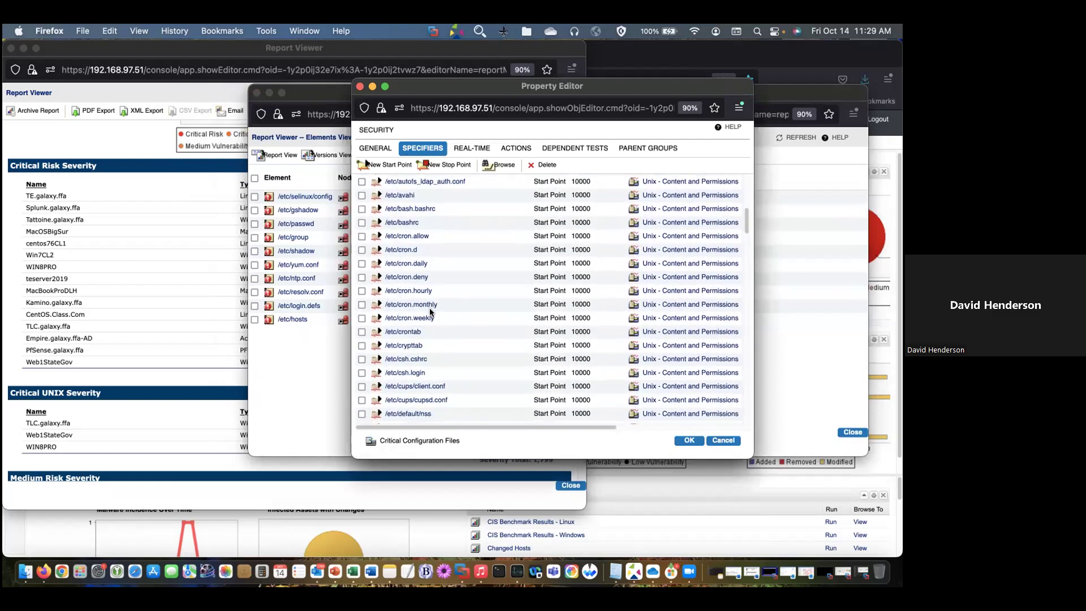
scroll(430, 313, down, 10)
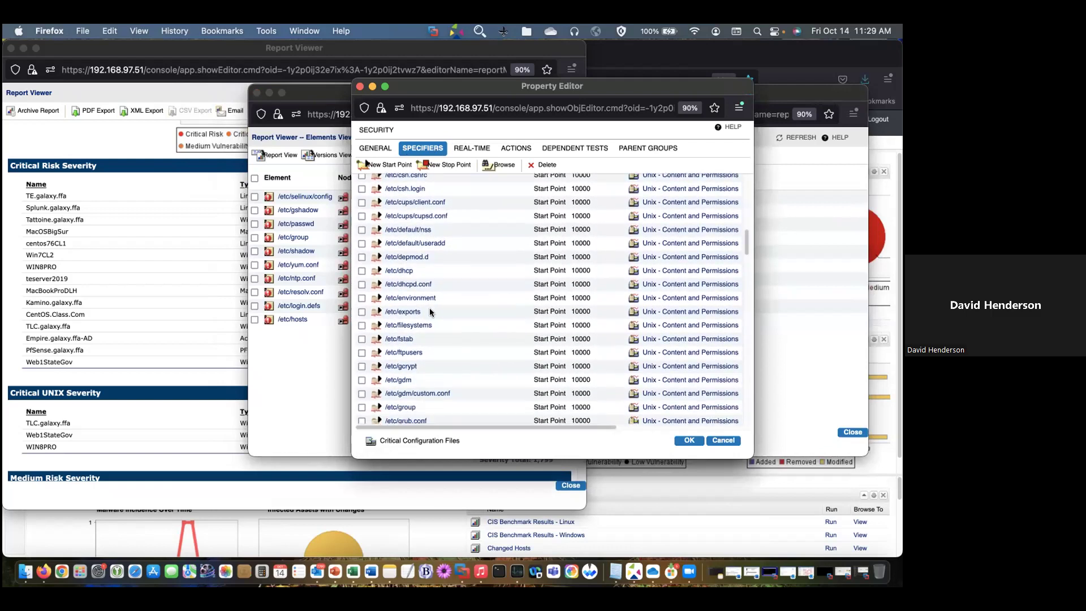
scroll(430, 313, down, 3)
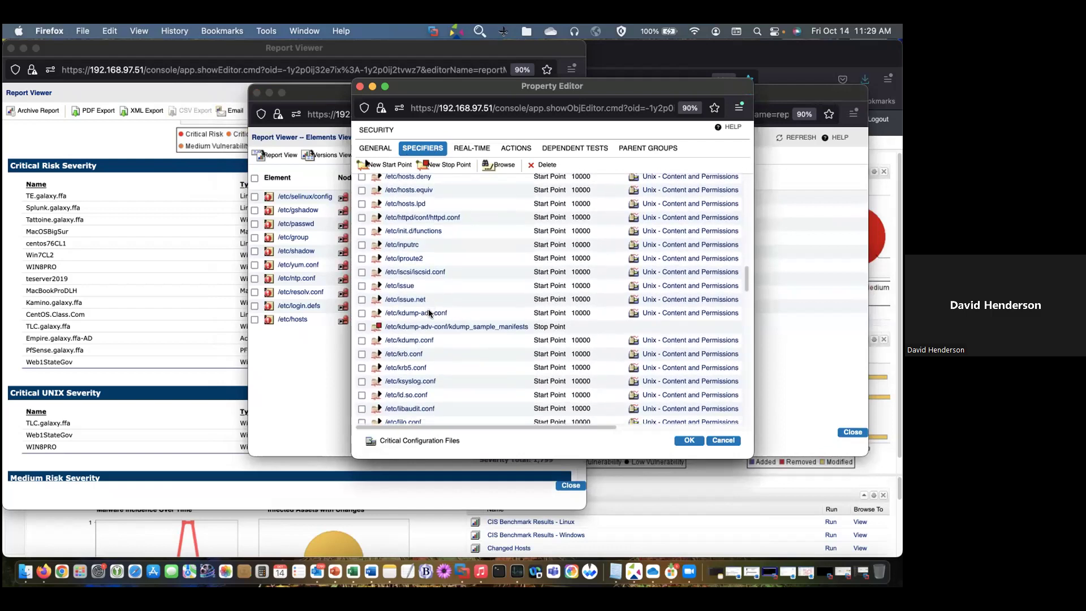
scroll(430, 305, up, 20)
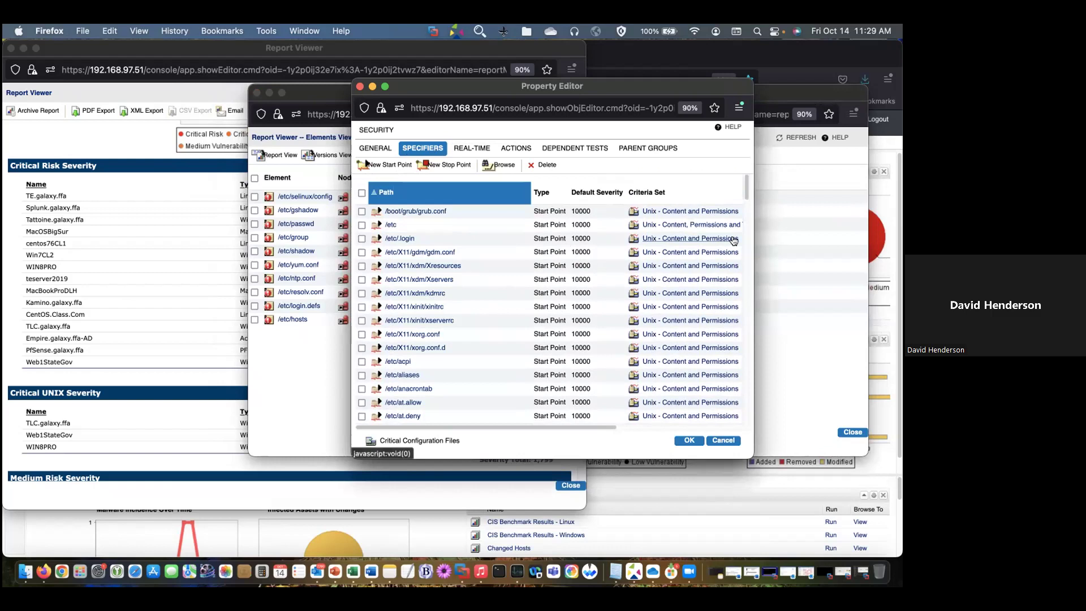
Inspect the file and directory attributes of the Unix - Content and Permissions criteria set for /etc/.login, then cancel out of both property editors
drag(751, 241, 809, 234)
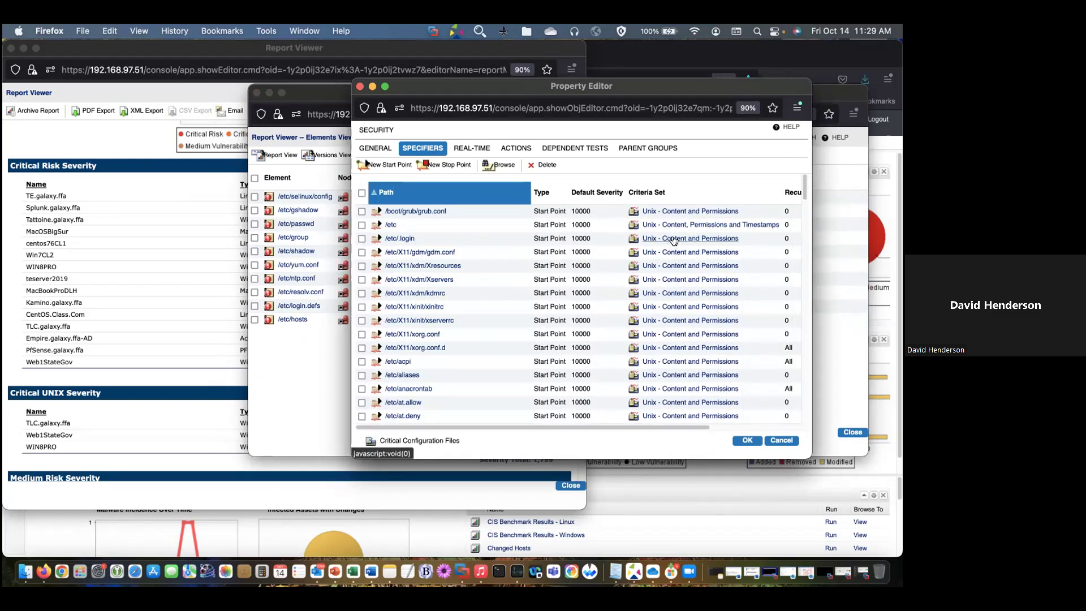
click(668, 239)
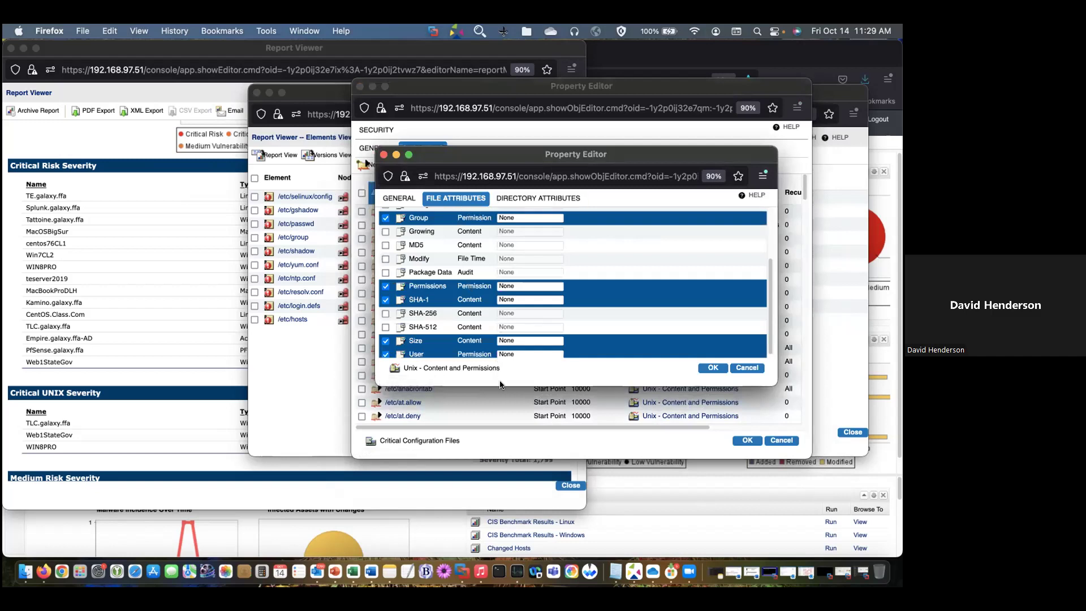
drag(511, 425, 519, 462)
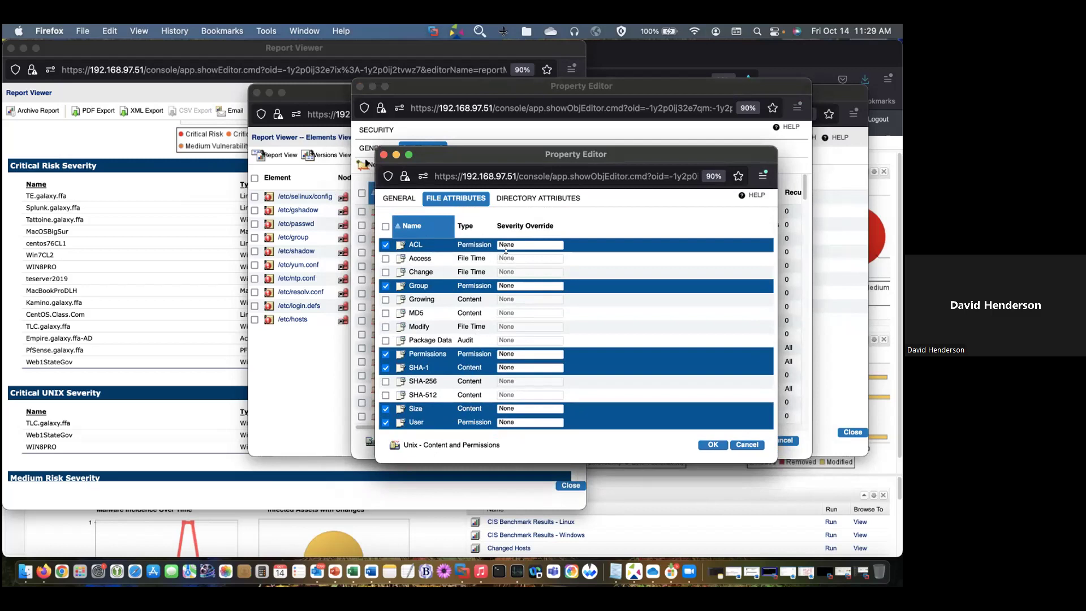
click(525, 201)
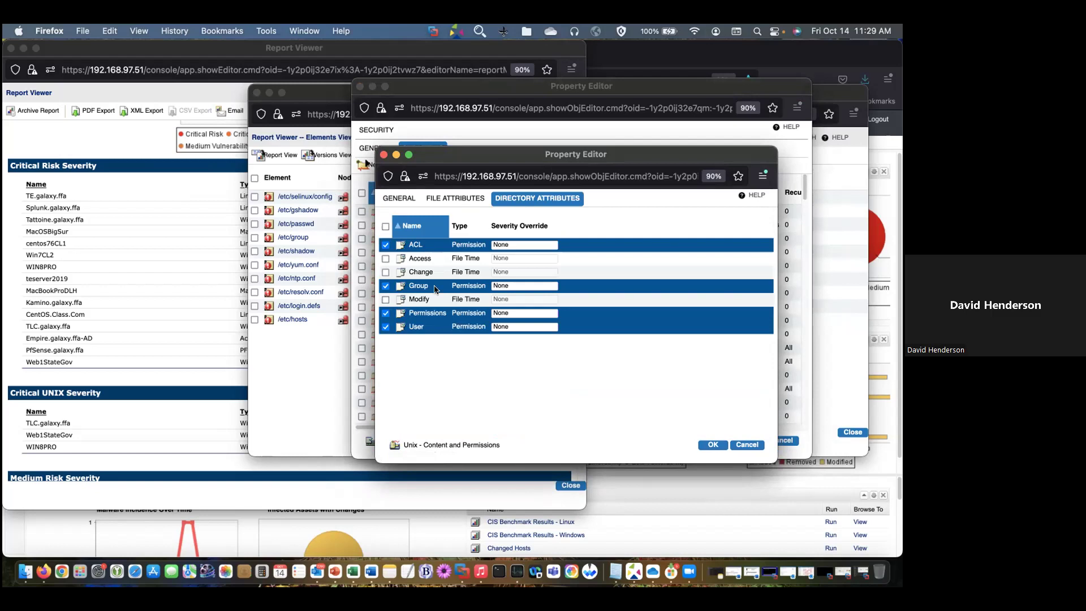
click(748, 446)
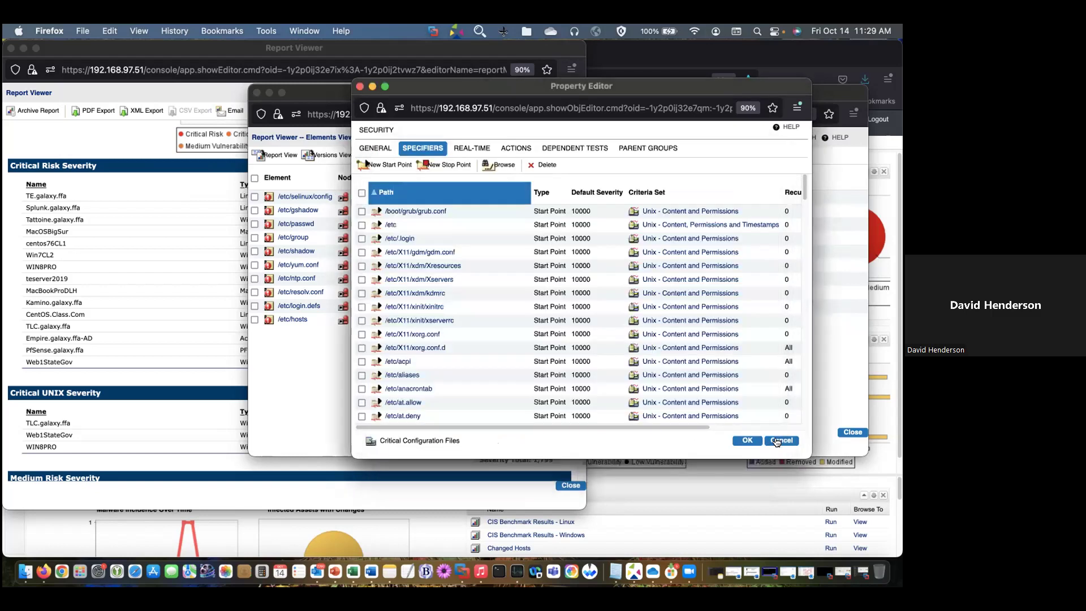
click(778, 441)
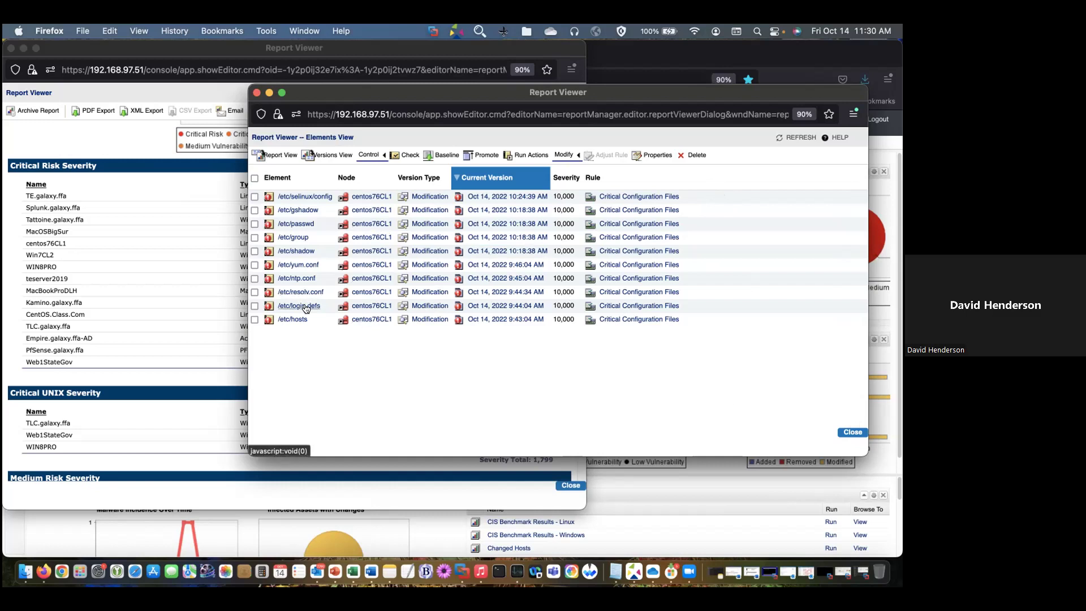
Inspect the password policy lines in the /etc/login.defs modification comparison, then close it and the Elements View report
click(421, 305)
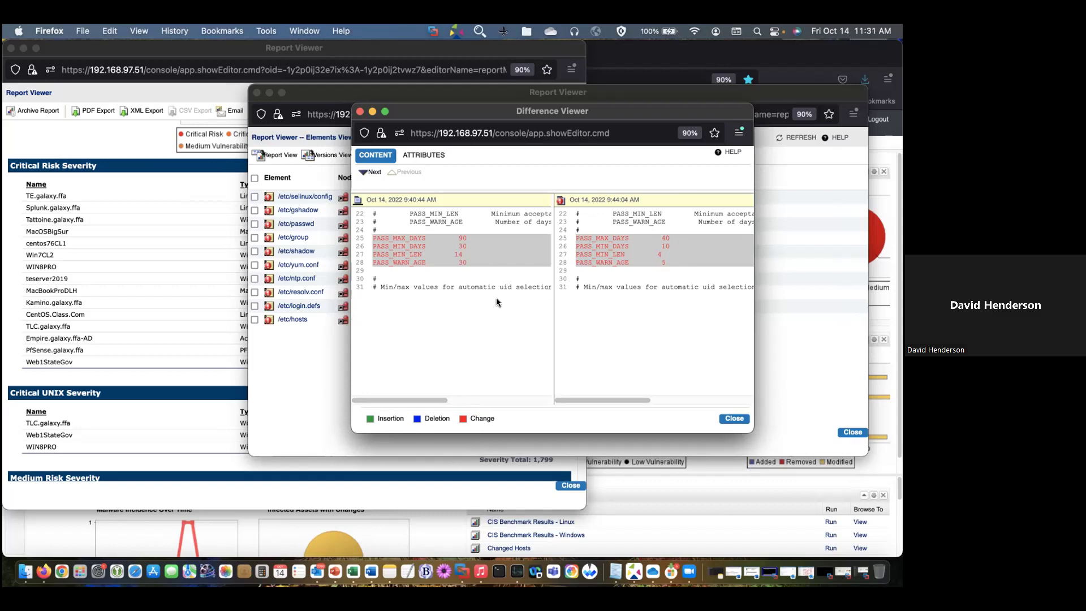
click(734, 419)
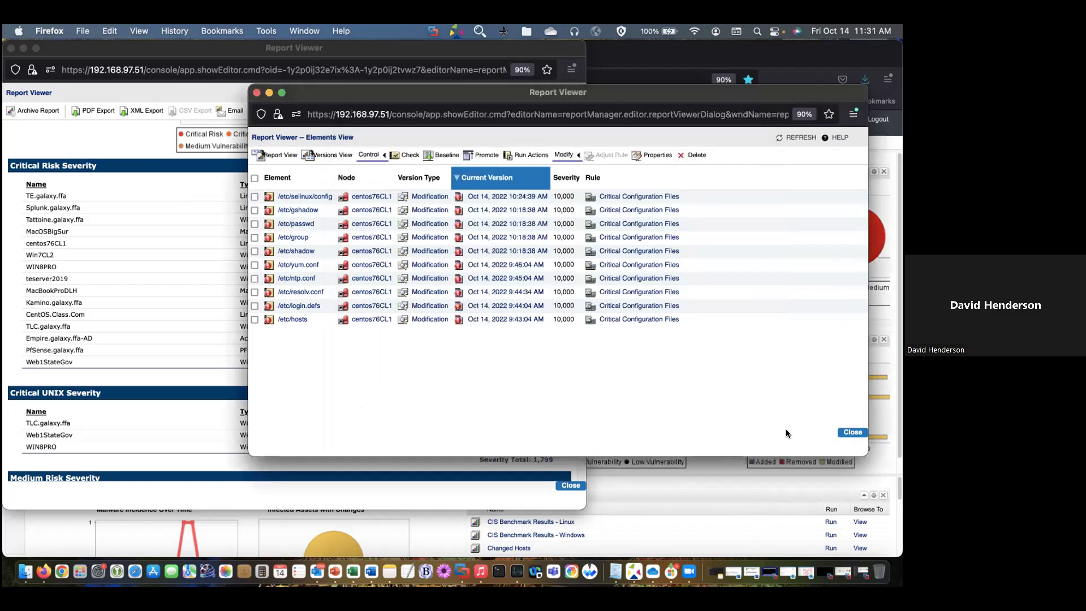
click(851, 432)
Drill into the Endor.galaxy.ffa change count under Low Vulnerability Severity and open the linked Changed Elements report
scroll(282, 310, down, 4)
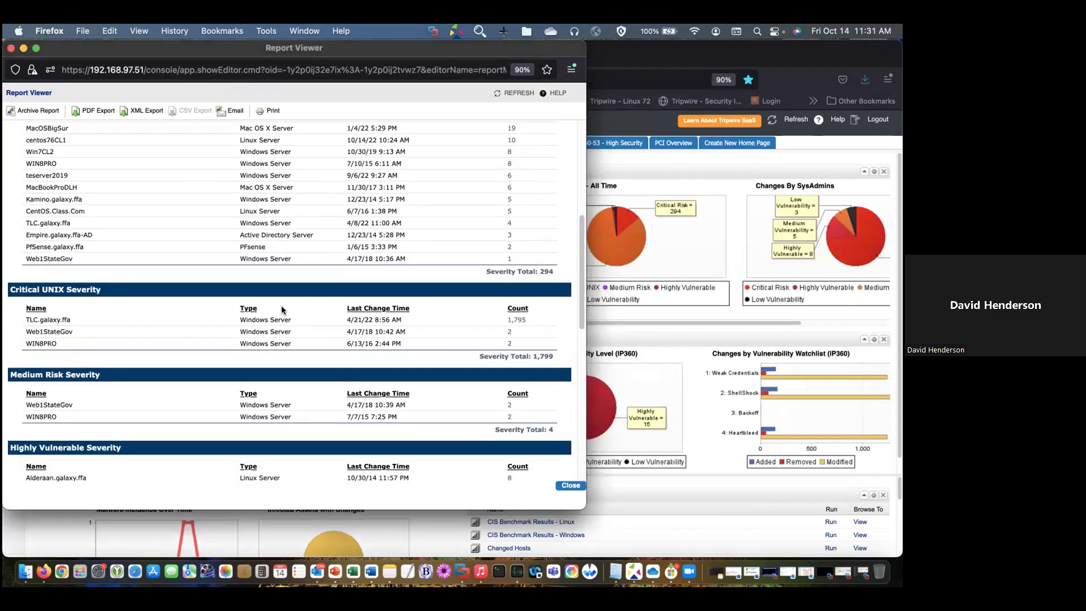
scroll(282, 310, down, 1)
scroll(399, 371, down, 5)
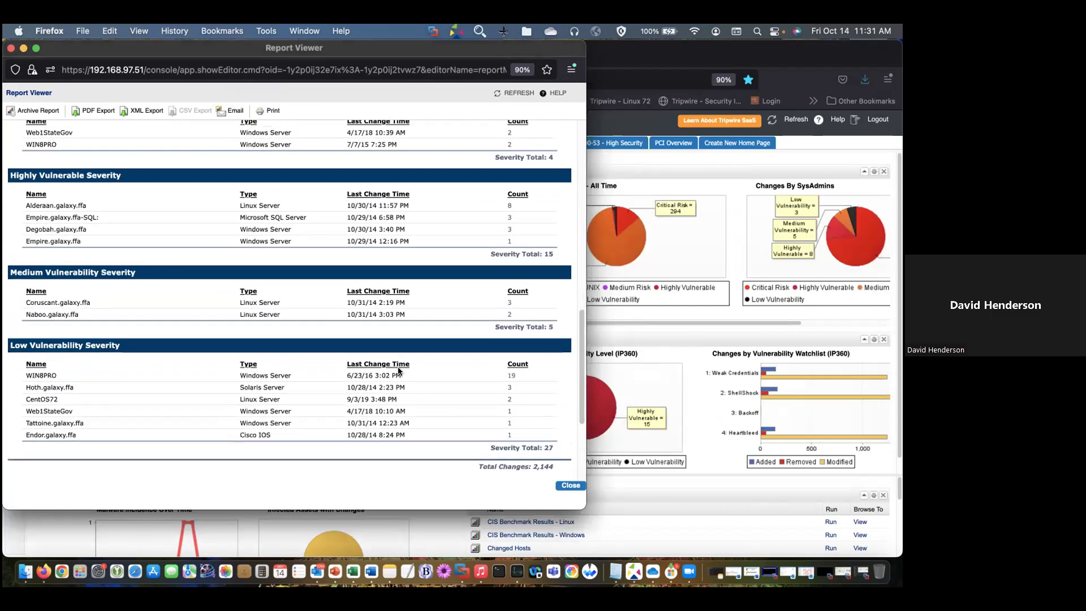
scroll(381, 360, down, 2)
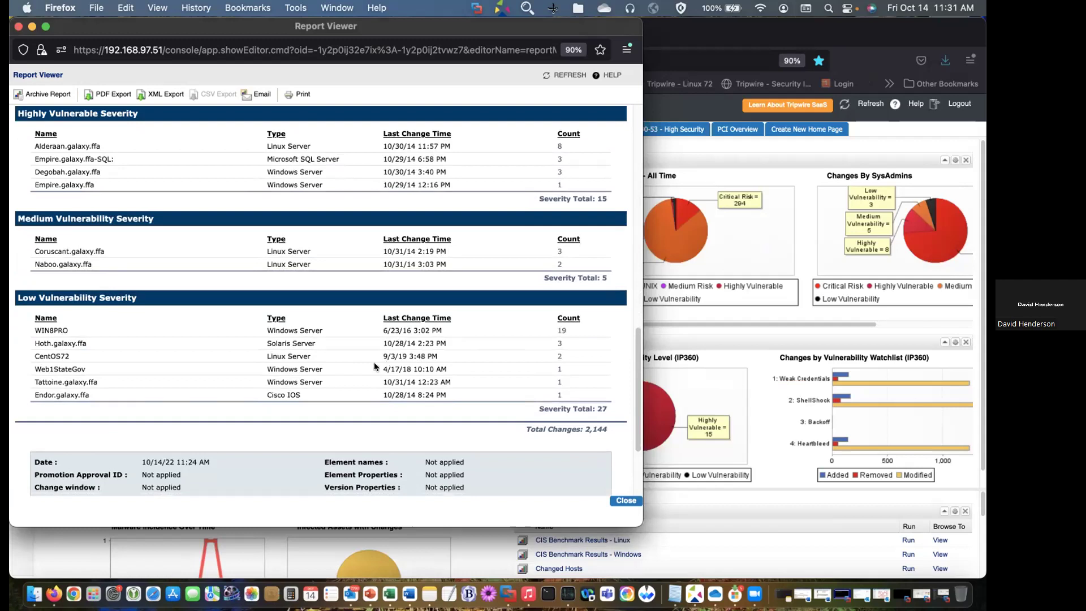
click(559, 395)
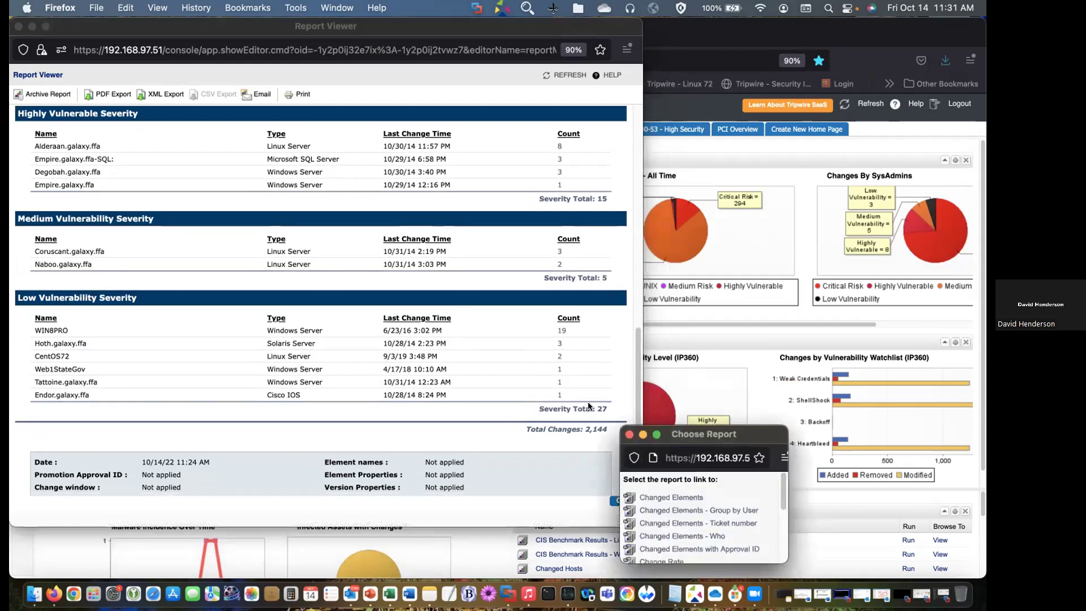
click(663, 498)
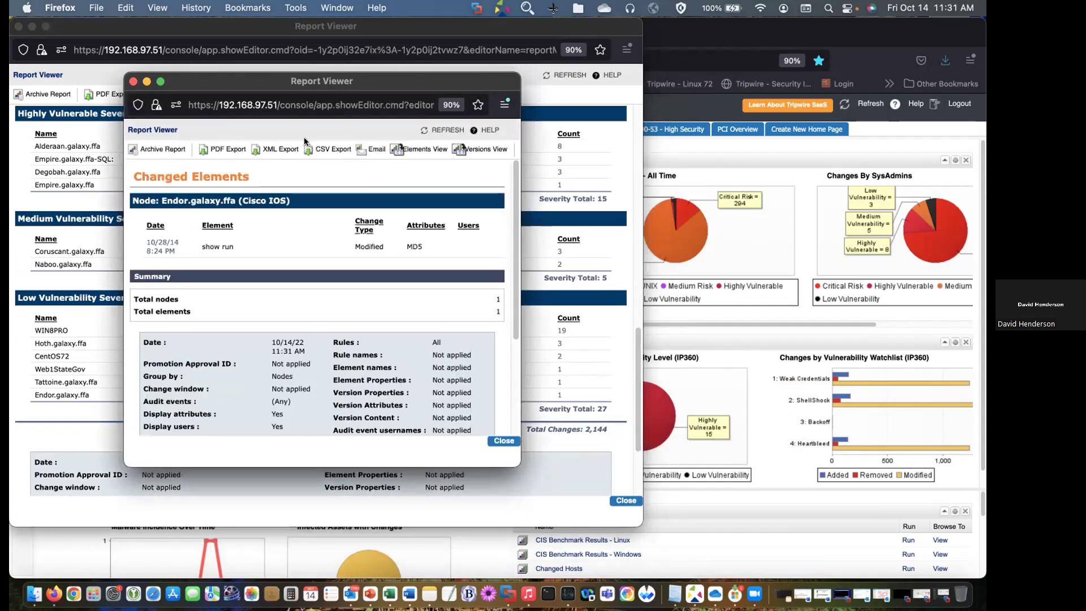
drag(251, 80, 182, 26)
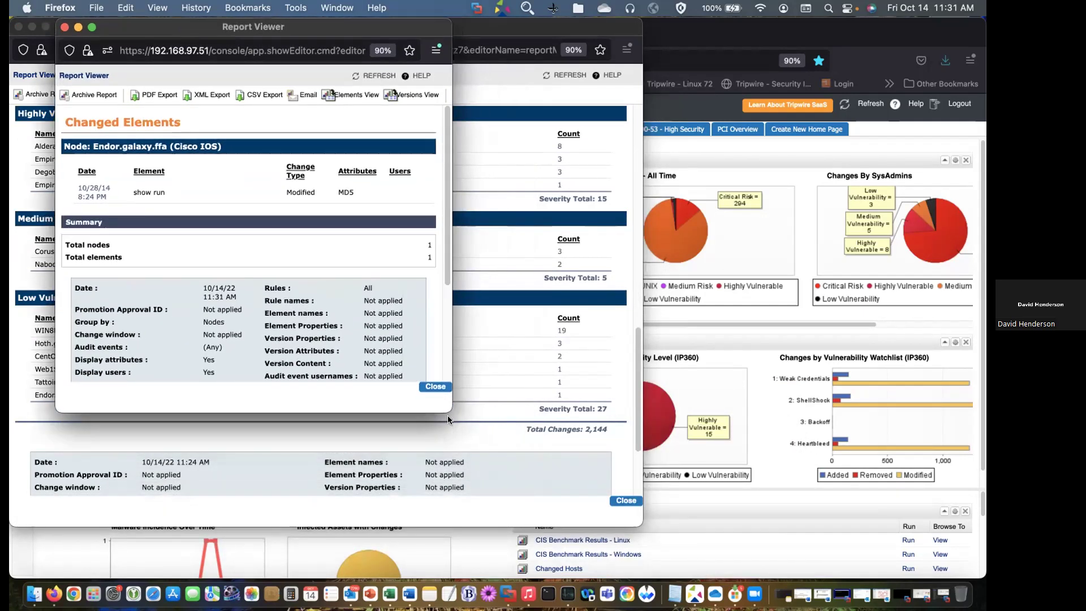
Inspect the added login banner in the show run modification comparison for Endor.galaxy.ffa, then close the comparison and the Elements View report
drag(451, 413, 678, 468)
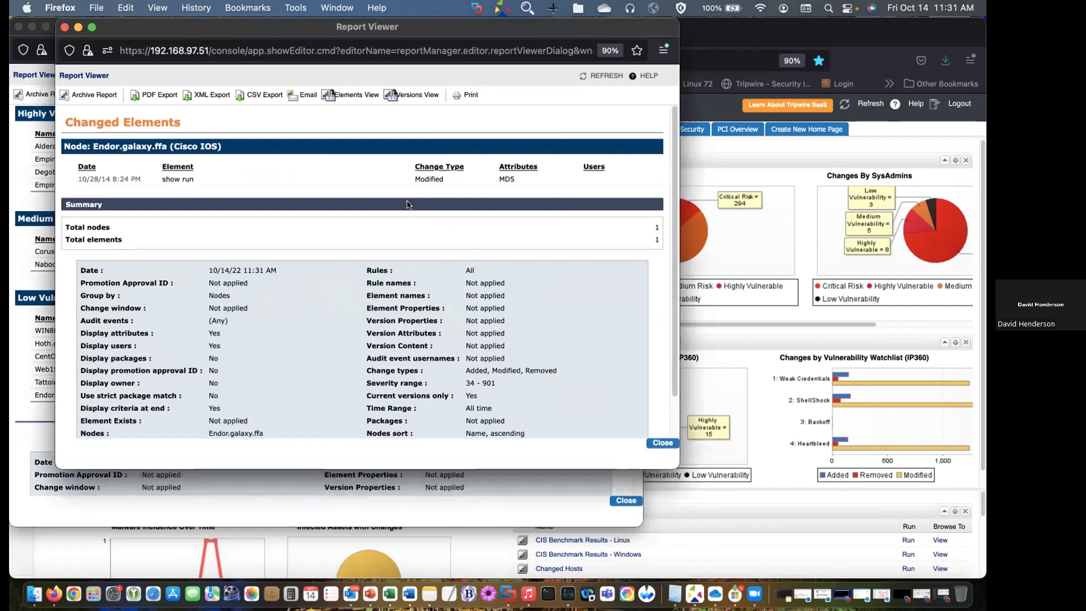
click(343, 95)
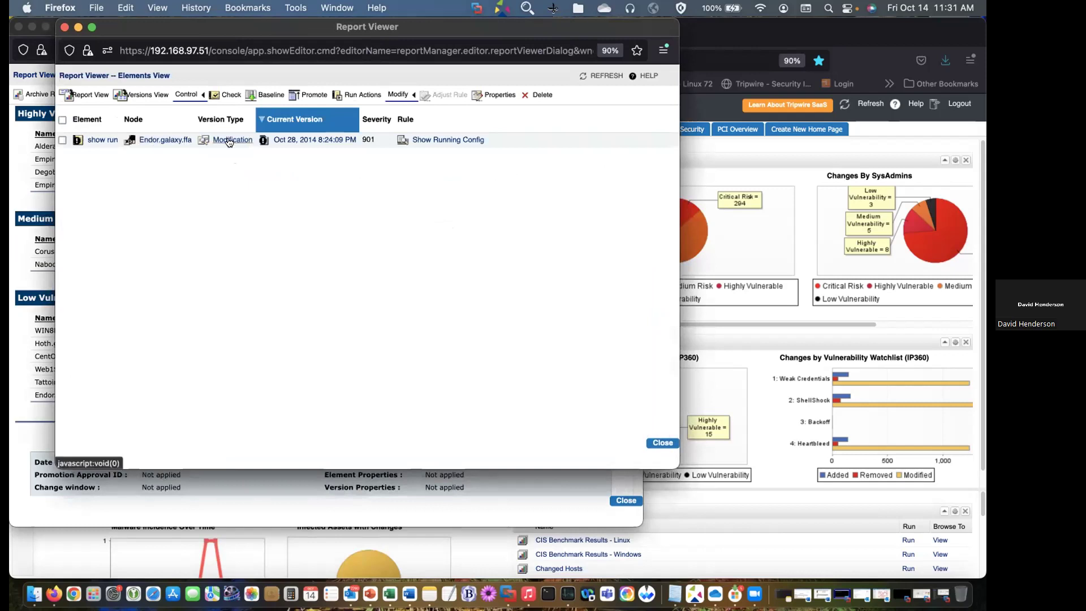
click(229, 141)
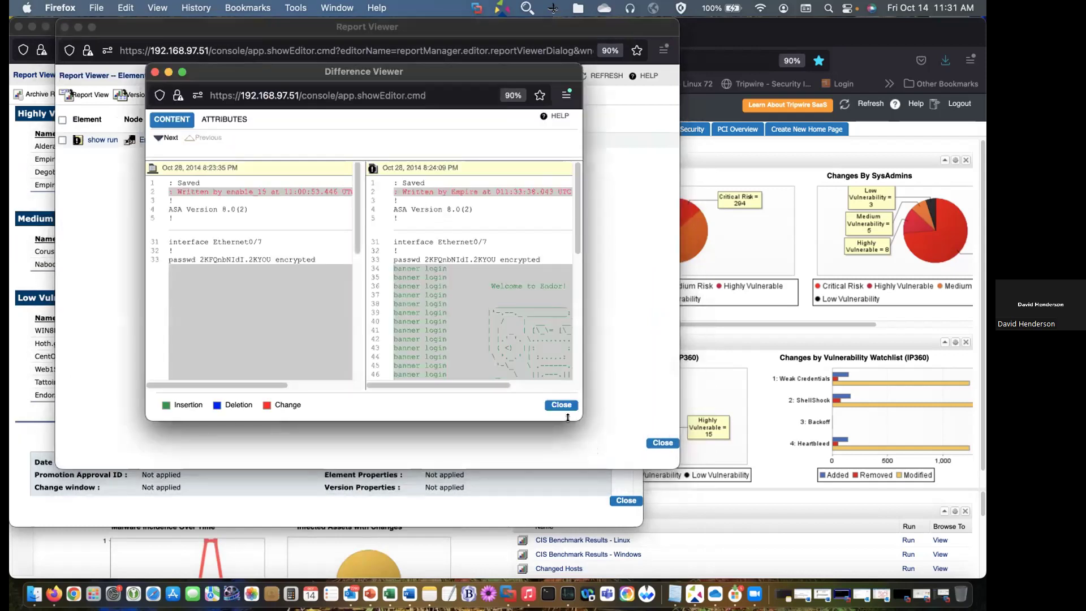
drag(581, 419, 884, 562)
scroll(749, 382, down, 2)
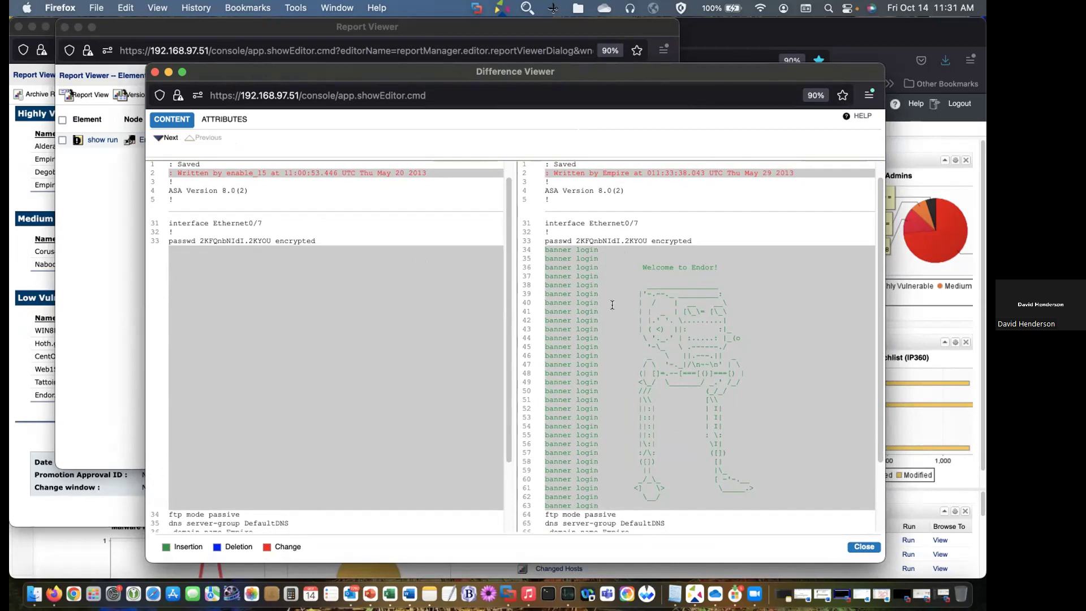
click(856, 546)
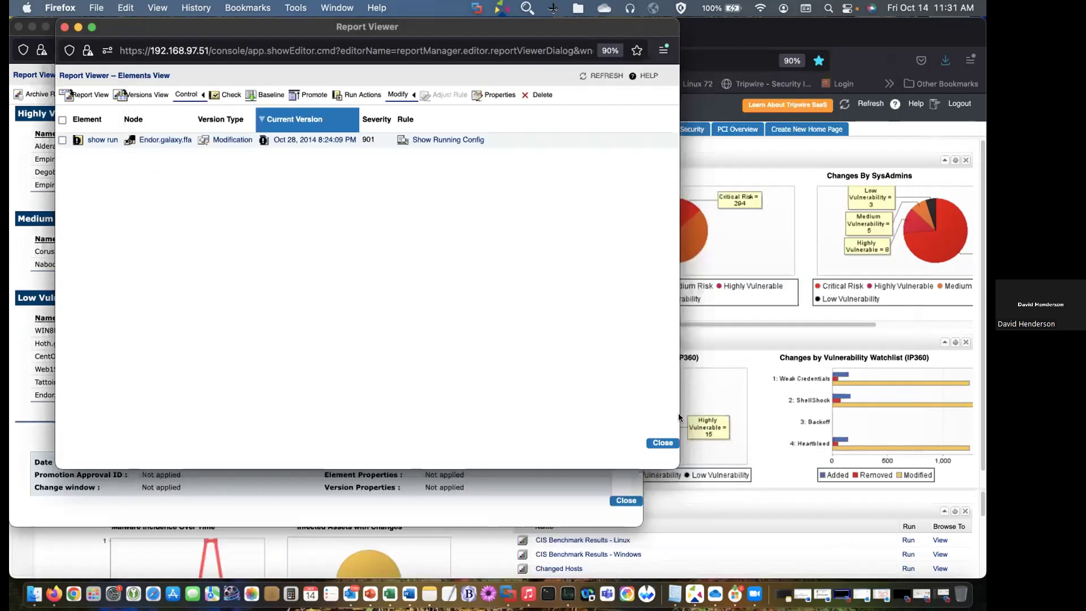
click(664, 443)
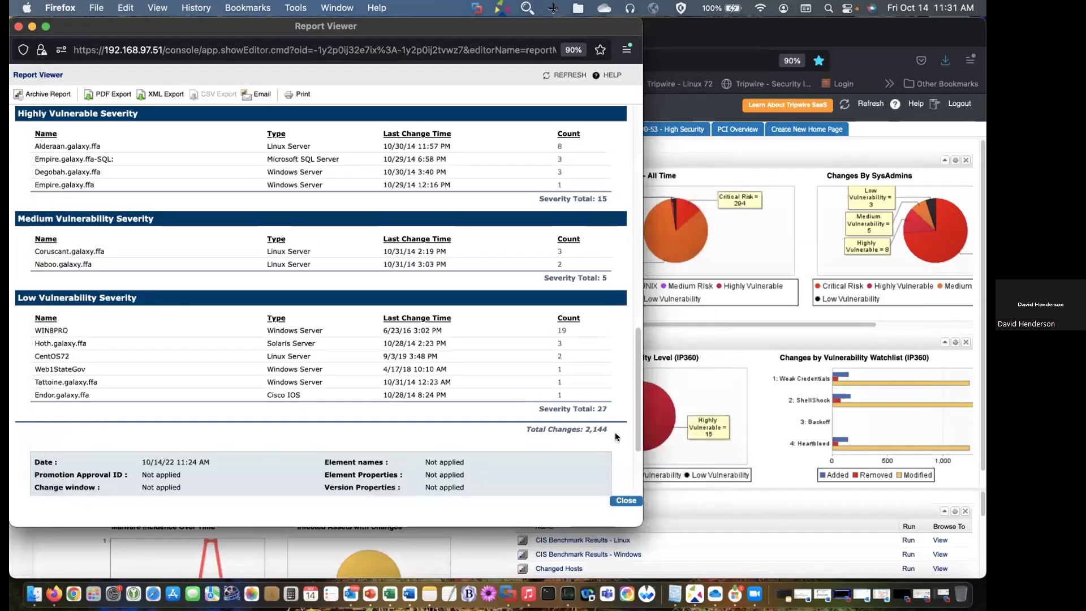
Examine the asset types and change counts across the severity groups, from Critical Risk through Highly Vulnerable
drag(635, 420, 639, 212)
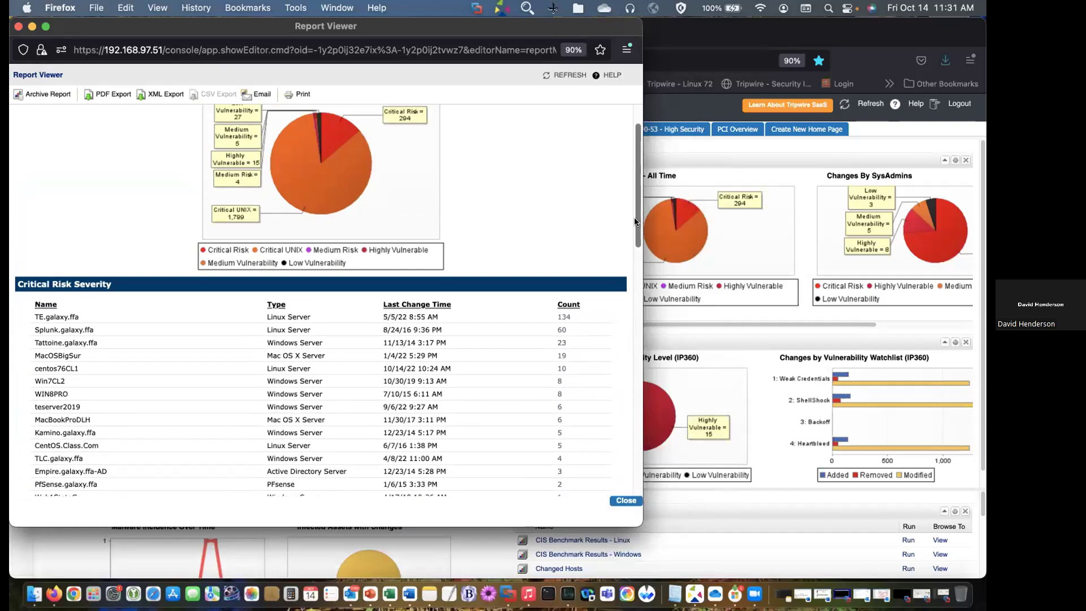
scroll(630, 181, up, 2)
scroll(625, 153, down, 10)
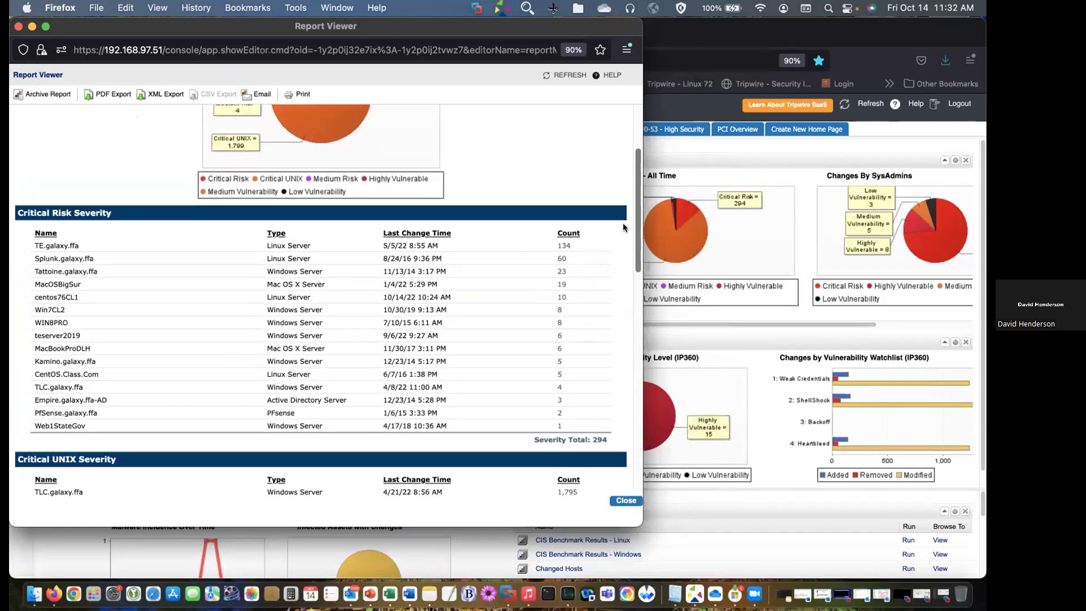
scroll(625, 301, up, 10)
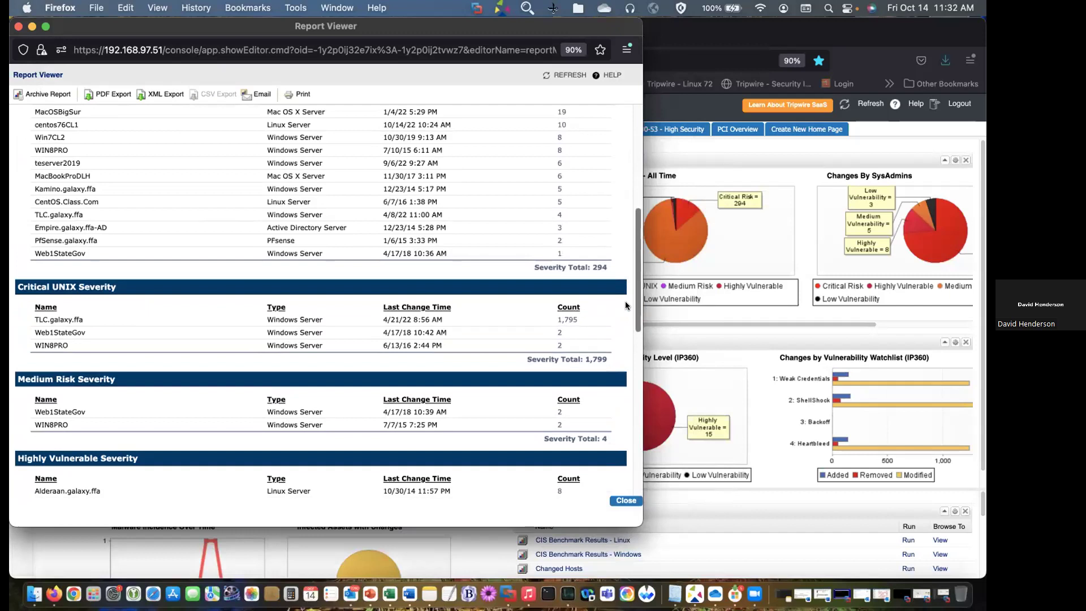
scroll(619, 192, down, 11)
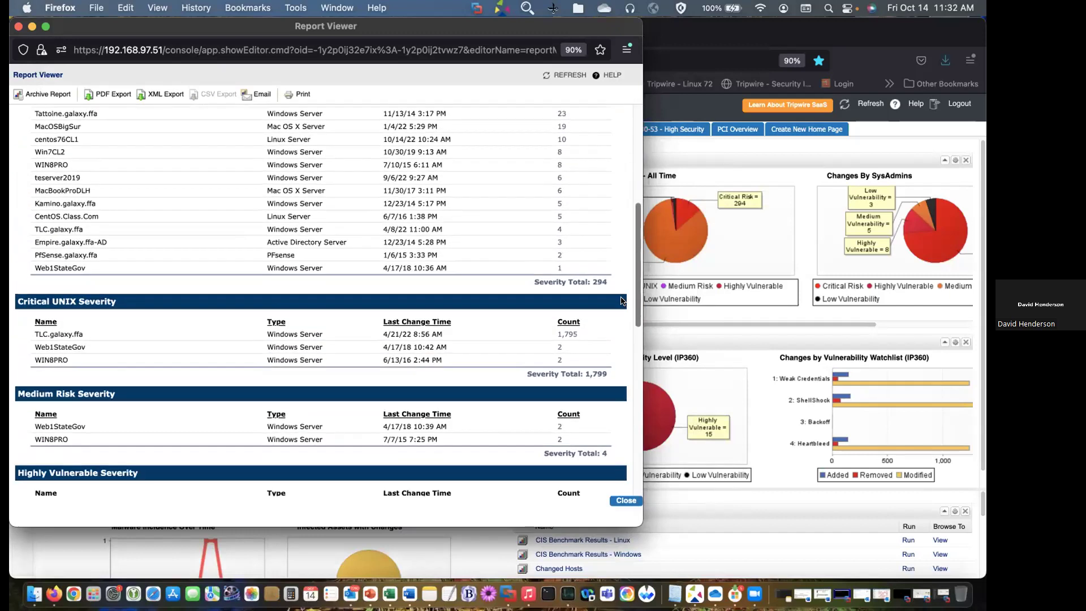
scroll(621, 325, down, 1)
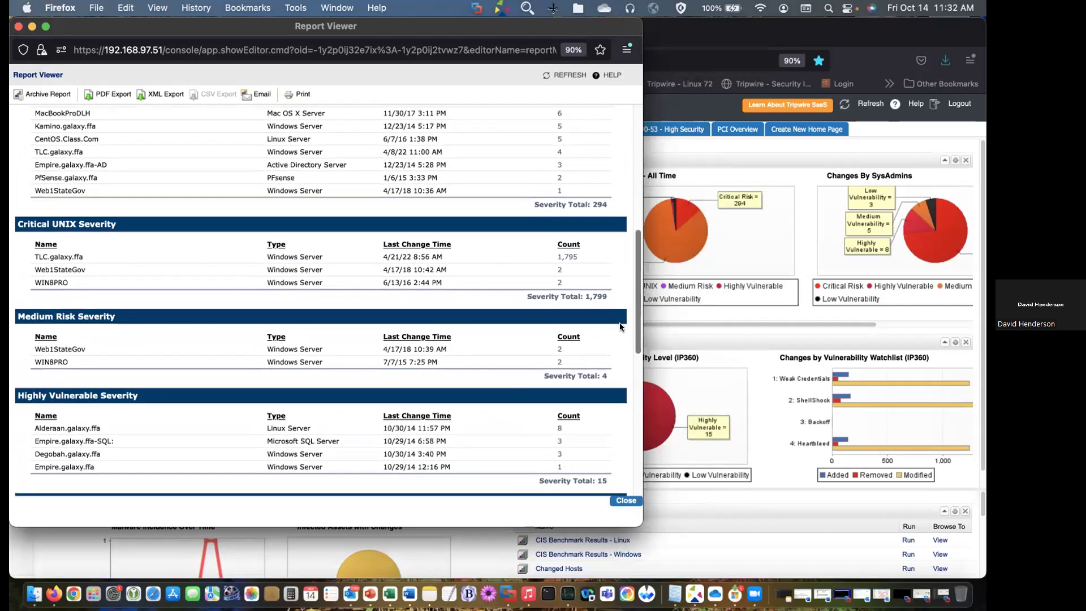
scroll(620, 317, up, 2)
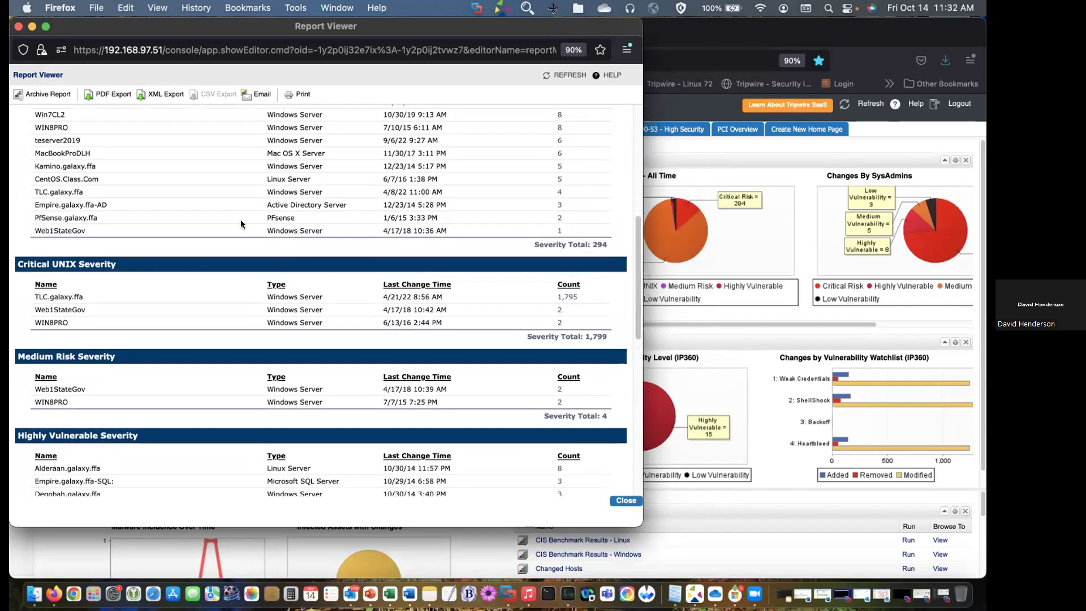
scroll(309, 179, up, 3)
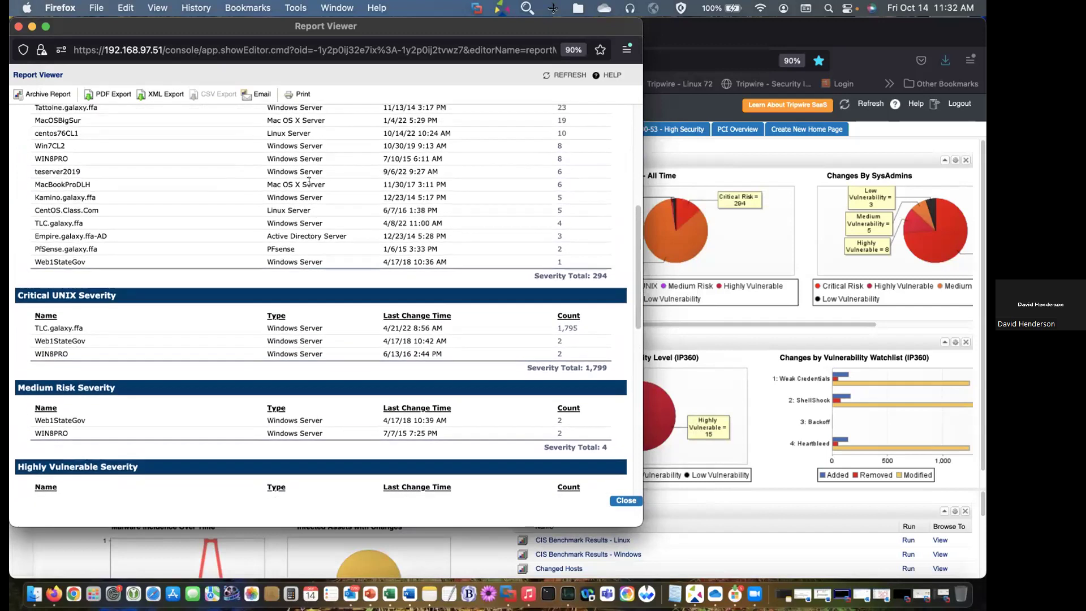
scroll(308, 342, down, 10)
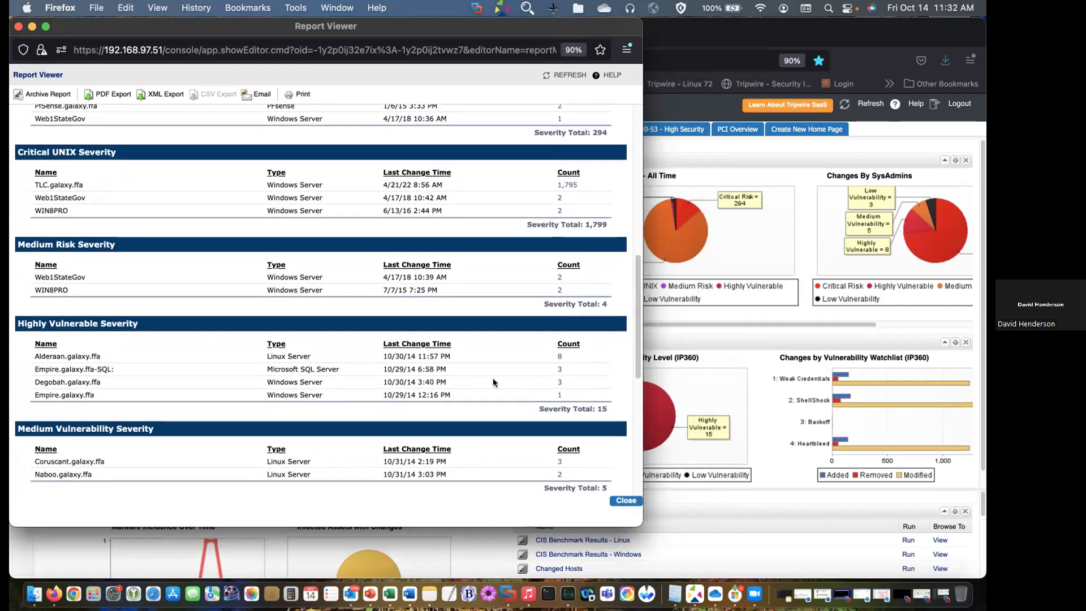
Drill into the Empire.galaxy.ffa-SQL change count under Highly Vulnerable Severity and show its linked Changed Elements report in Elements View
click(559, 370)
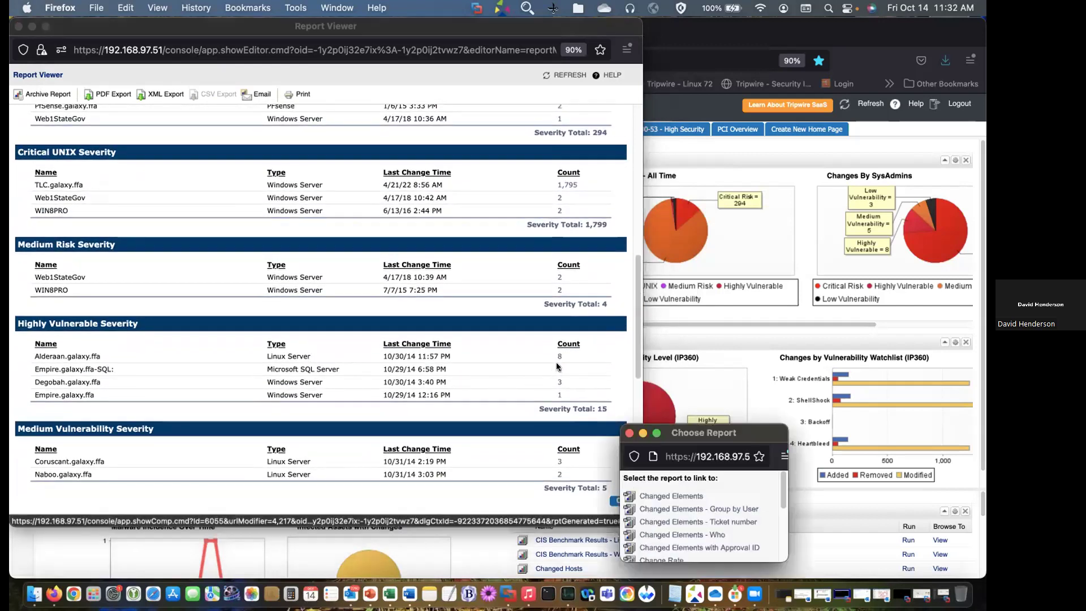
click(687, 495)
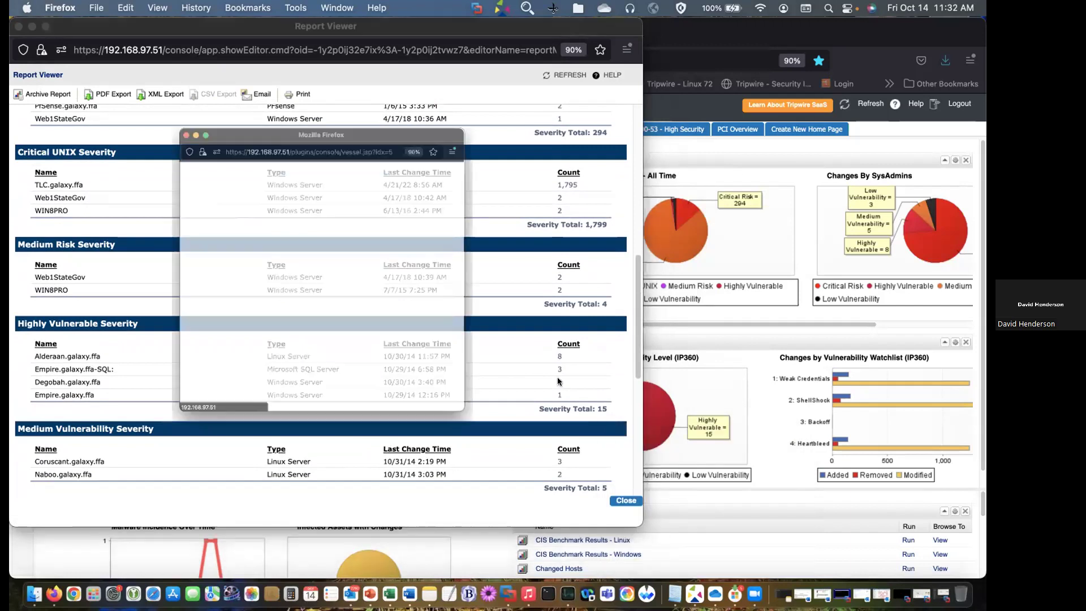
drag(510, 471, 640, 471)
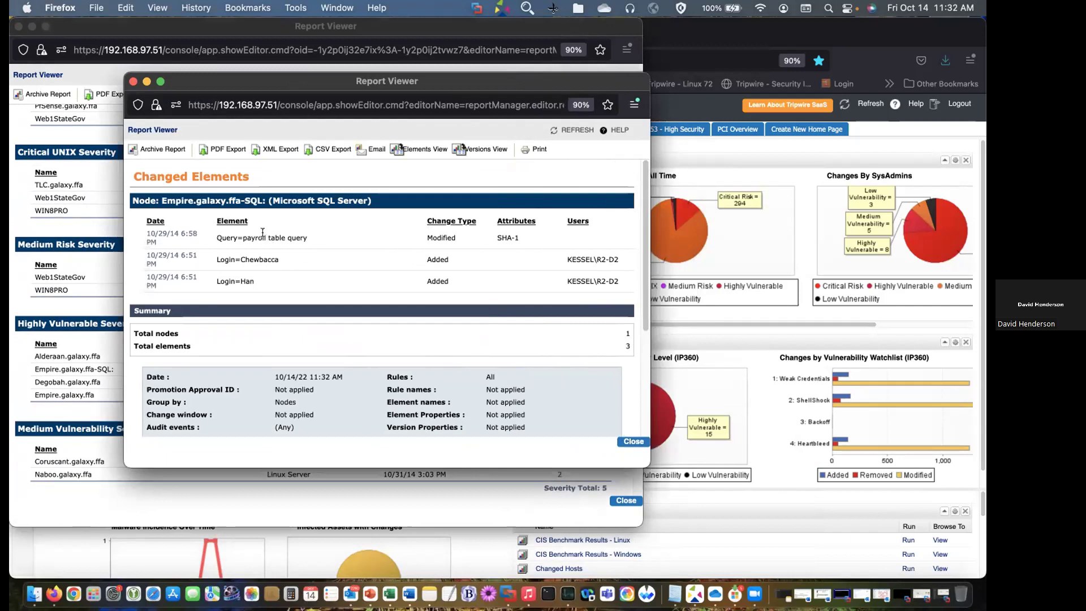
click(421, 149)
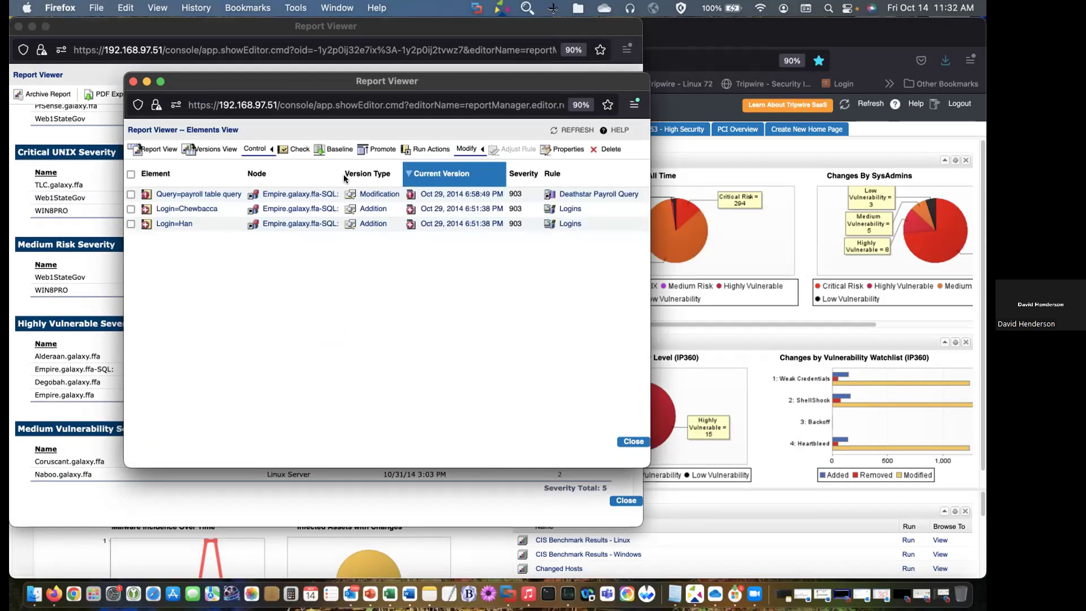
Inspect the inserted row in the payroll table query modification comparison, then close it and all open reports
click(368, 194)
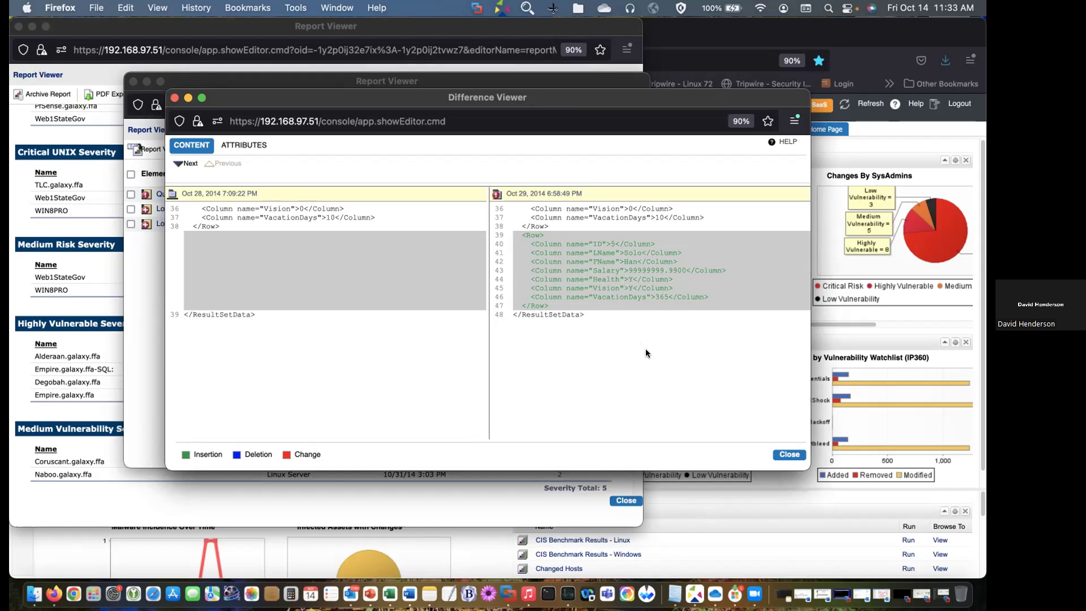
click(788, 455)
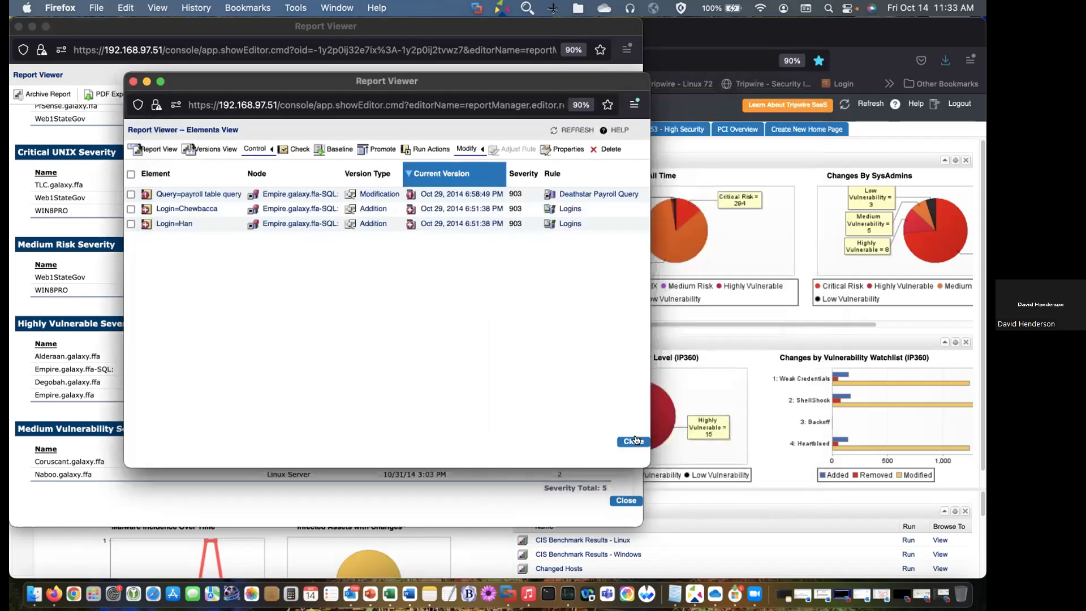
click(634, 441)
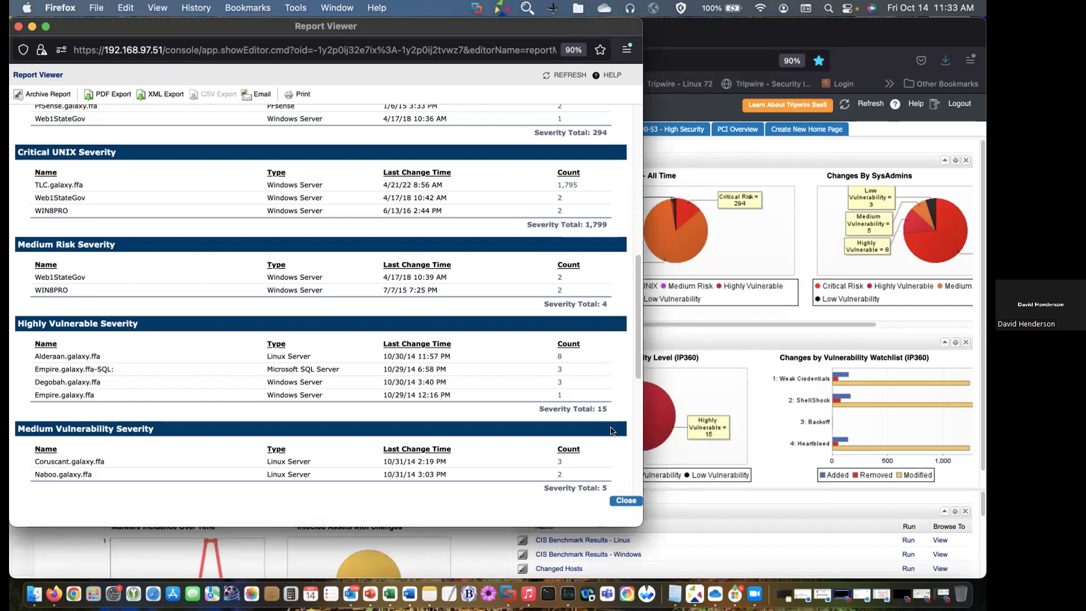
click(621, 500)
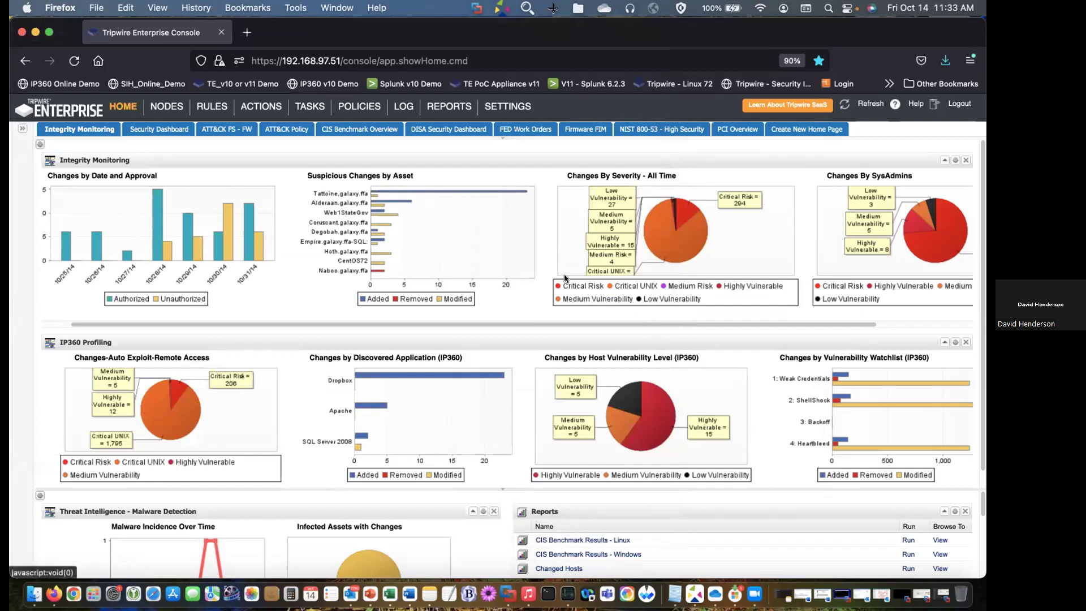
Open the Suspicious Changes by Asset report from the dashboard and drill into the total changes of Web1StateGov
click(447, 232)
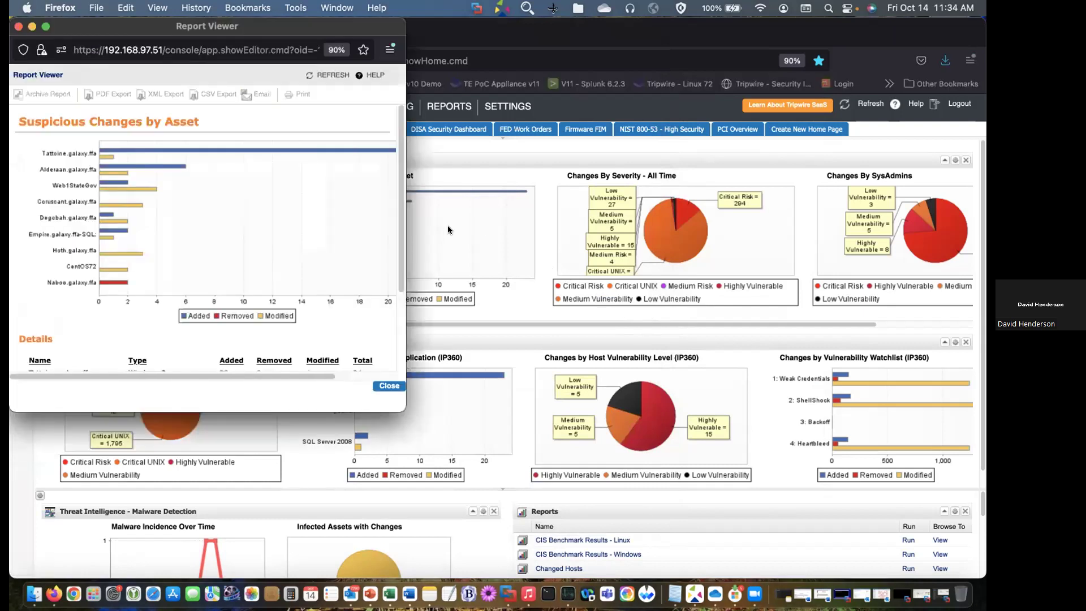
drag(395, 406, 644, 500)
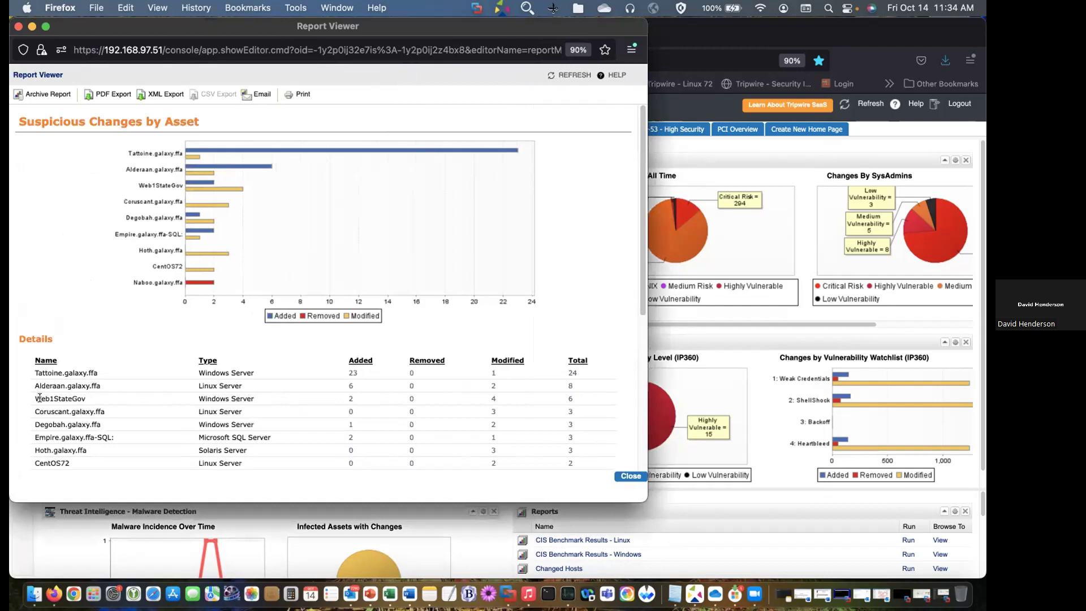
drag(36, 398, 77, 398)
click(567, 401)
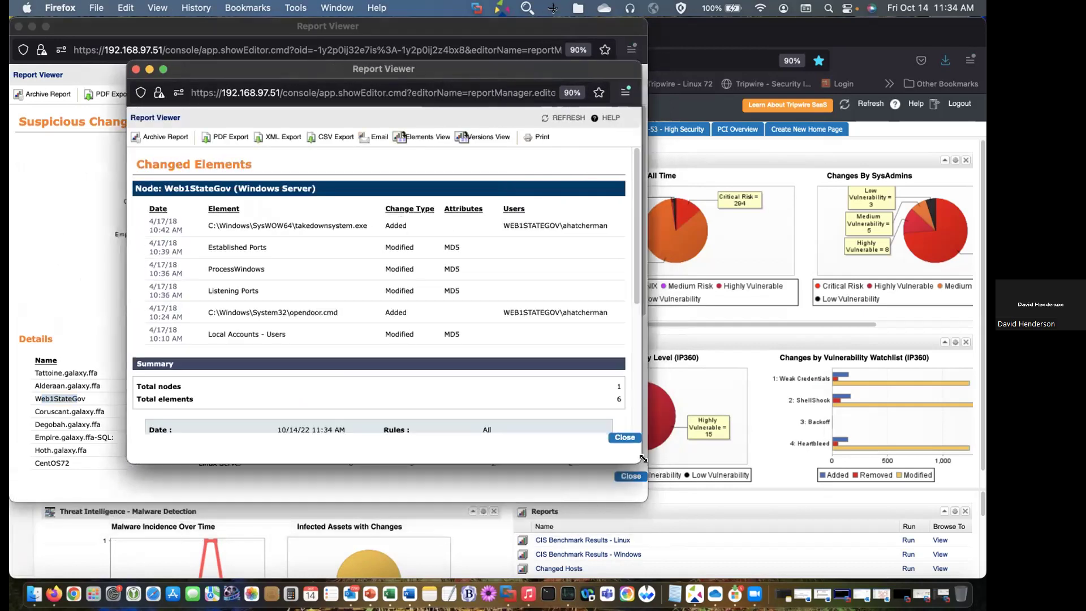
drag(643, 458, 760, 478)
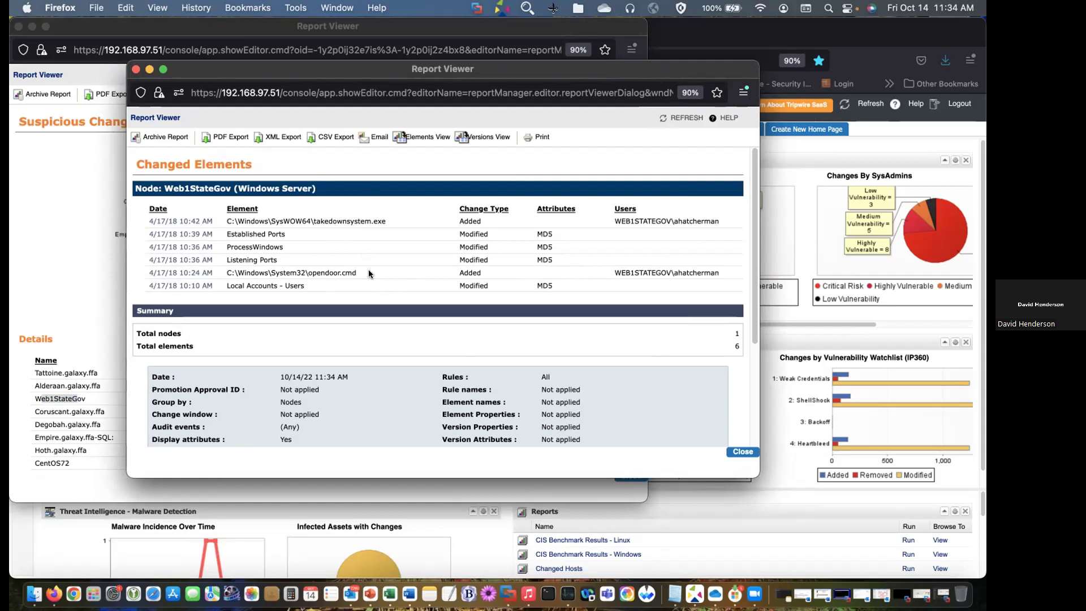
Examine the takedownsystem.exe entry and the user responsible for it, then show the Web1StateGov changes in Elements View
drag(673, 272, 711, 269)
drag(386, 221, 313, 219)
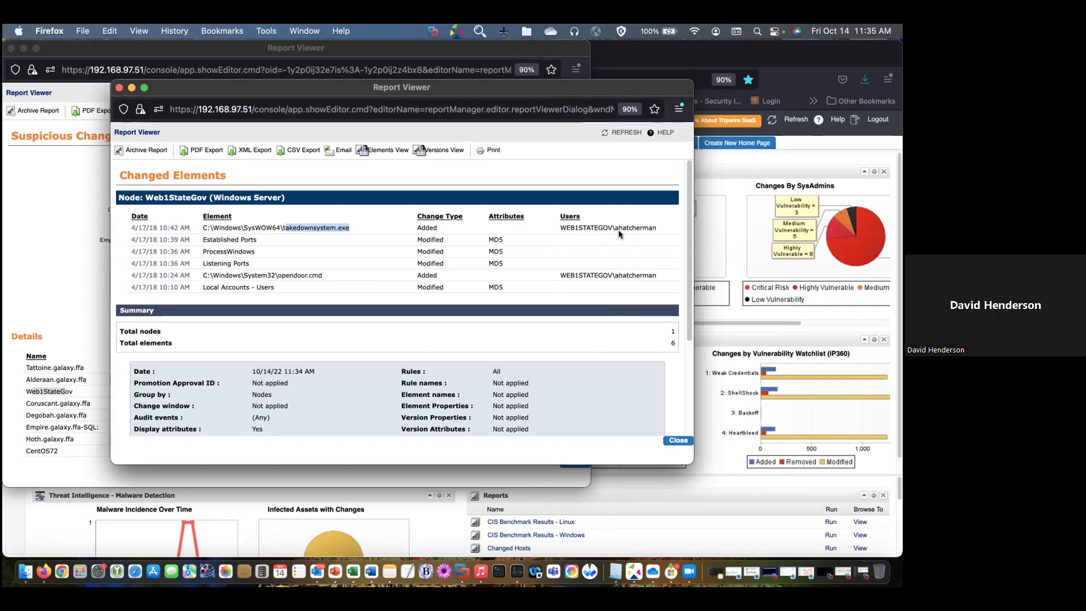
drag(616, 225, 656, 227)
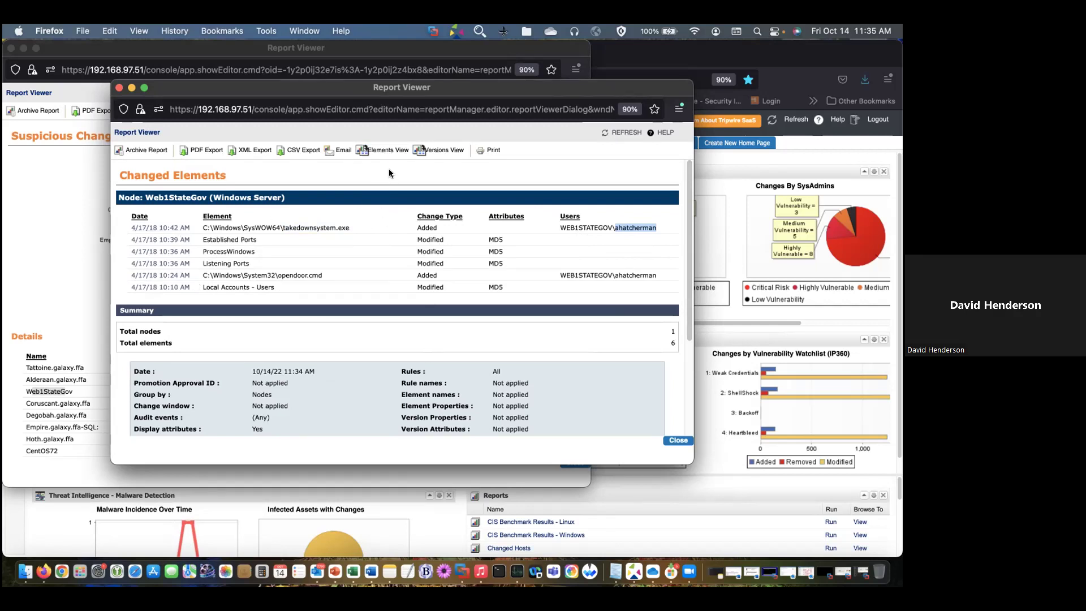
click(386, 151)
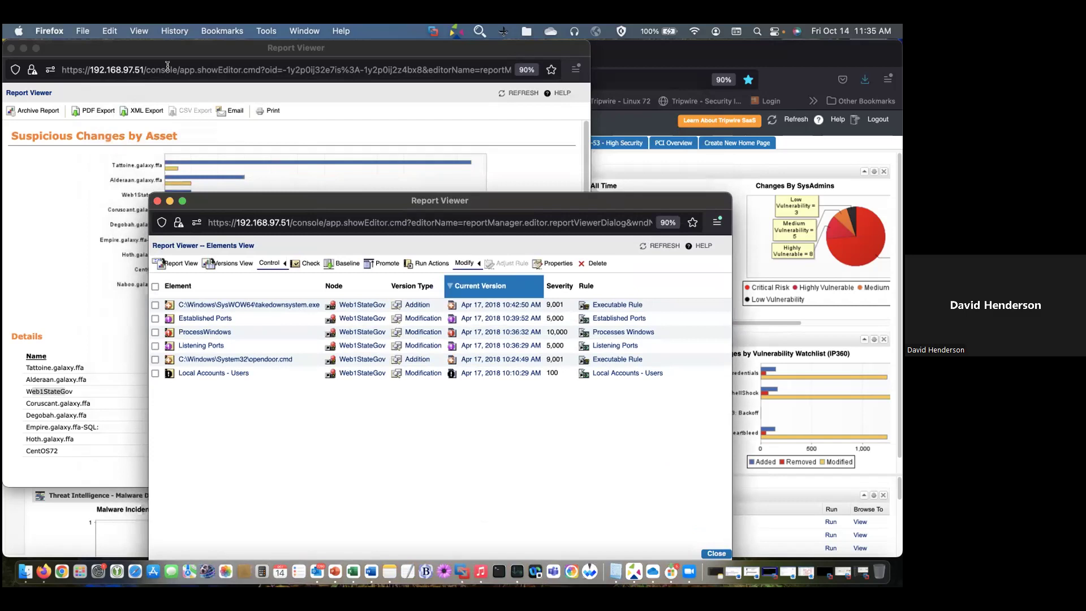
drag(323, 210, 325, 158)
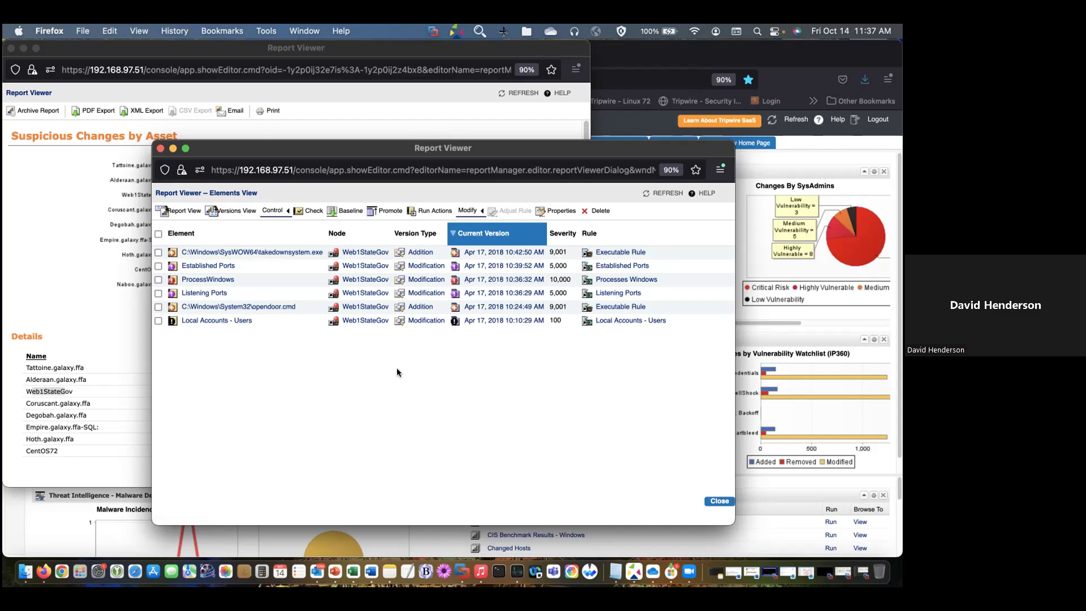
Inspect the added account in the Local Accounts - Users modification comparison, then close the comparison
click(414, 321)
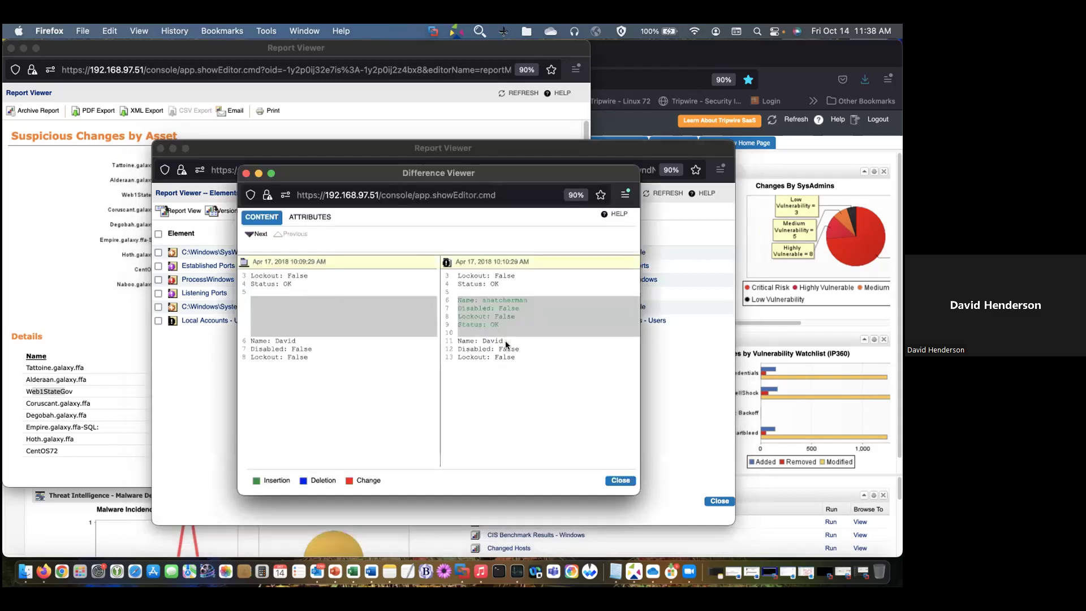
drag(482, 301, 541, 326)
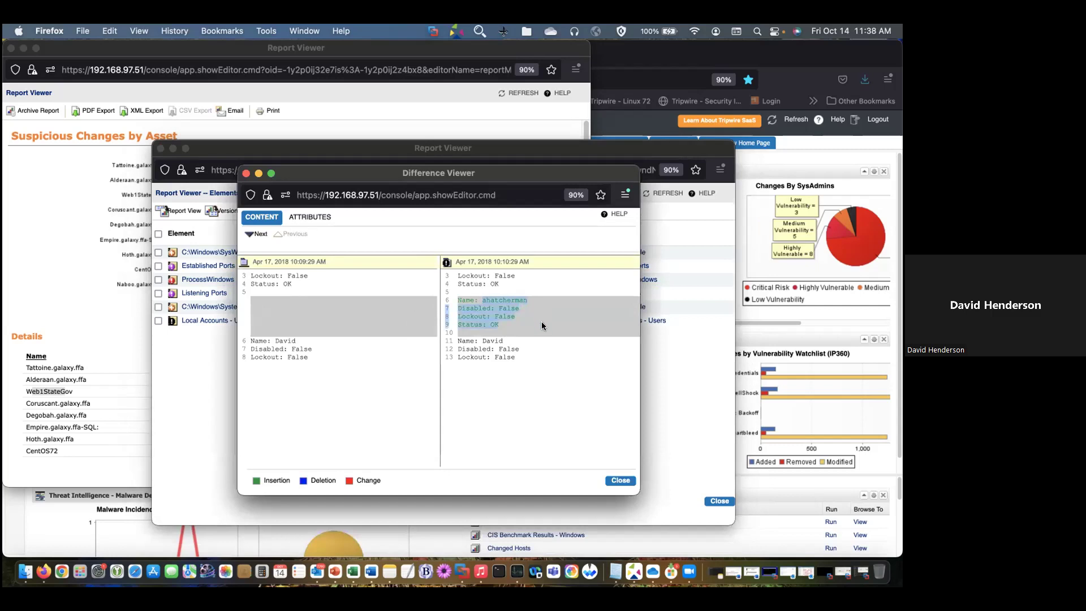
click(542, 323)
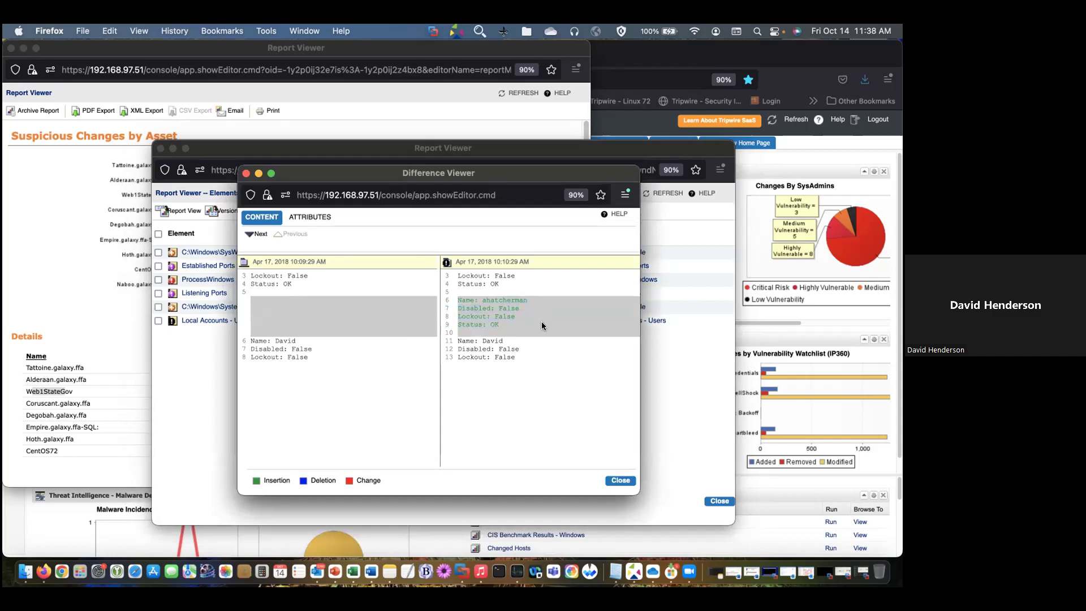
click(620, 481)
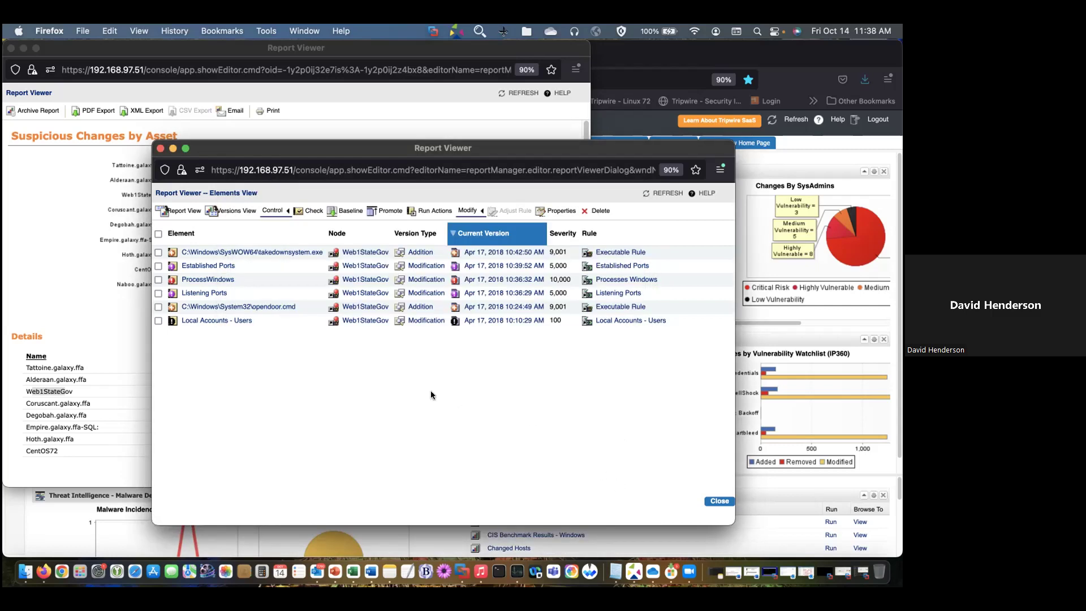
Inspect the opendoor.cmd addition, then the inserted port 3333 line in the Listening Ports content comparison, closing each comparison
click(426, 307)
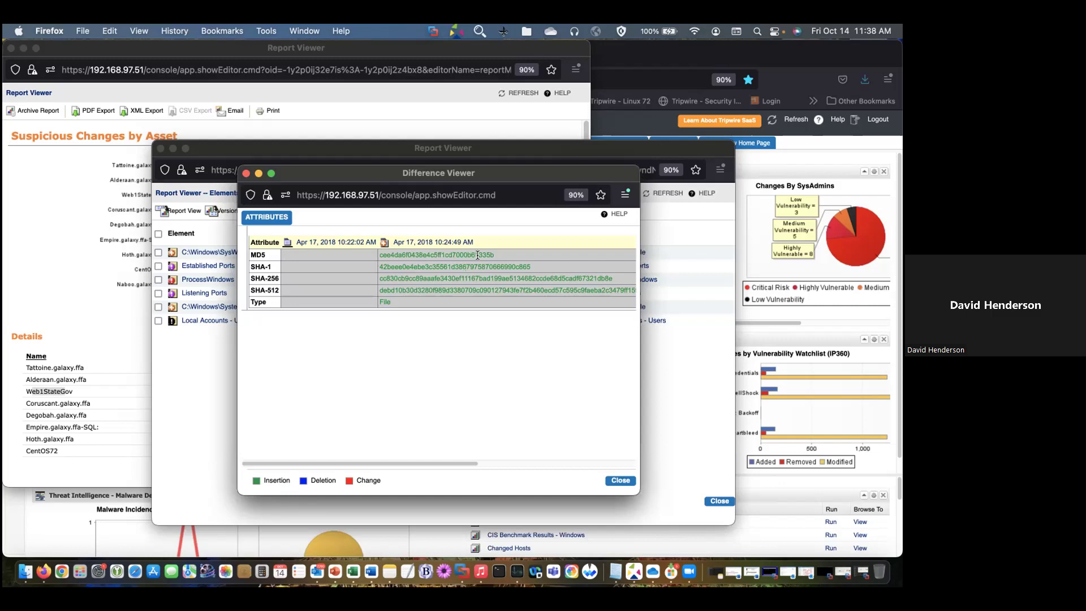
click(621, 480)
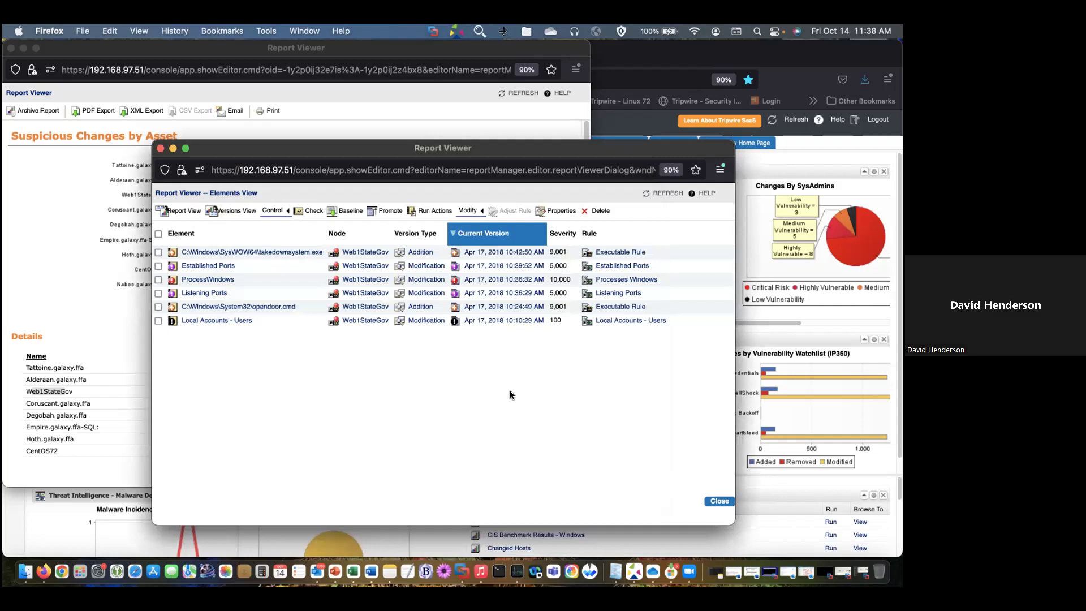
click(426, 292)
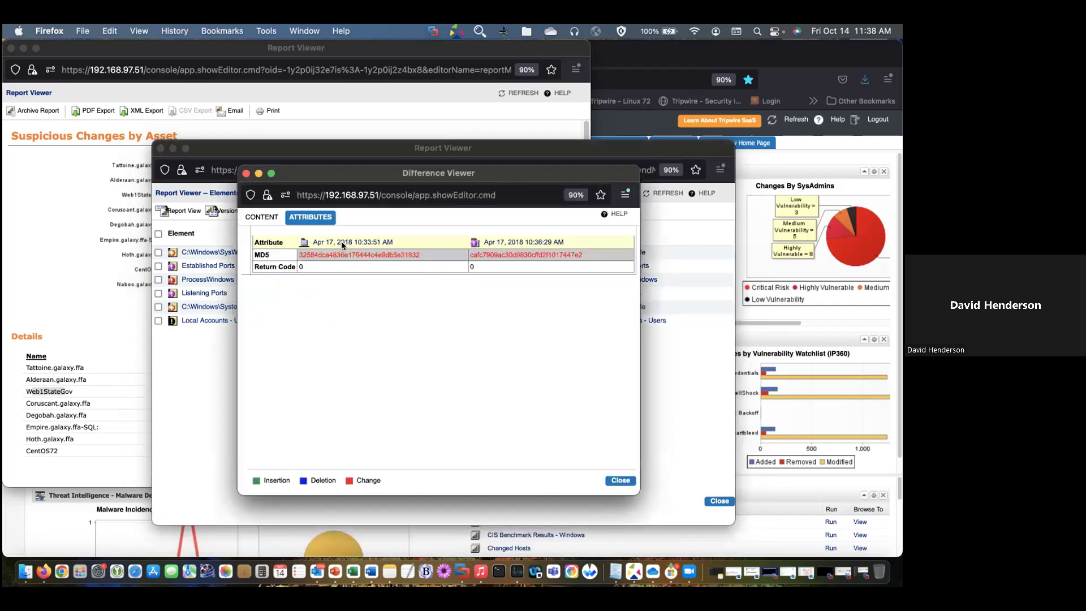
click(270, 218)
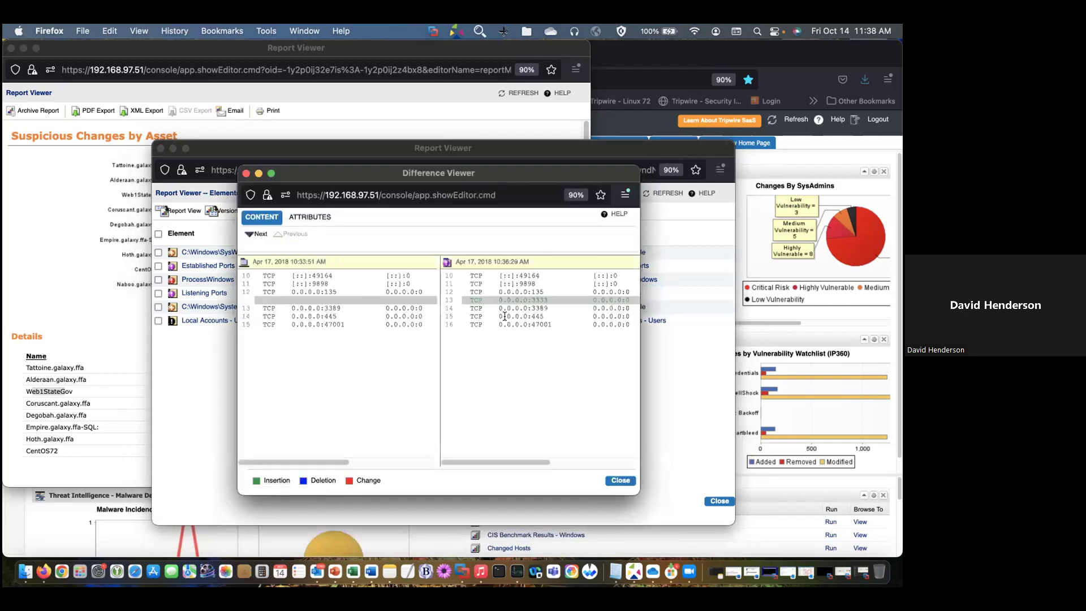
drag(639, 397, 822, 368)
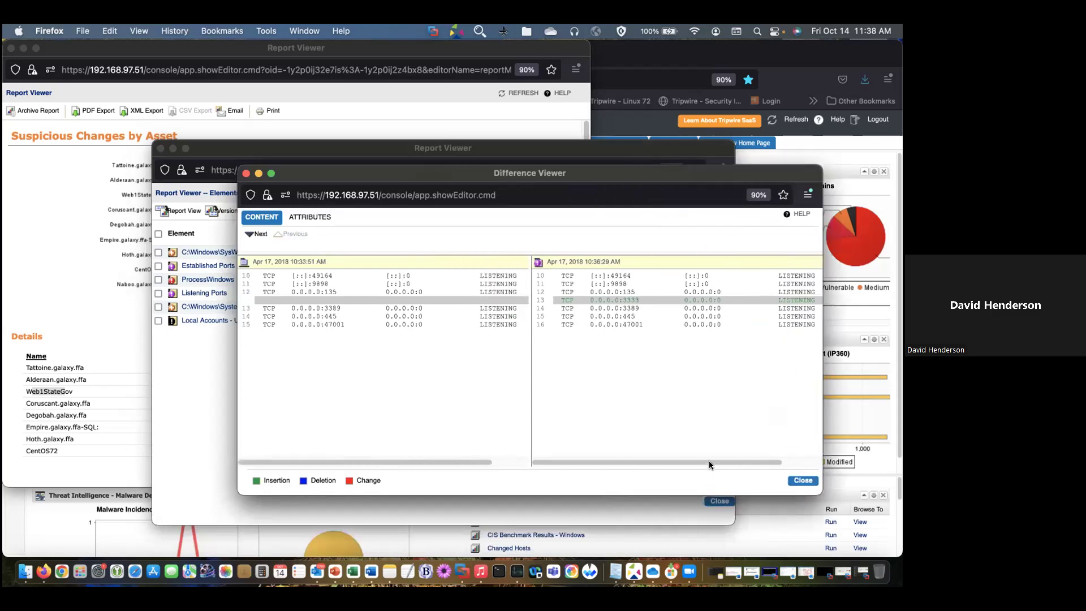
drag(718, 460, 775, 450)
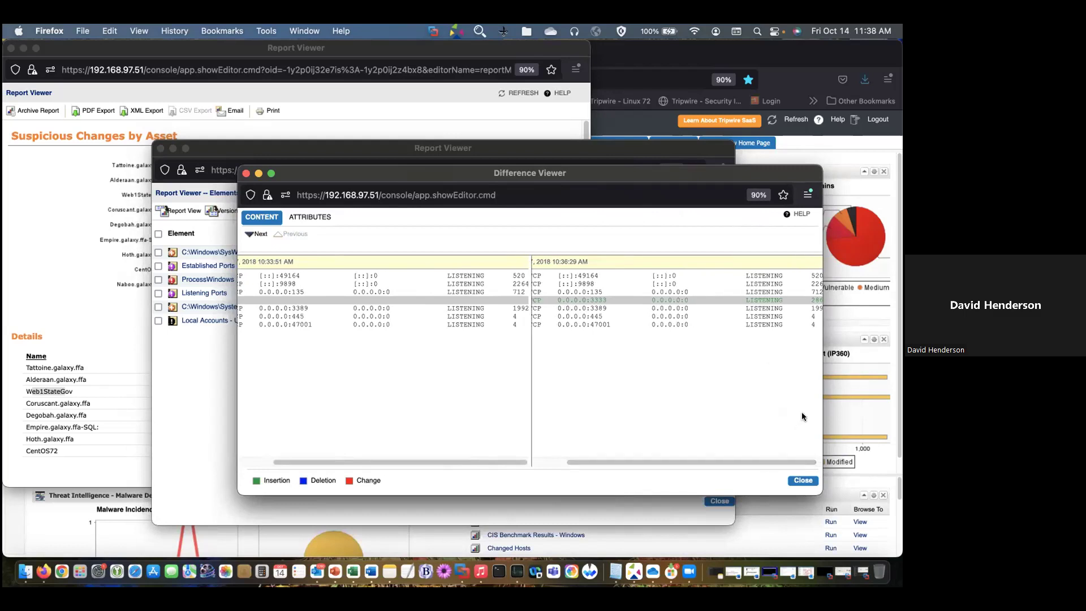
drag(820, 410, 880, 411)
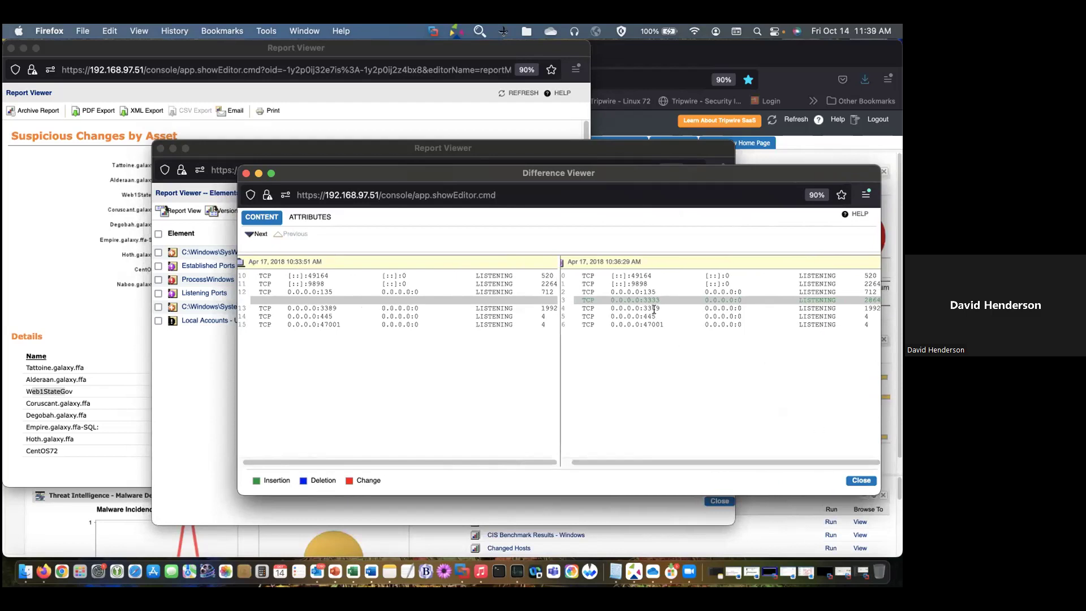
click(861, 480)
Inspect the inserted connection's remote address in the Established Ports modification comparison, then close the comparison
click(413, 266)
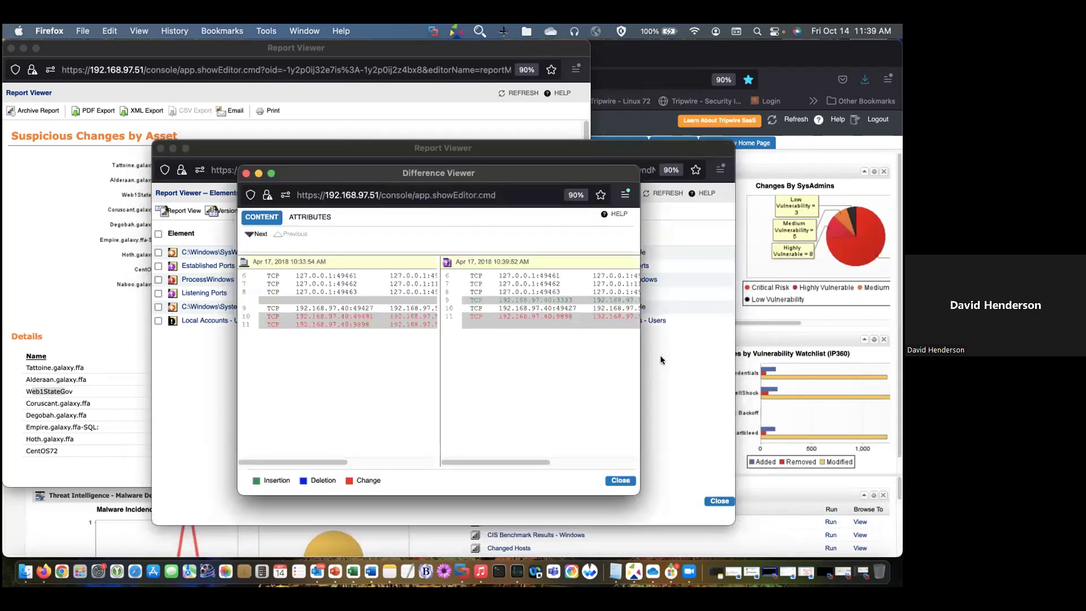
drag(639, 368, 891, 368)
drag(521, 173, 386, 173)
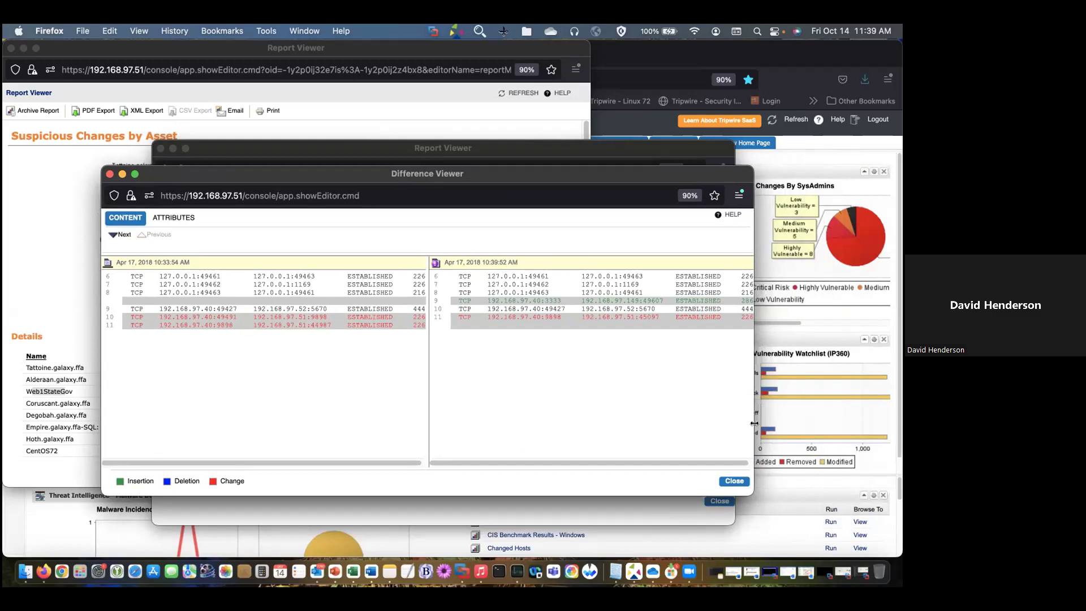
drag(755, 424, 809, 421)
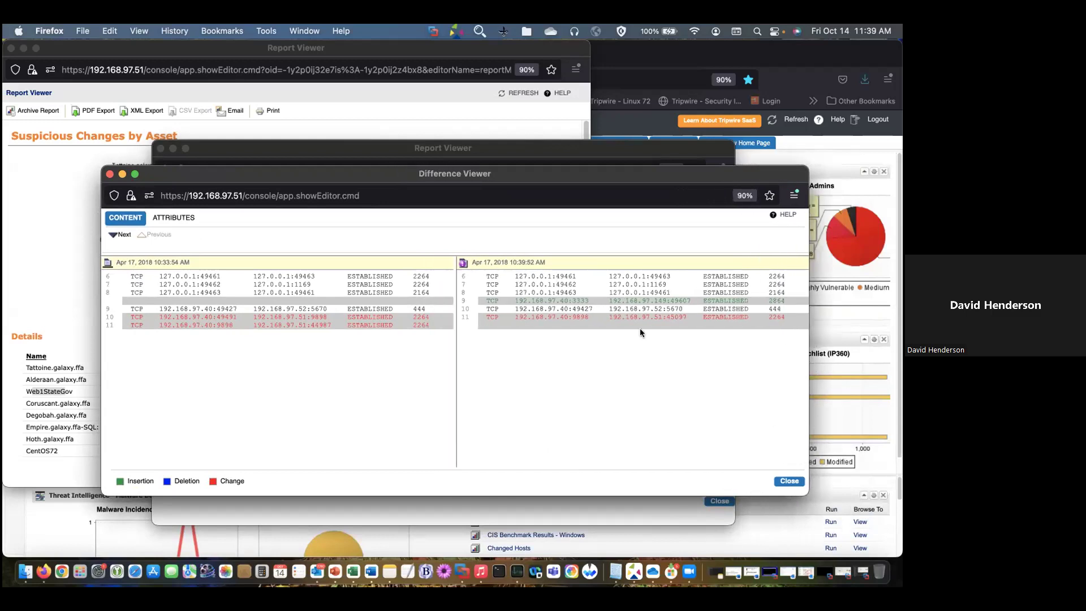
drag(608, 299, 666, 300)
click(790, 481)
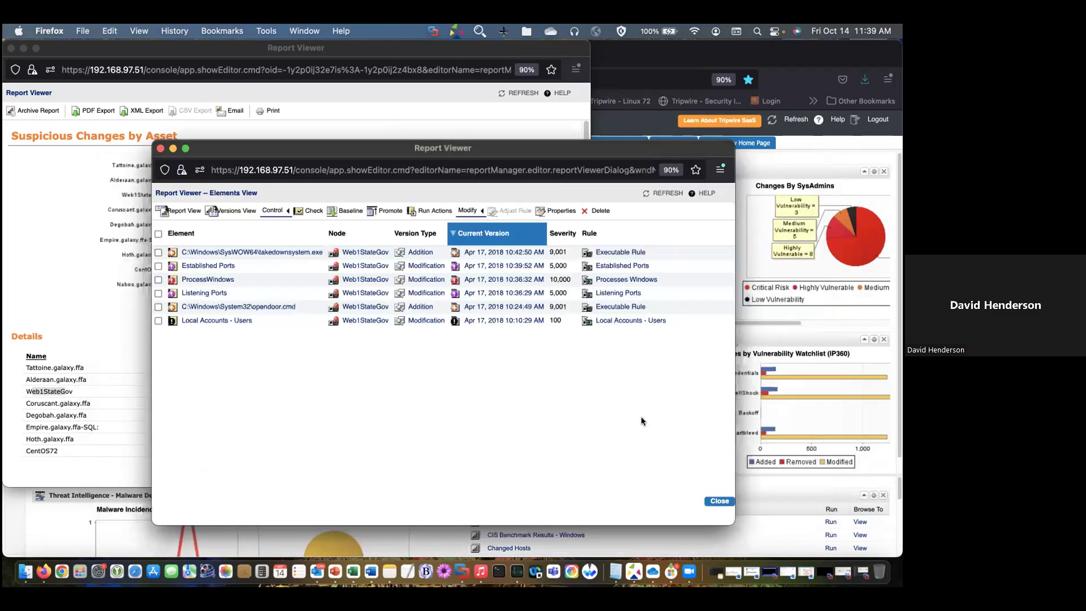
Inspect the printspool.exe process line in the ProcessWindows modification comparison, then close it and all open reports
click(420, 281)
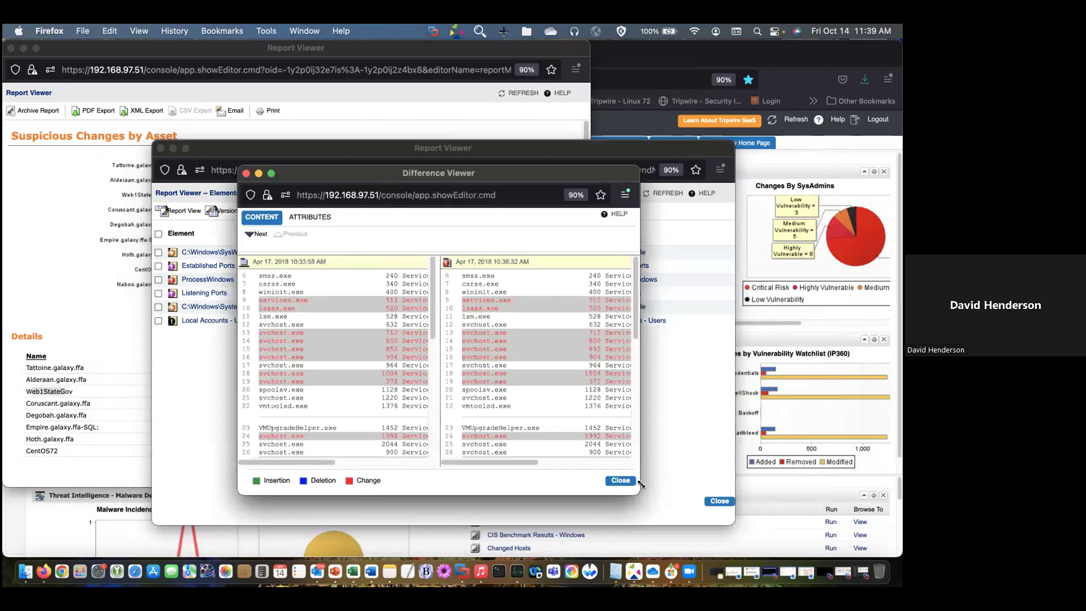
drag(641, 485, 815, 515)
drag(457, 173, 302, 79)
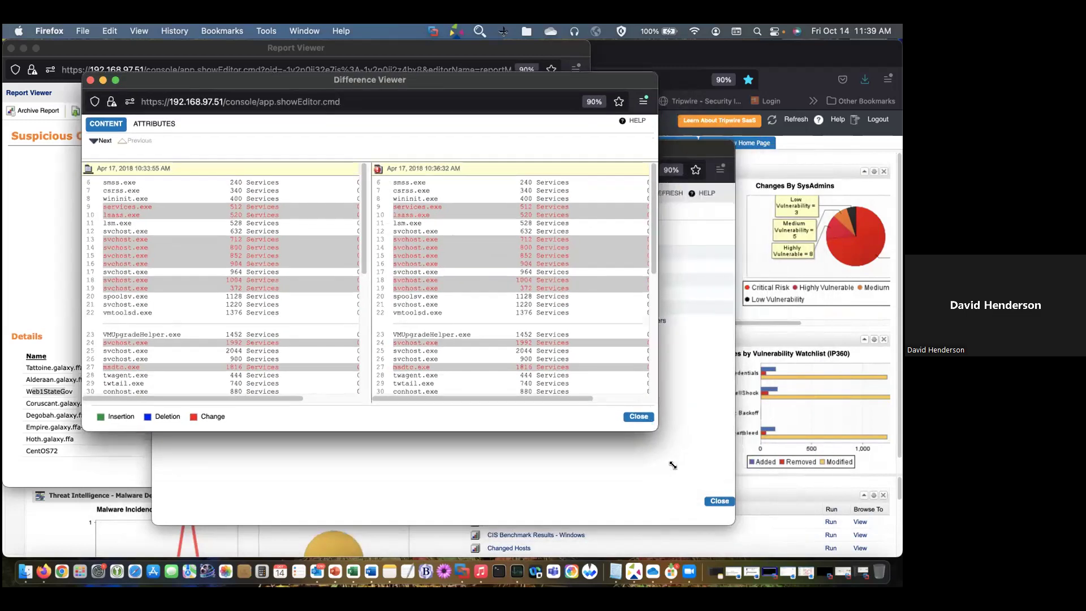
drag(655, 423, 679, 476)
drag(677, 312, 680, 423)
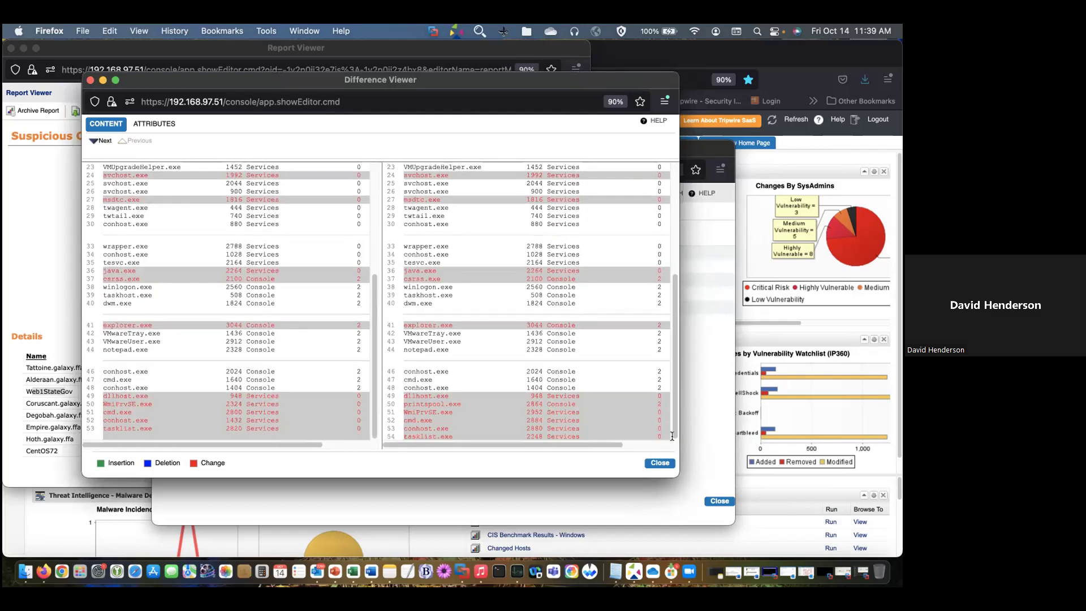
drag(400, 402, 546, 399)
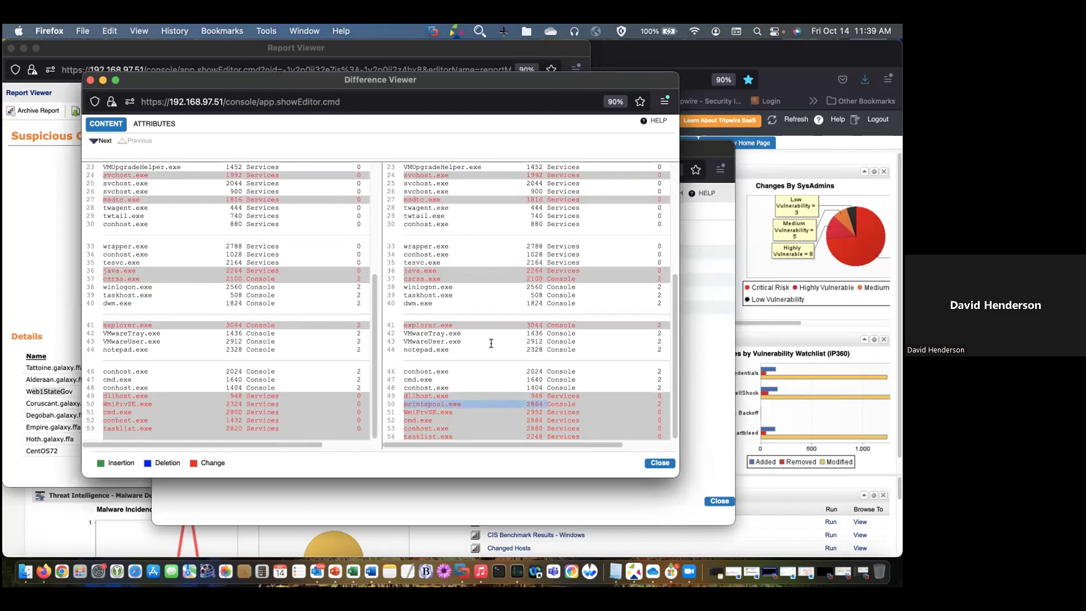
click(660, 464)
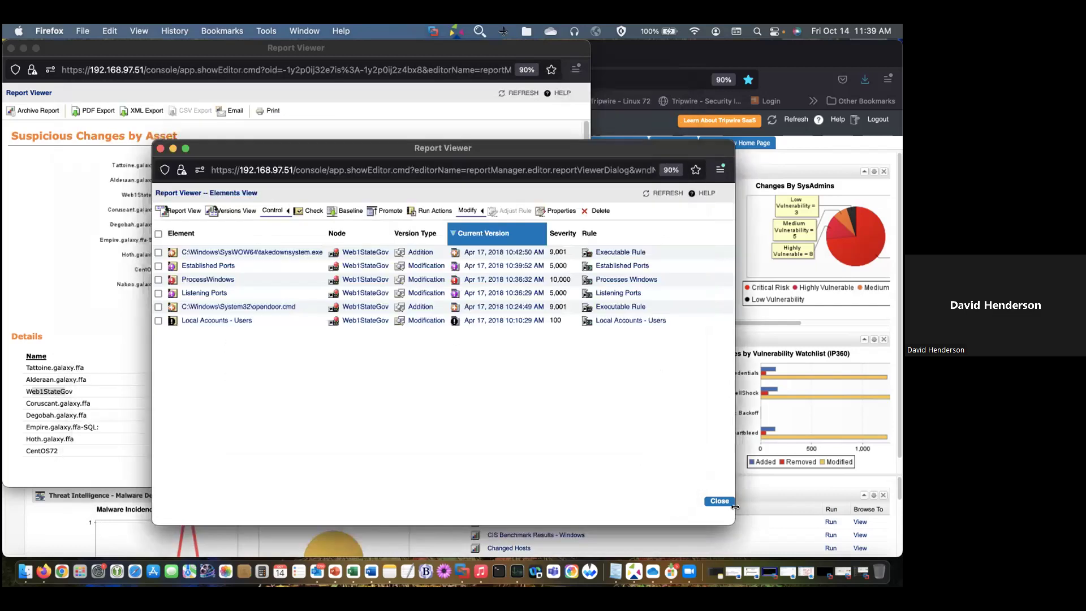
click(726, 503)
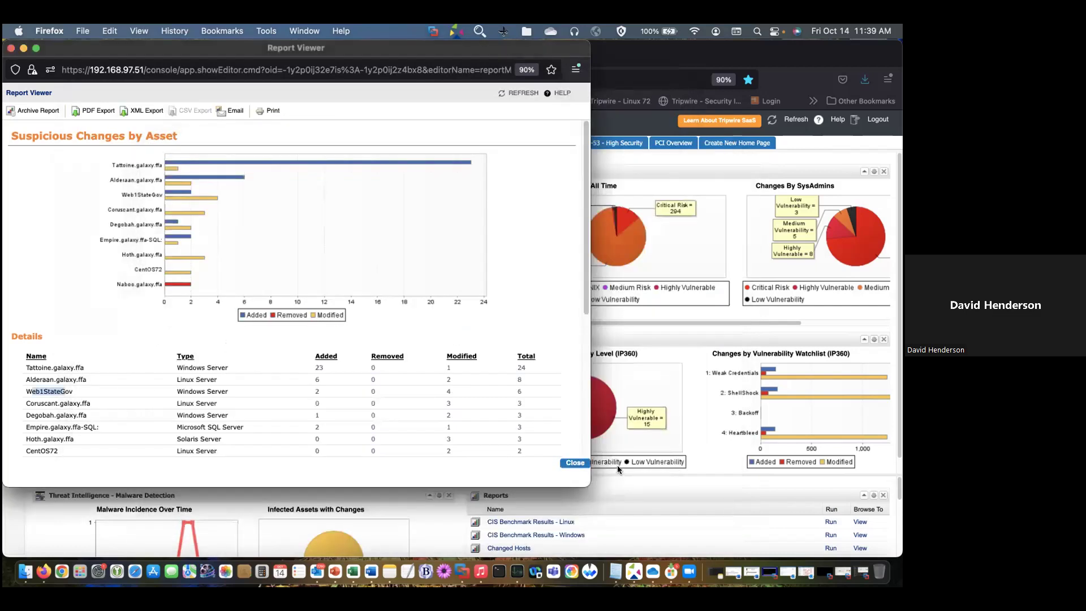
click(567, 463)
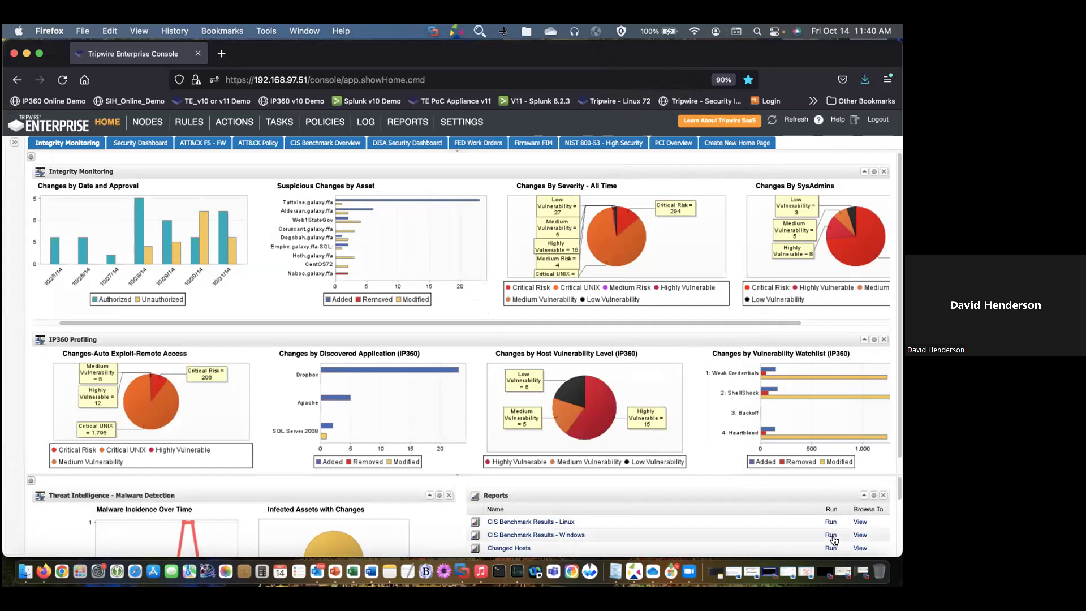
Switch to the CentOS76-64-CL1 virtual machine's terminal and add a few blank prompt lines
click(772, 574)
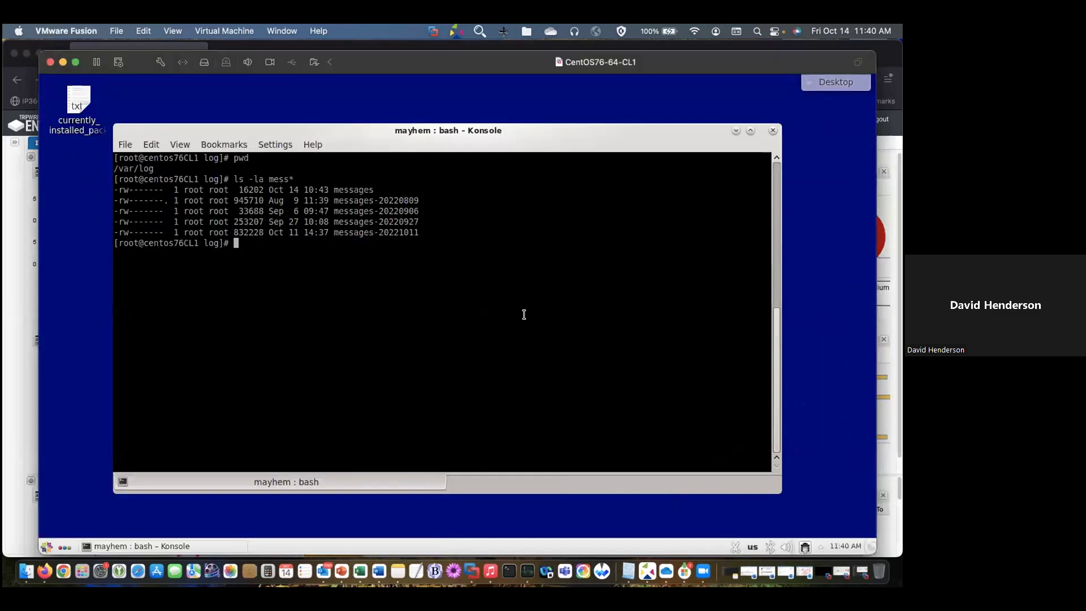
key(Return)
key(Return)
key(Return)
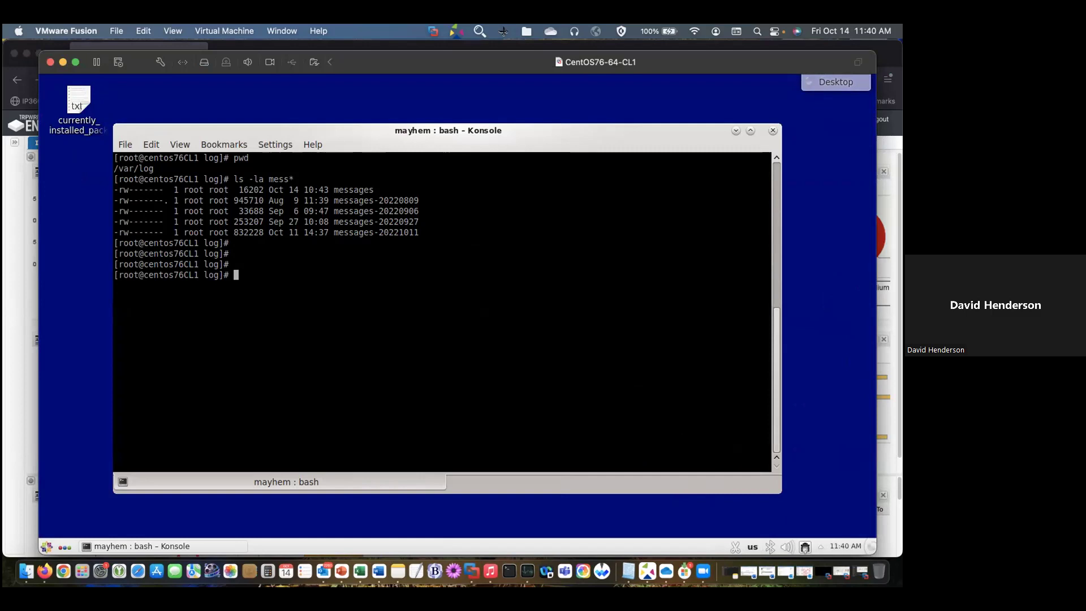
key(Up)
key(Up)
key(Up)
key(Up)
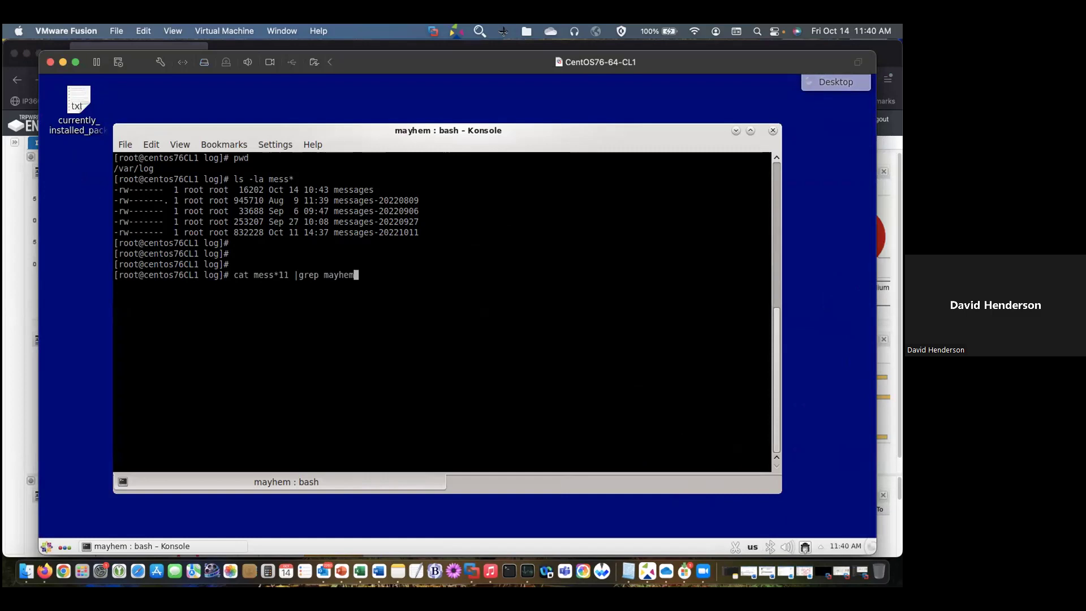
key(Up)
key(Down)
key(Down)
key(Down)
key(Down)
key(Down)
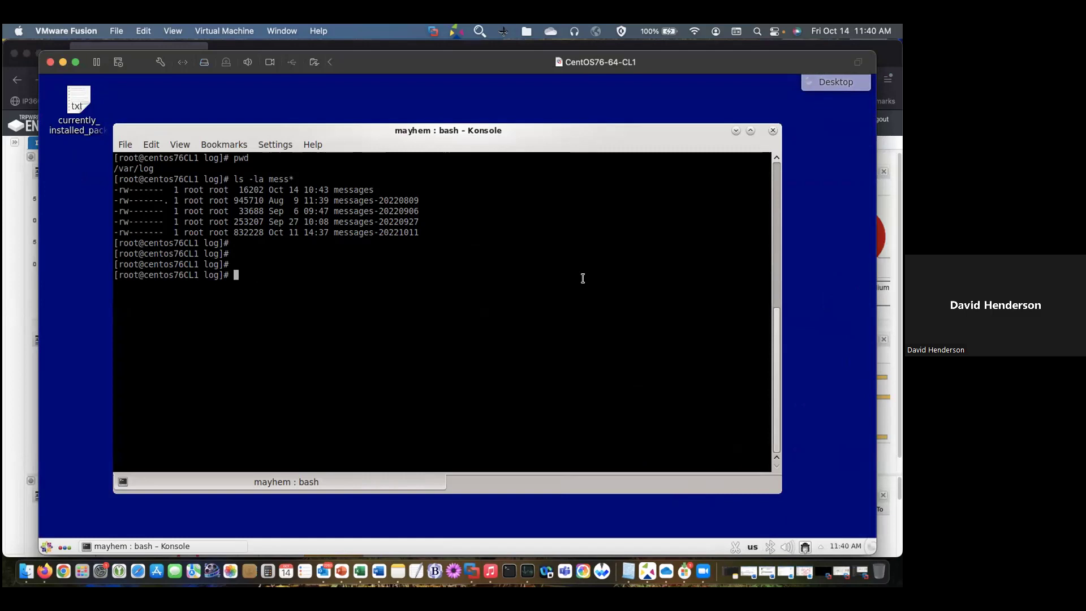
Print the working directory, then set the permissions of the mess* files to 606 and list them in detail
text(pwd)
key(Return)
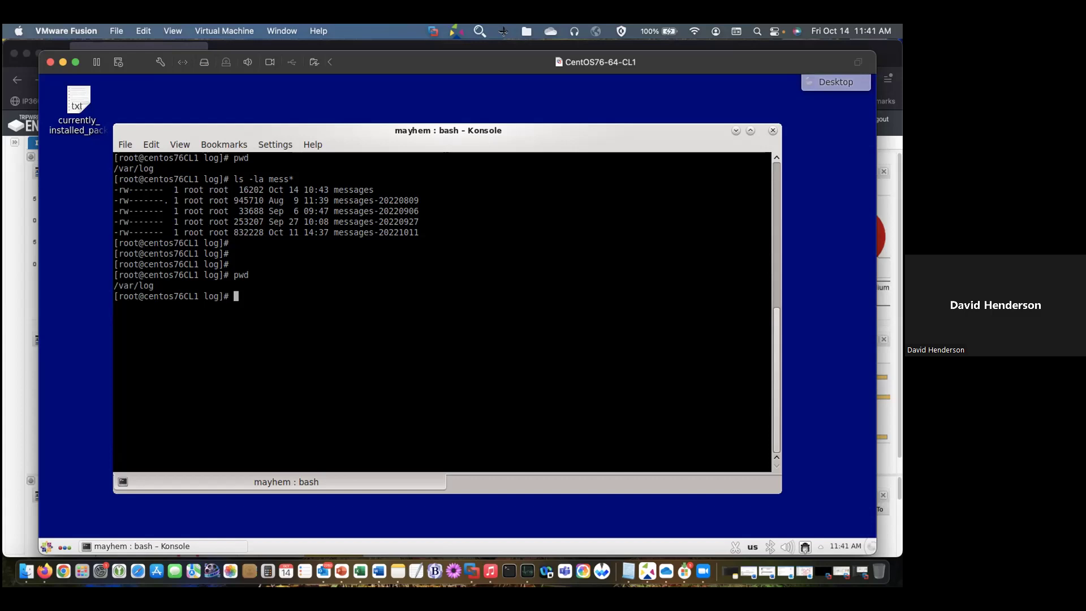
text(chmod 606 mess*)
key(Return)
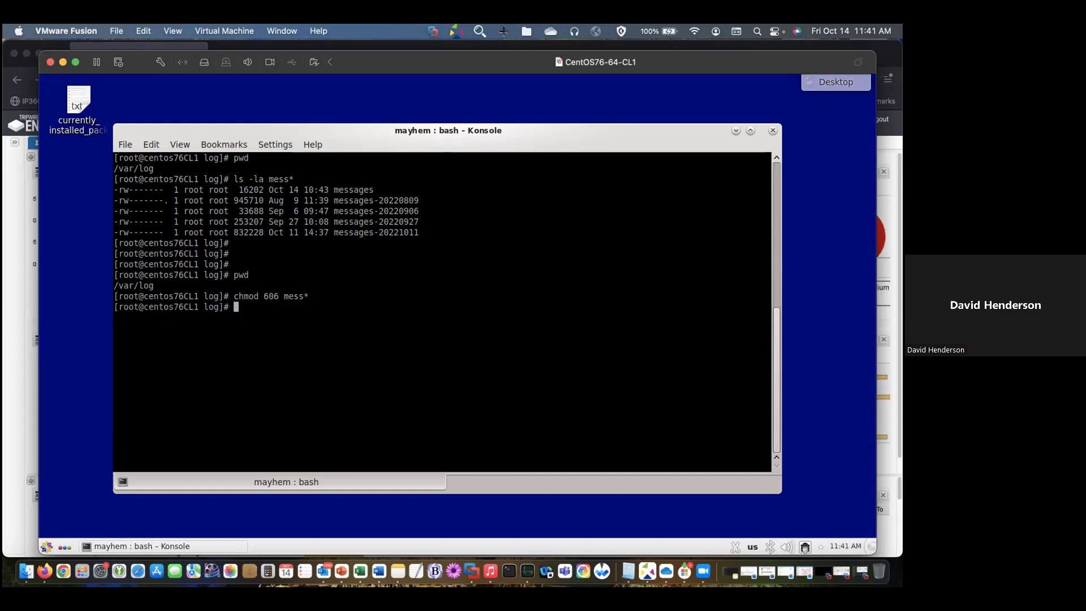
text(ls -la mess*)
key(Return)
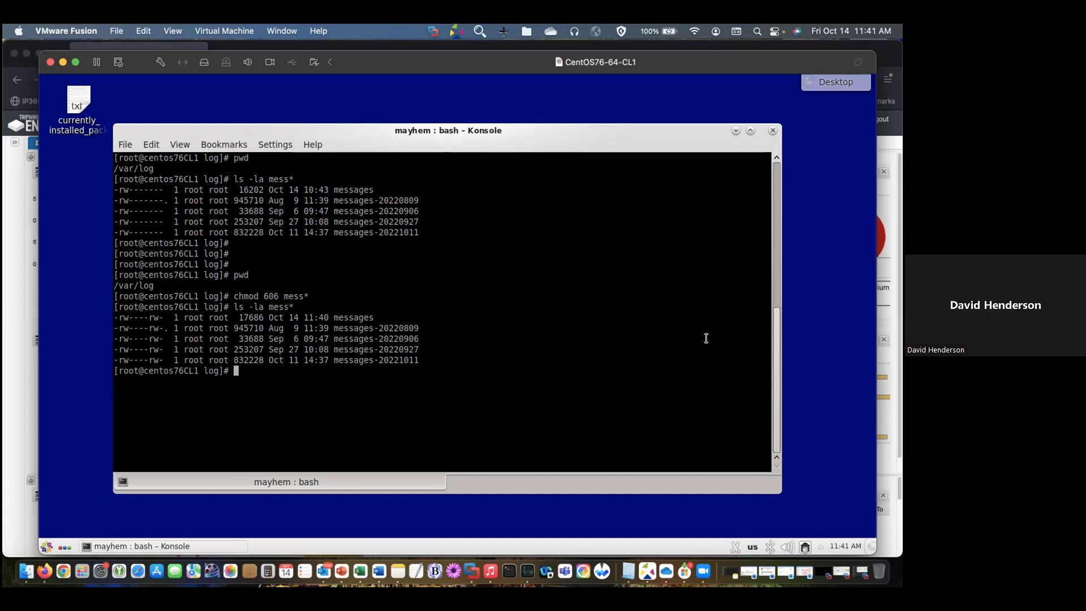
Open the mess*11 log file in vi and search it for "mayhem"
key(Up)
key(Up)
key(Down)
key(Down)
text(vi mess*11)
key(Return)
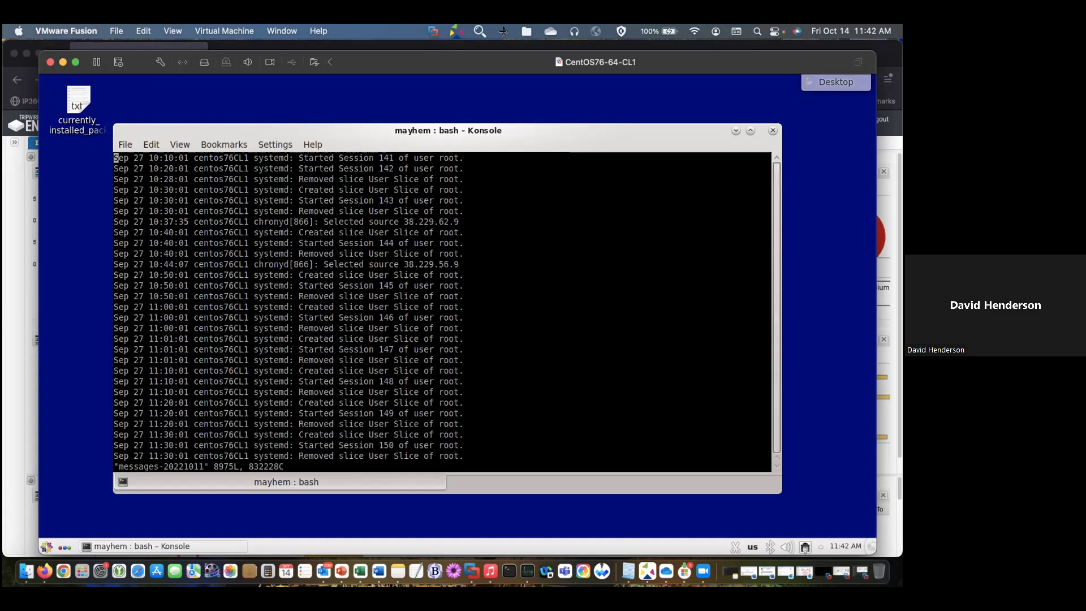
text(/)
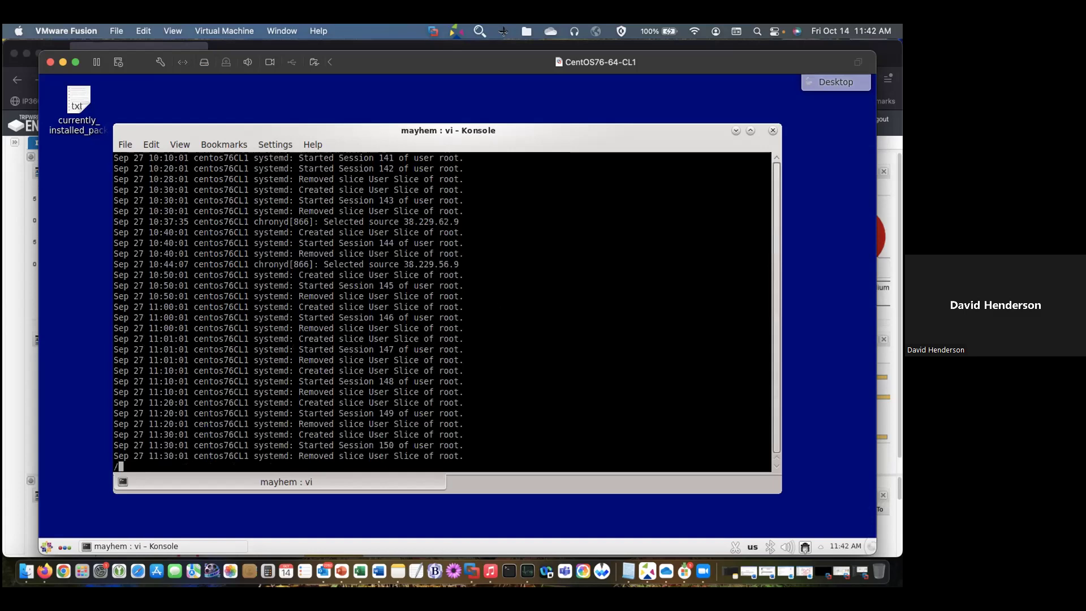
text(mayhem)
key(Return)
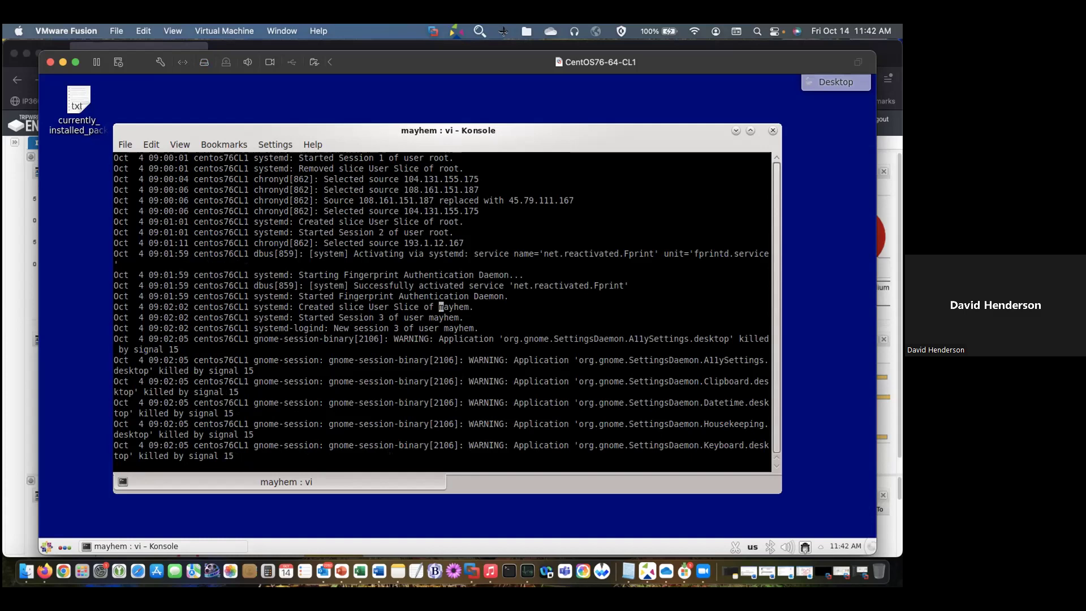
Go through the further "mayhem" matches in the log, then quit vi without saving
key(n)
key(n)
key(n)
key(n)
key(n)
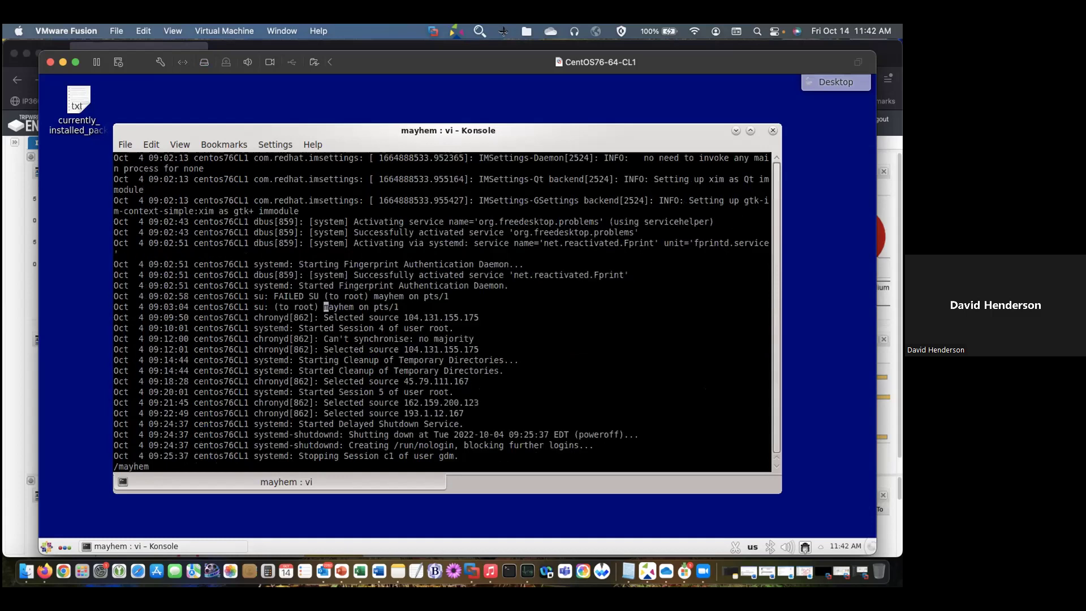
key(n)
key(n)
key(n)
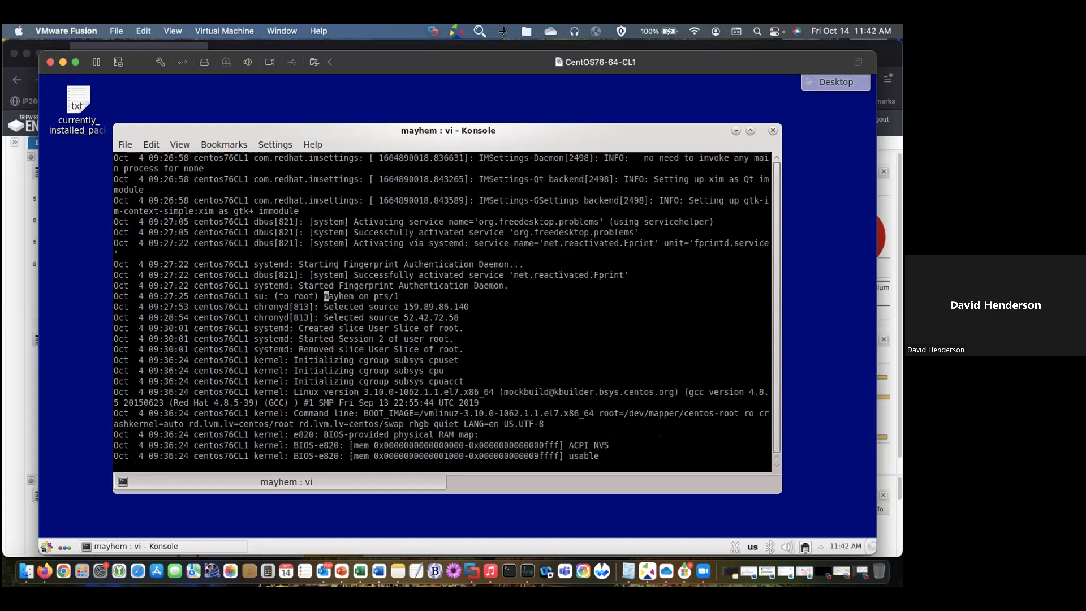
text(:q!)
key(Return)
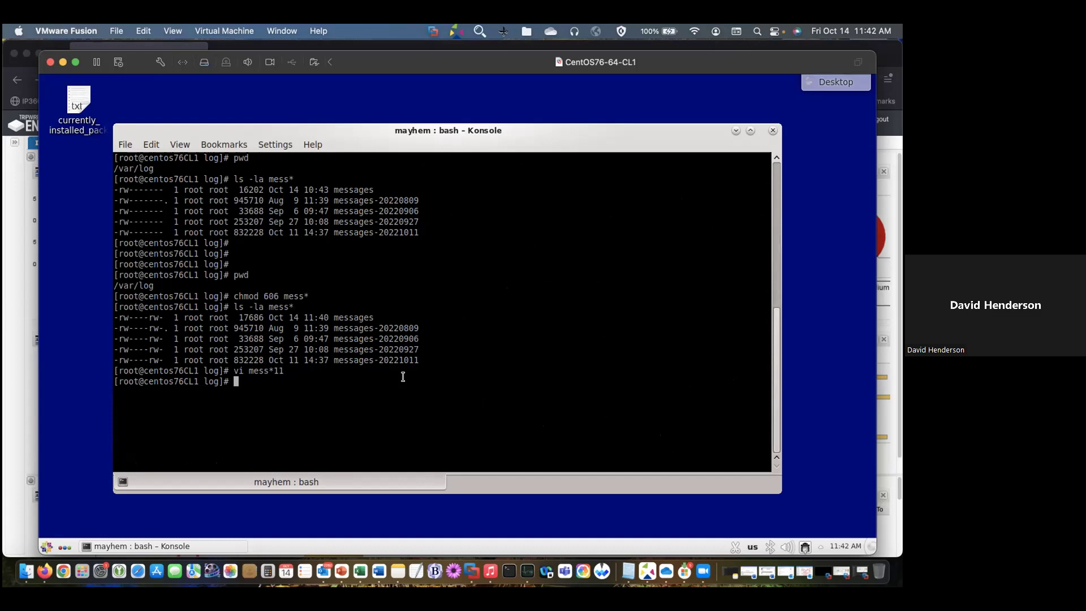
Change to the /etc directory and list its .conf files
text(cd)
key(BackSpace)
key(BackSpace)
key(BackSpace)
text(cd /etc)
key(Return)
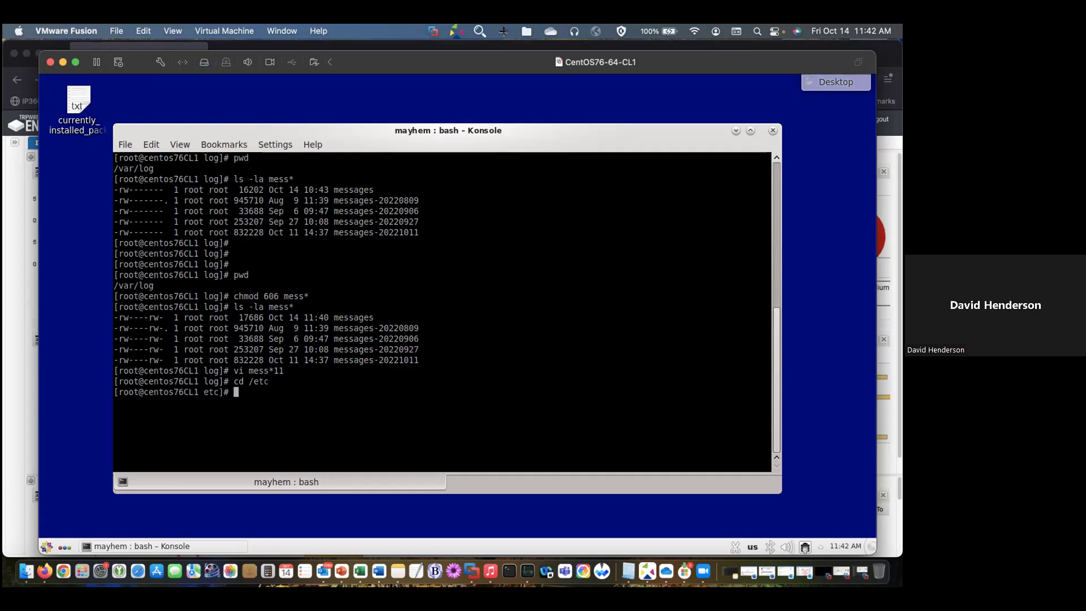
text(ls *.conf)
key(Return)
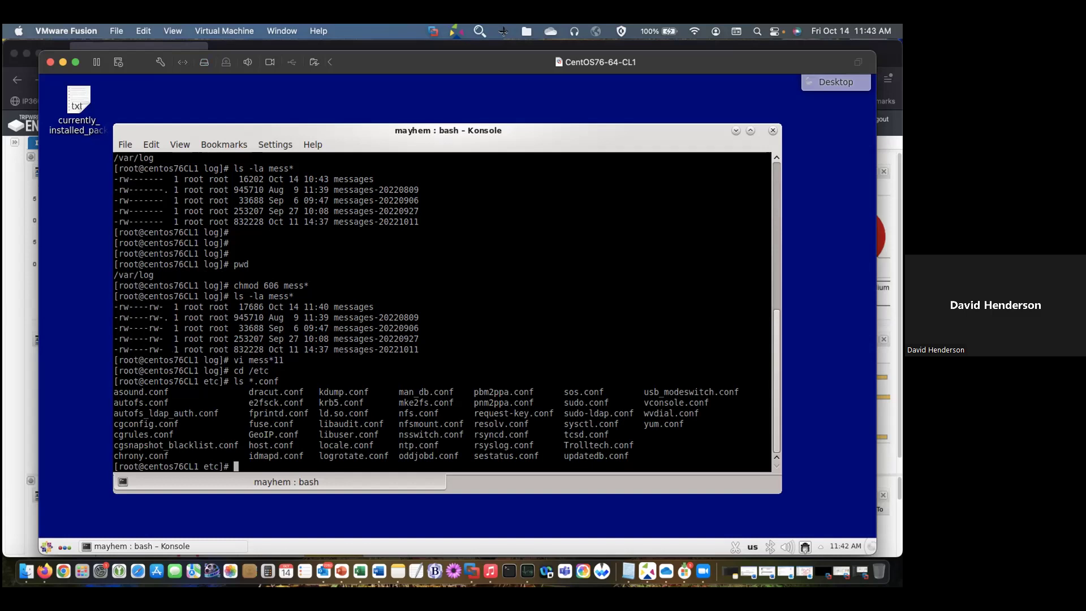
Open yum.conf in vi and move to the end of the comment line "# Lets mess up yum's ability too!"
text(vi yum.conf)
key(Return)
key(Down)
key(Down)
key(Down)
key(Down)
key(Down)
key(Down)
key(Down)
key(Down)
key(Down)
key(Down)
key(Down)
key(Down)
key(Down)
key(Down)
key(Down)
key(Down)
key(Down)
key(Down)
key(Down)
key(Down)
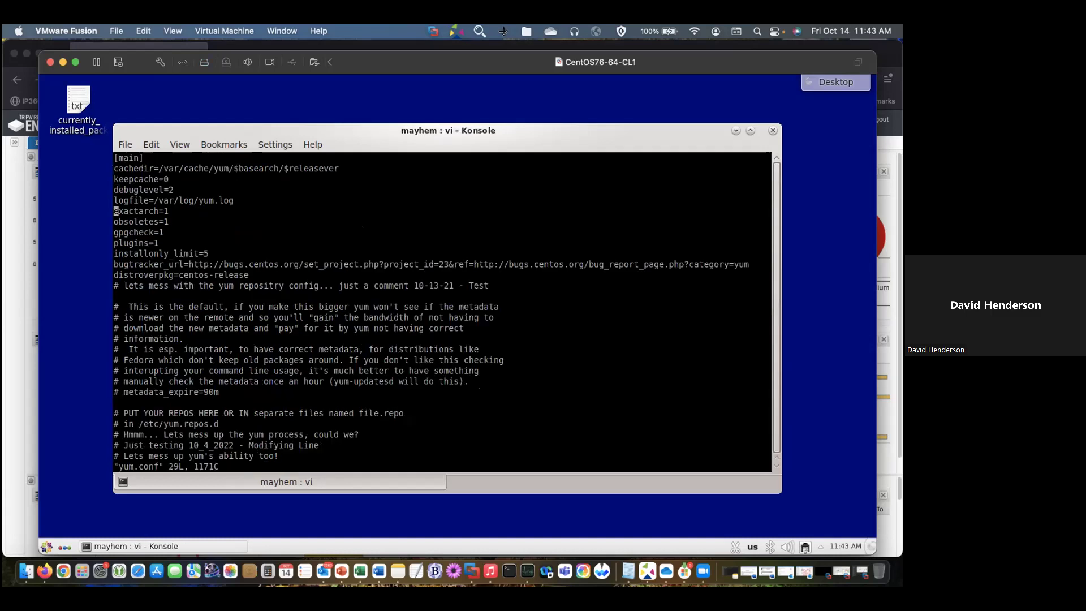
key(Down)
key(Down)
key(Down)
key(Down)
key(Down)
key(Down)
key(Down)
key(Down)
key(Right)
key(Right)
key(Right)
key(Right)
key(Right)
key(Right)
key(Right)
key(Right)
key(Right)
key(Right)
key(Right)
key(Right)
key(Right)
key(Right)
key(Right)
key(Right)
key(Right)
key(Right)
key(Right)
key(Right)
Append "q" to that comment line, add the line "# new comment!:wq!" below it, and save and quit vi
text(aq)
key(Return)
text(# new comme t)
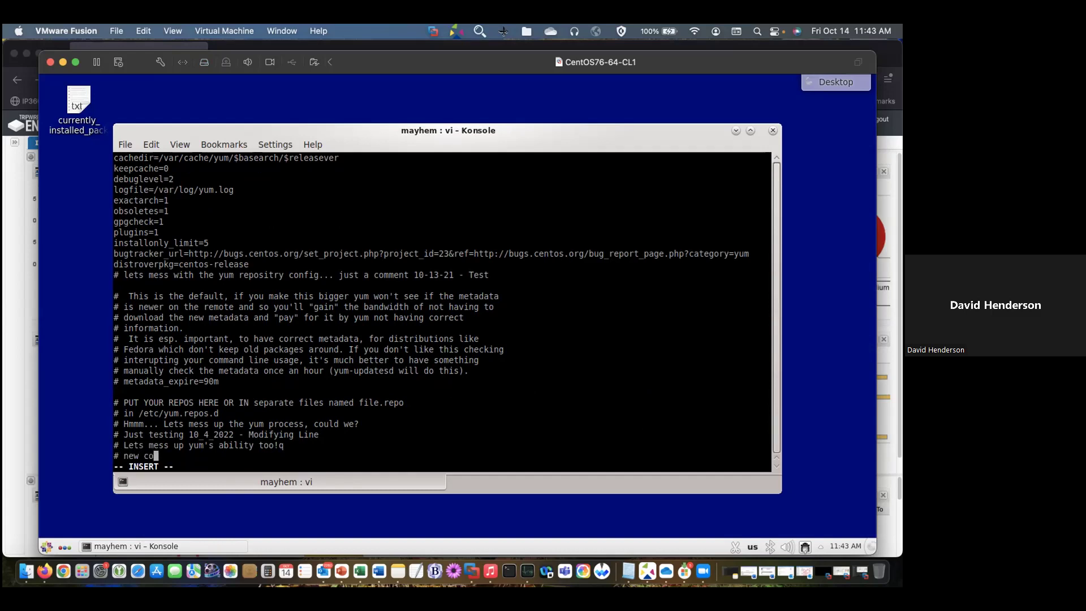
key(BackSpace)
key(BackSpace)
key(BackSpace)
text(ent!:wq!)
key(Return)
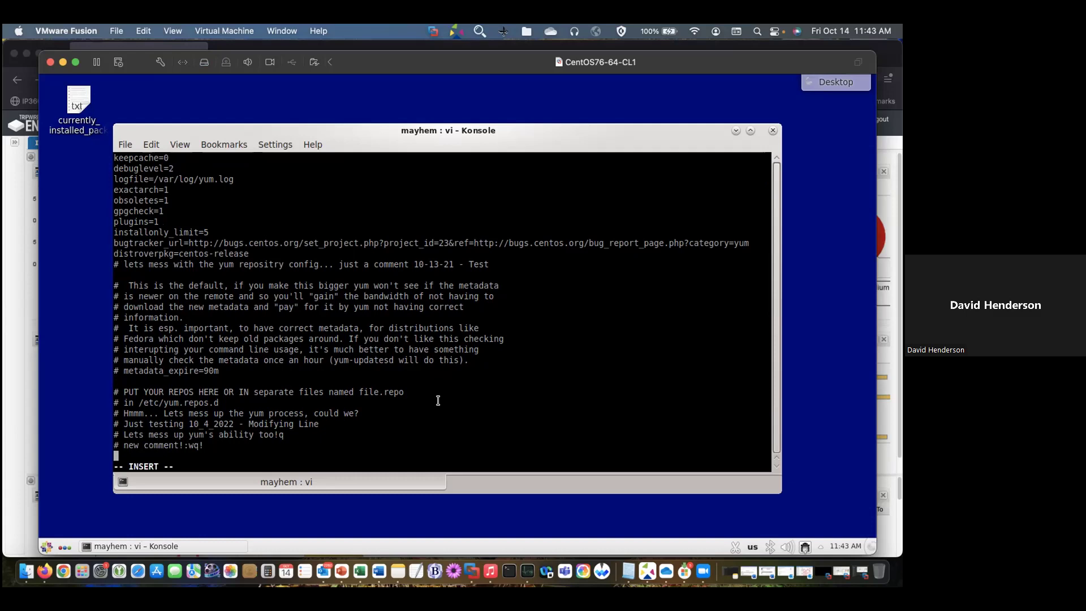
key(Escape)
text(:wq!)
key(Return)
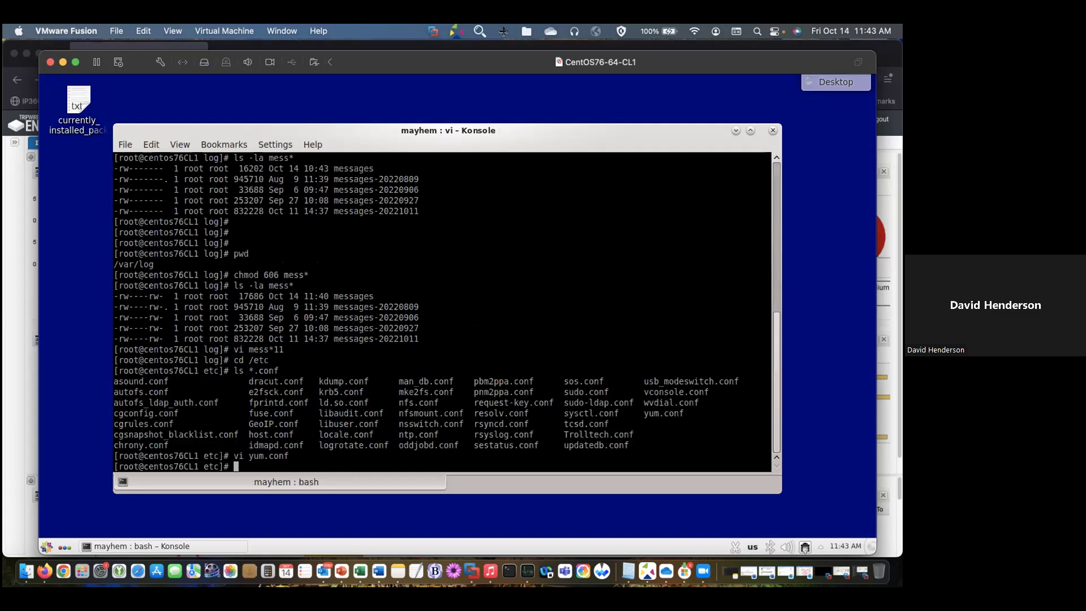
Switch to the Tripwire Enterprise console in Firefox and view the Critical Risk Severity list in the Changes By Severity - All Time report
click(63, 61)
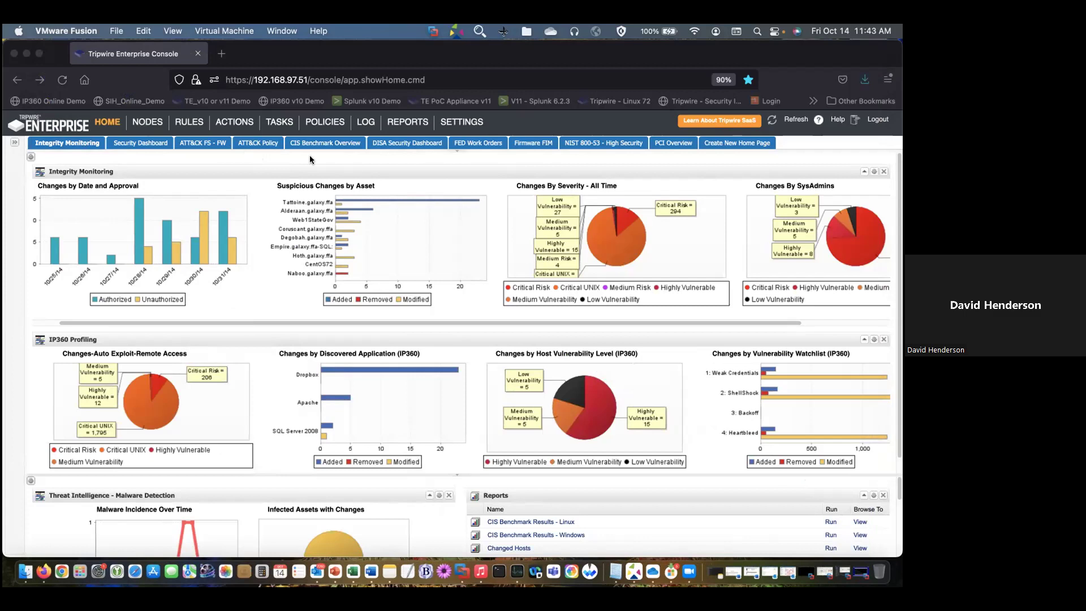
click(638, 250)
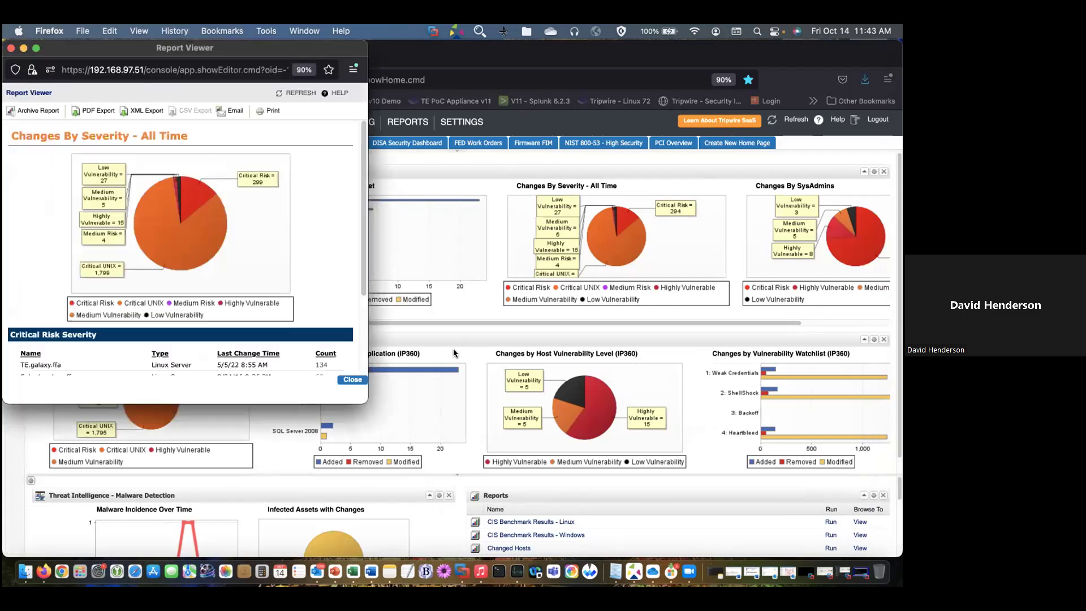
drag(367, 403, 544, 463)
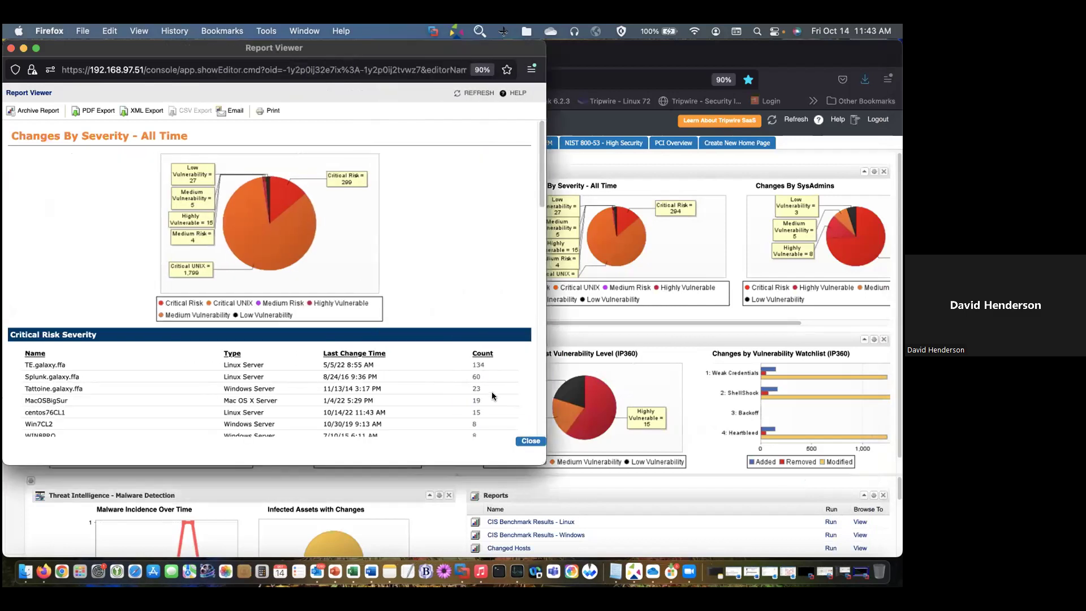
scroll(491, 391, down, 3)
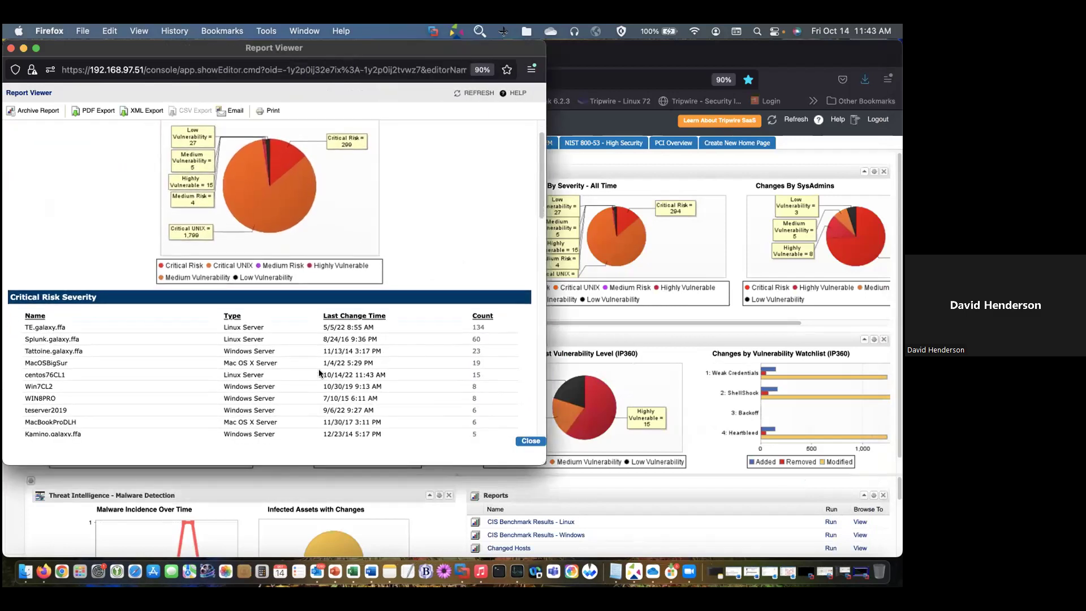
scroll(86, 375, down, 3)
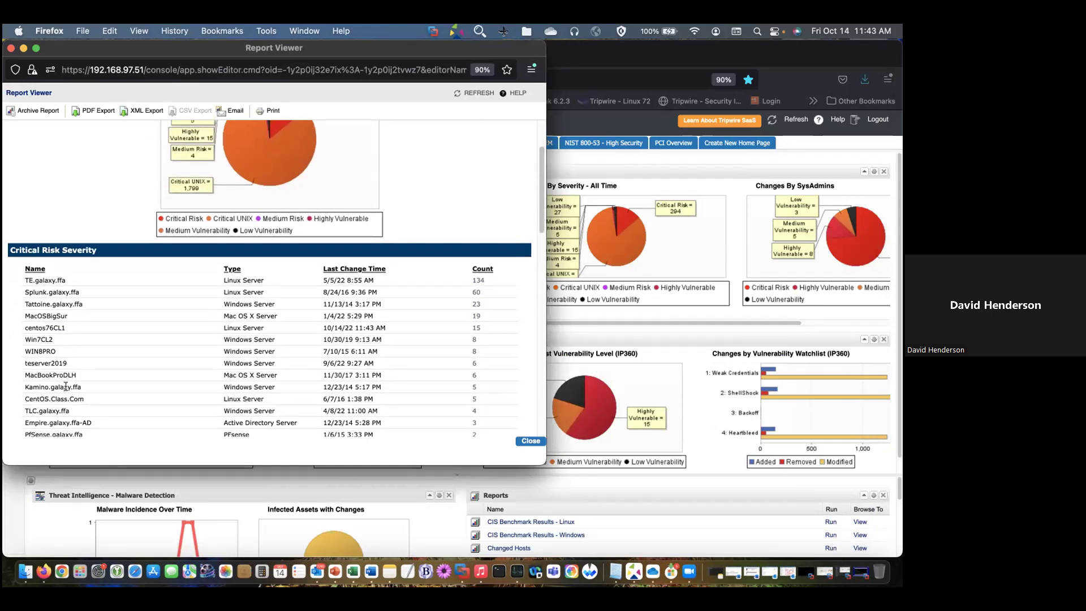
scroll(66, 329, down, 1)
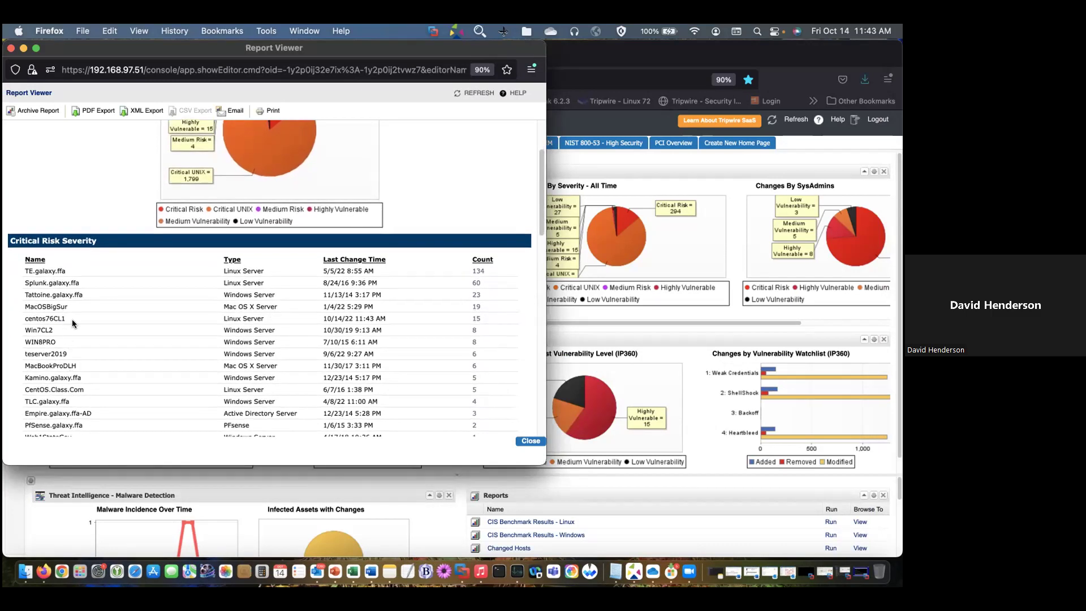
Open the Changed Elements report for the critical risk changes of centos76CL1, enlarge it and show it in Elements View
click(474, 318)
click(571, 432)
drag(453, 432, 717, 421)
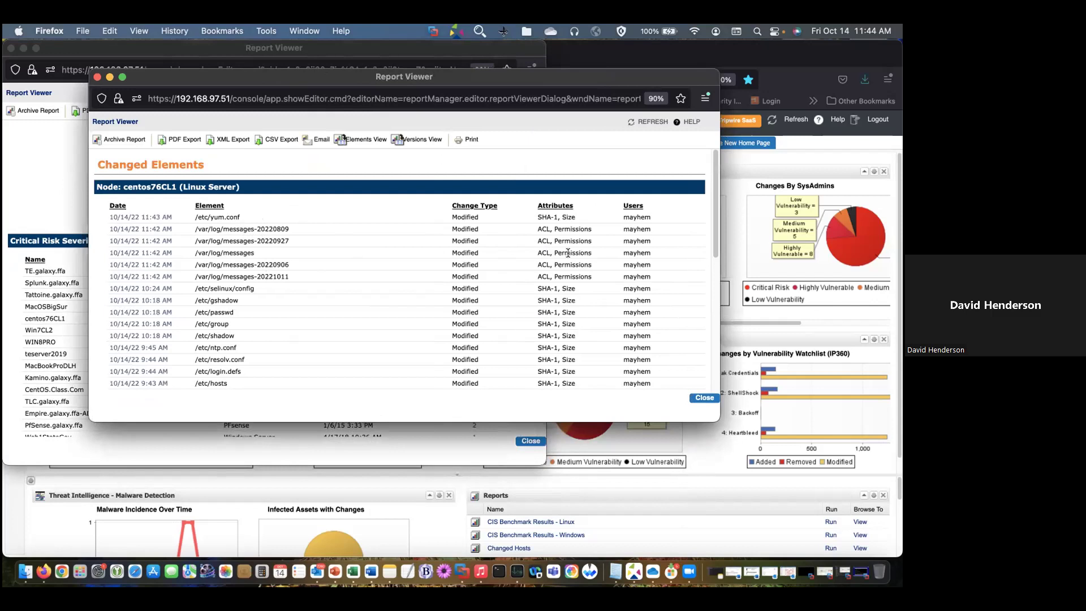
click(364, 141)
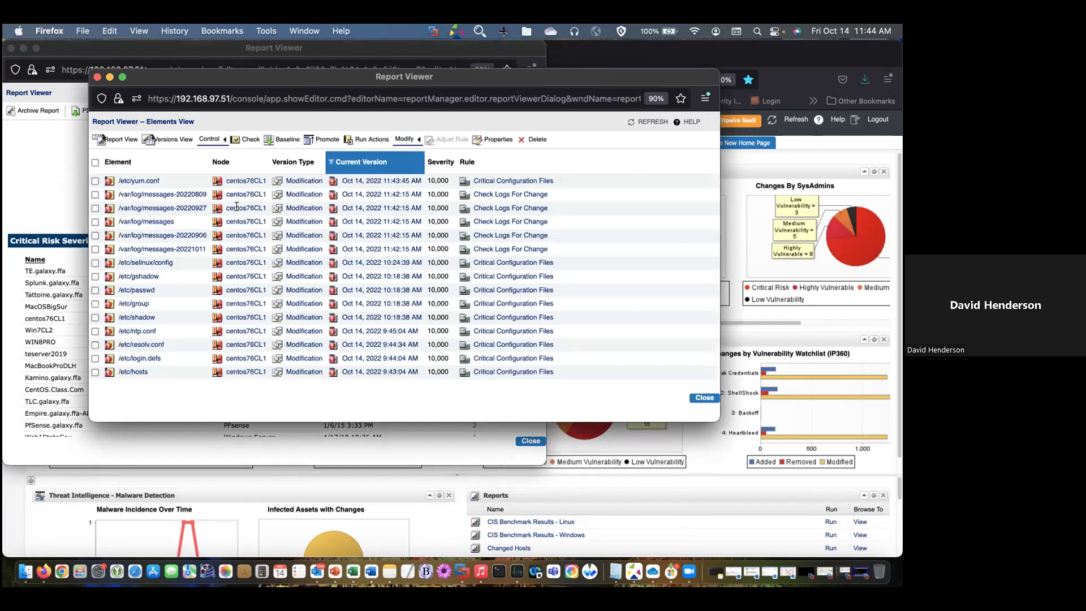
Inspect the attribute differences of /var/log/messages and the attribute and content differences of /etc/yum.conf, then close the report windows
click(299, 221)
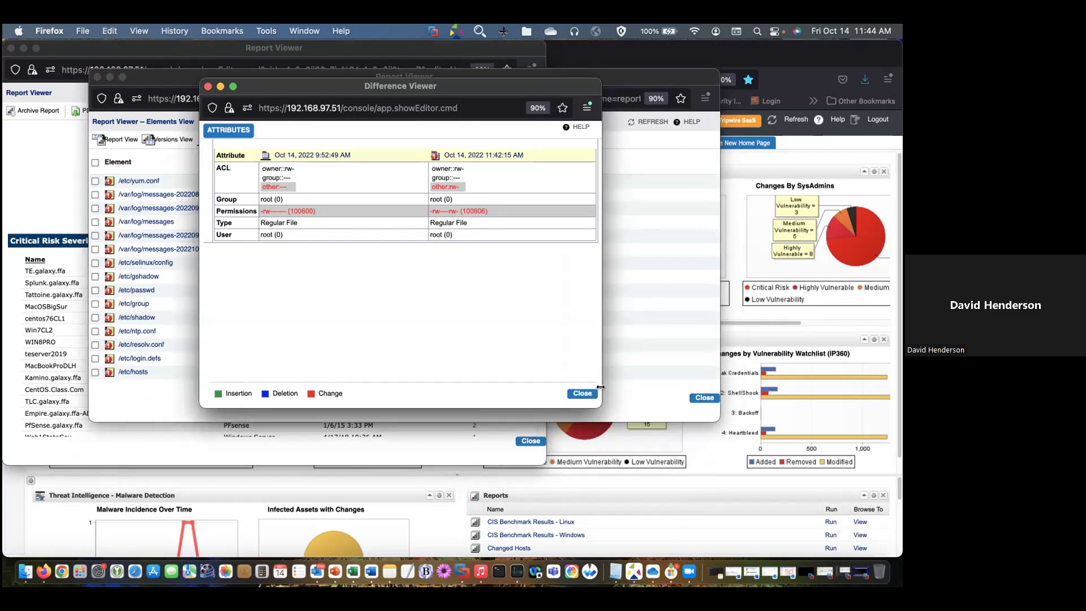
click(583, 393)
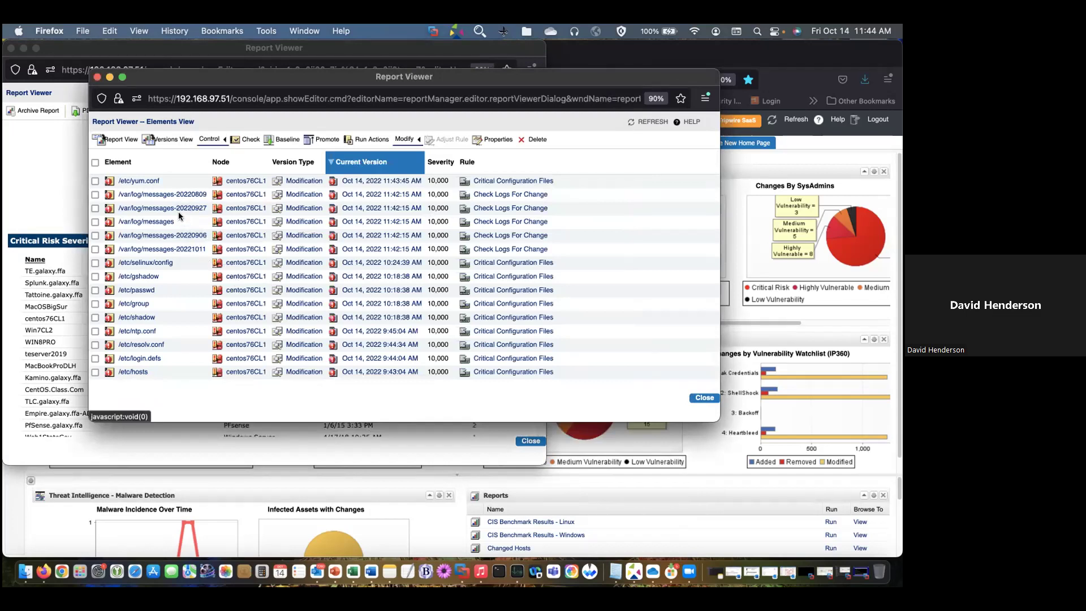
click(291, 181)
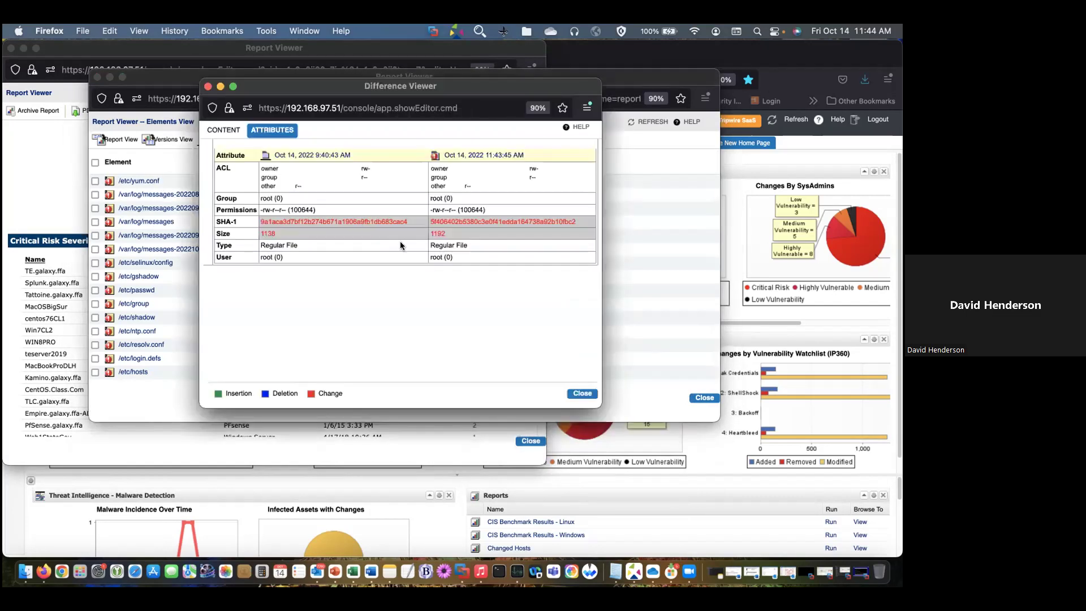
click(225, 130)
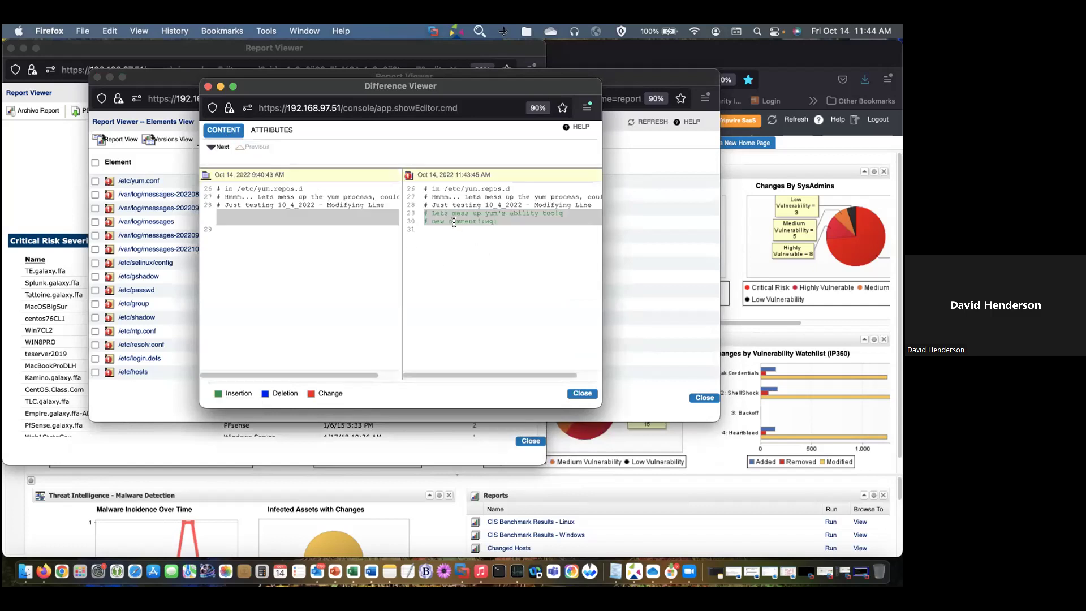
triple_click(446, 220)
click(577, 393)
click(703, 398)
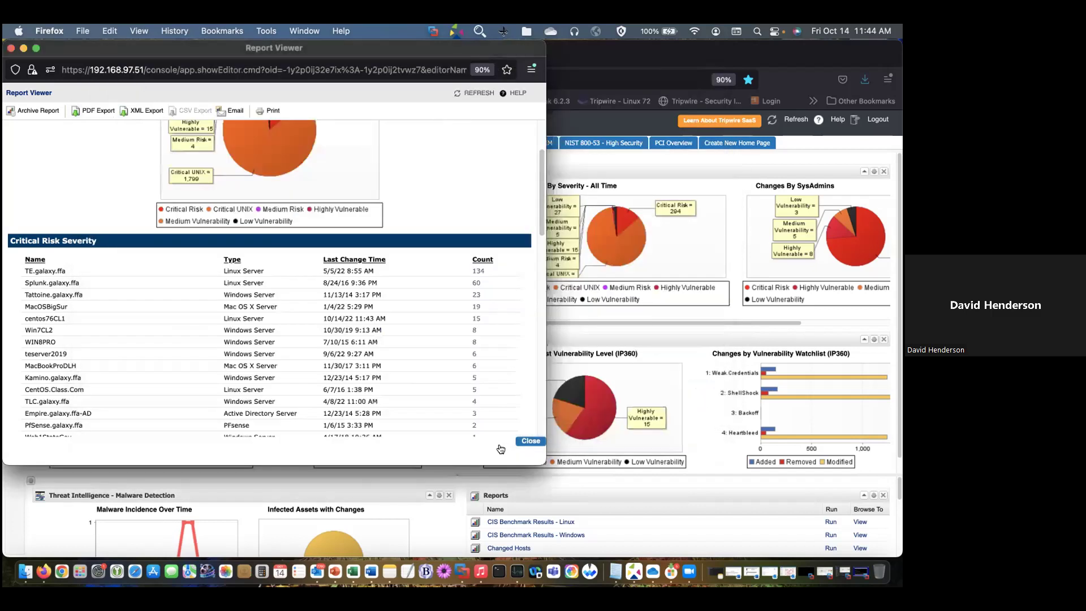
click(531, 440)
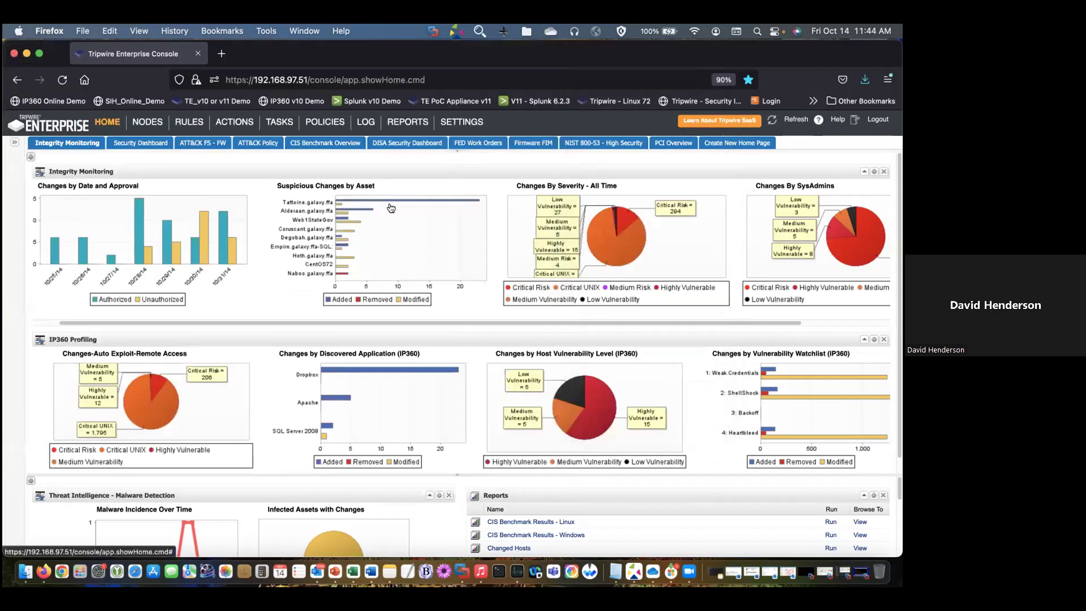
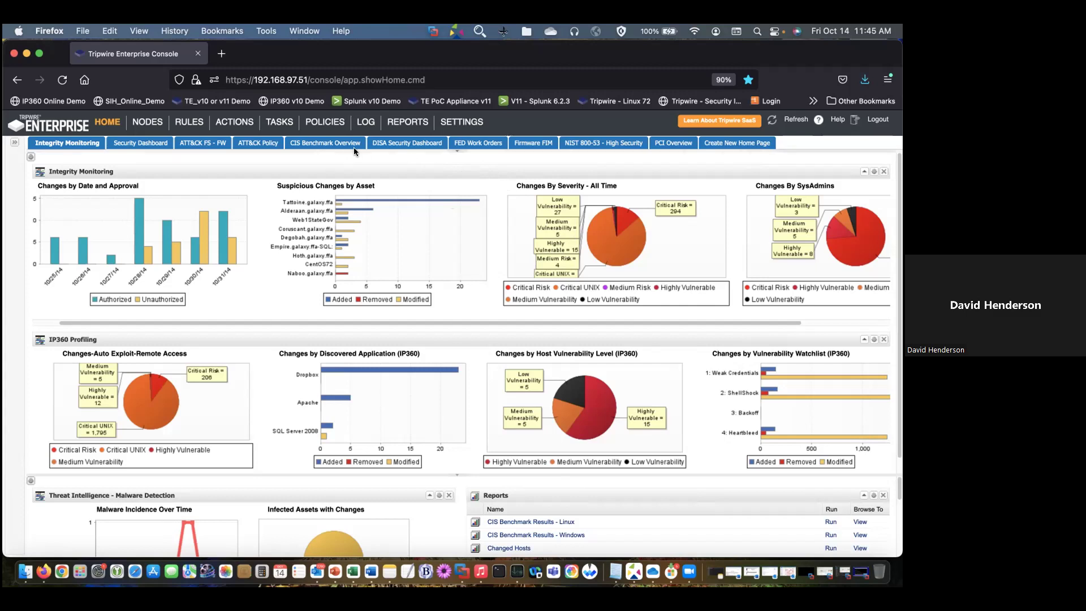
Show the NIST 800-53 - High Security dashboard and open the Linux High Security Test Results report in an enlarged window
click(613, 144)
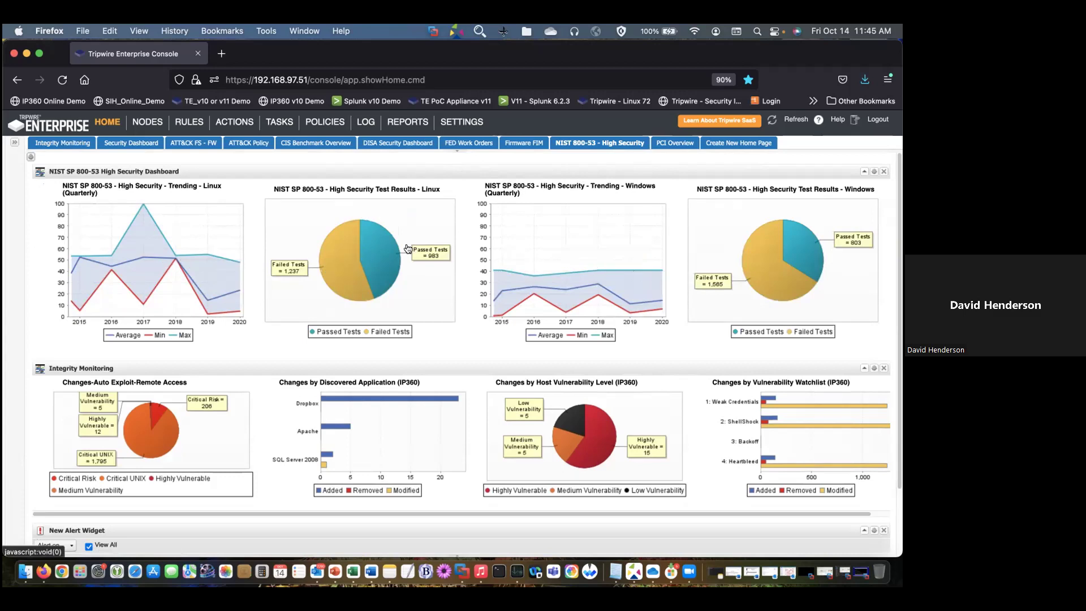
click(379, 255)
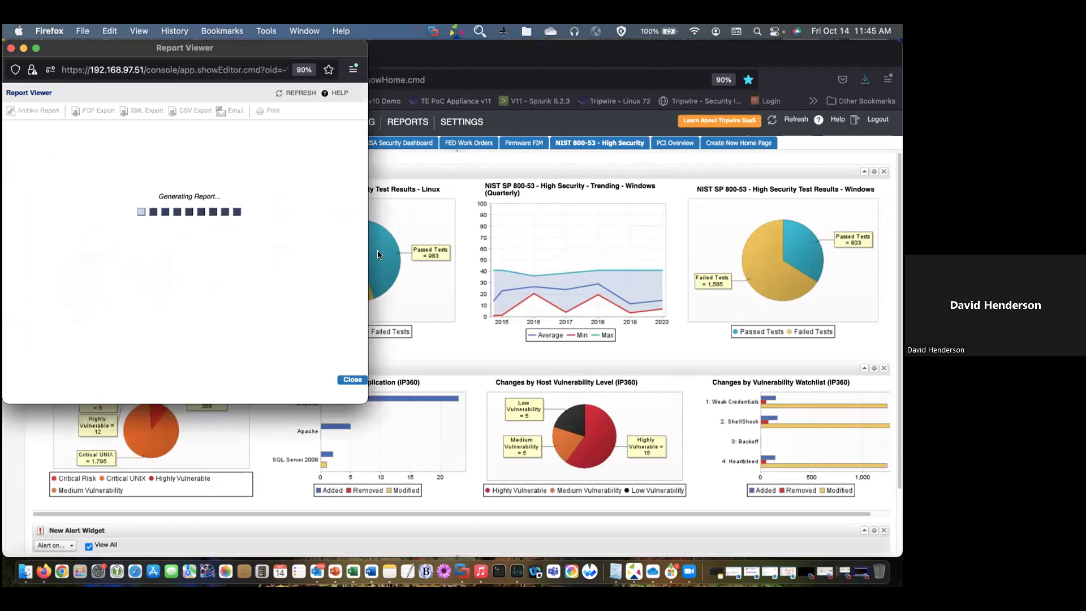
drag(367, 399, 569, 476)
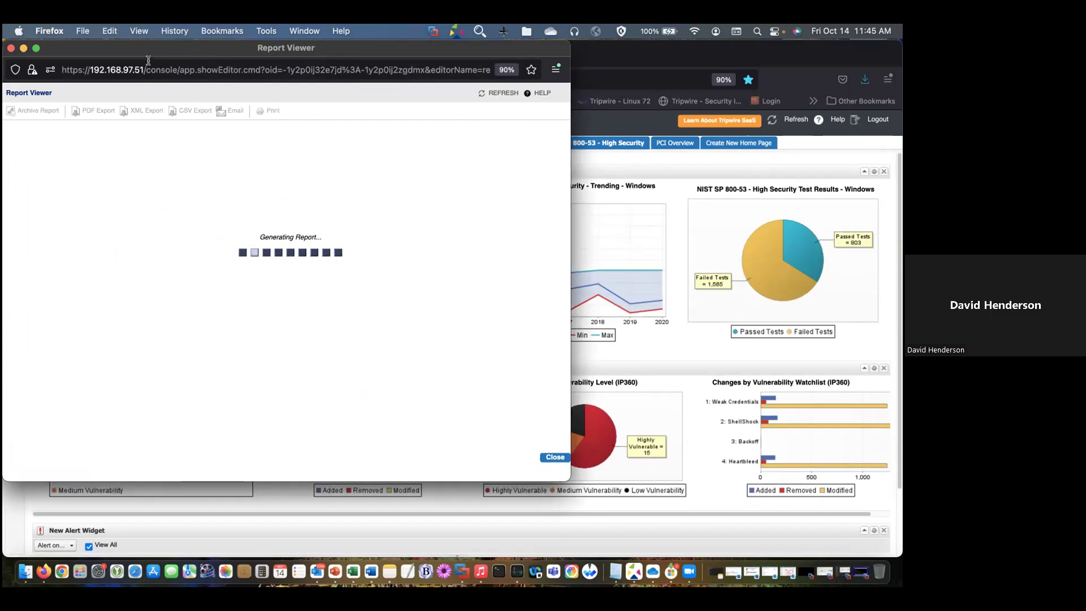
drag(150, 62, 207, 91)
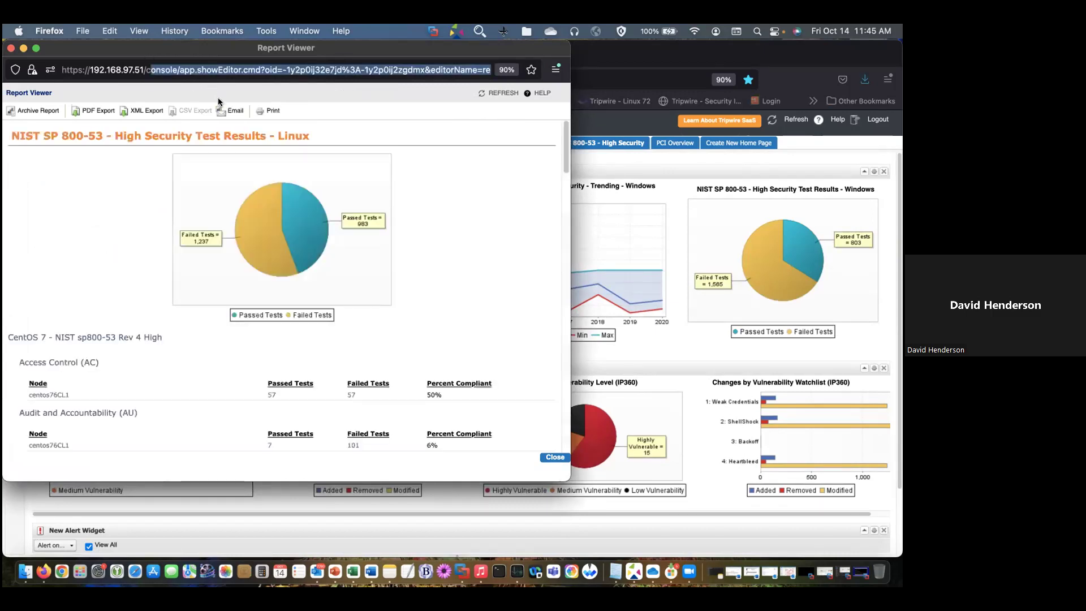
Examine the pass and fail results by control family for CentOS 7 and RHEL 6 in the Linux report
scroll(78, 264, down, 1)
scroll(79, 265, up, 1)
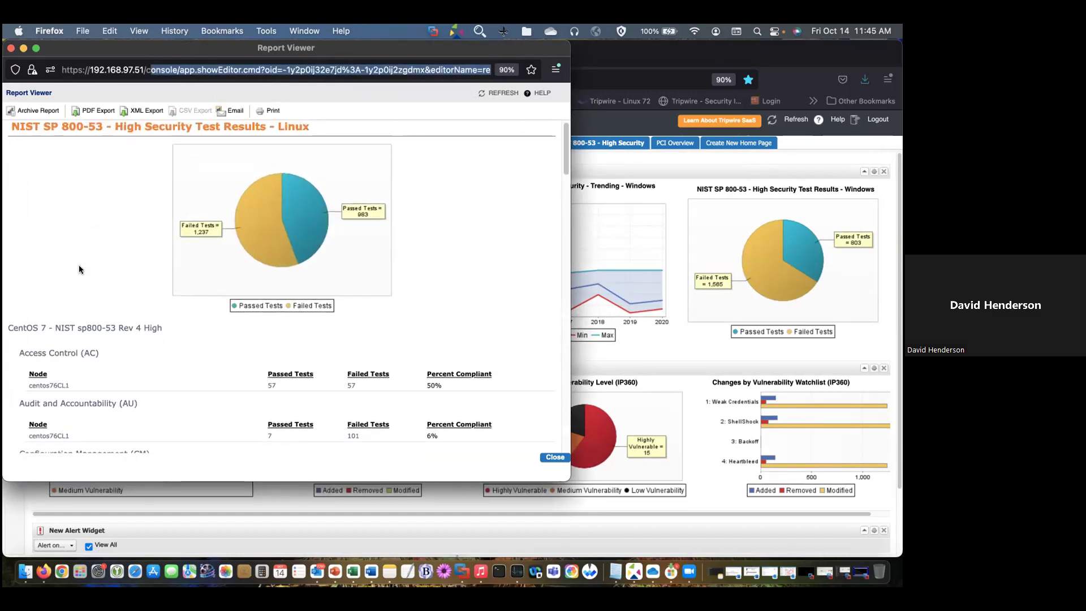
scroll(67, 336, down, 8)
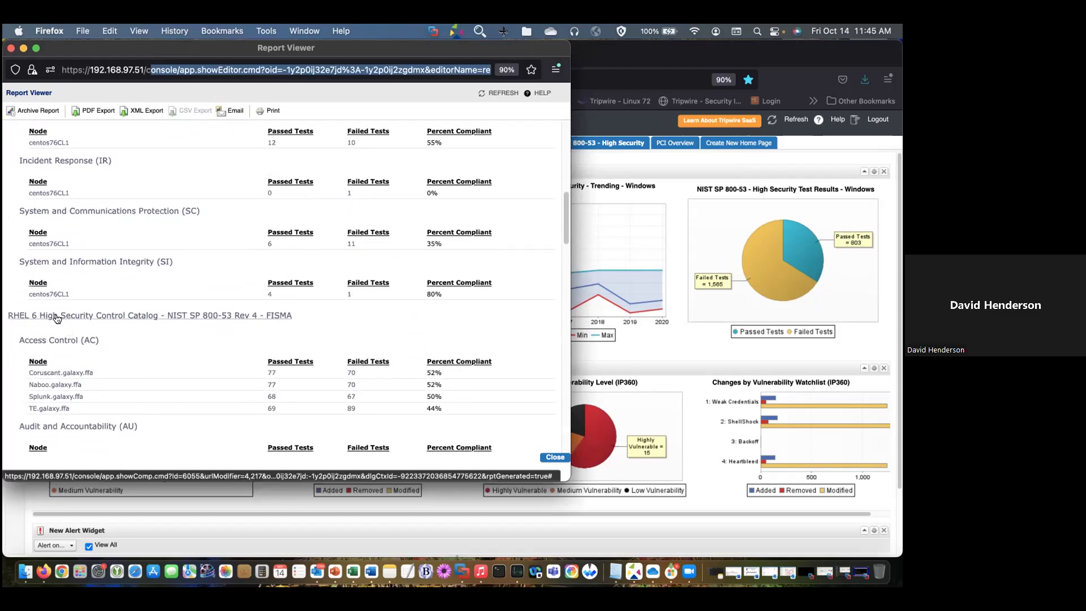
scroll(61, 340, up, 5)
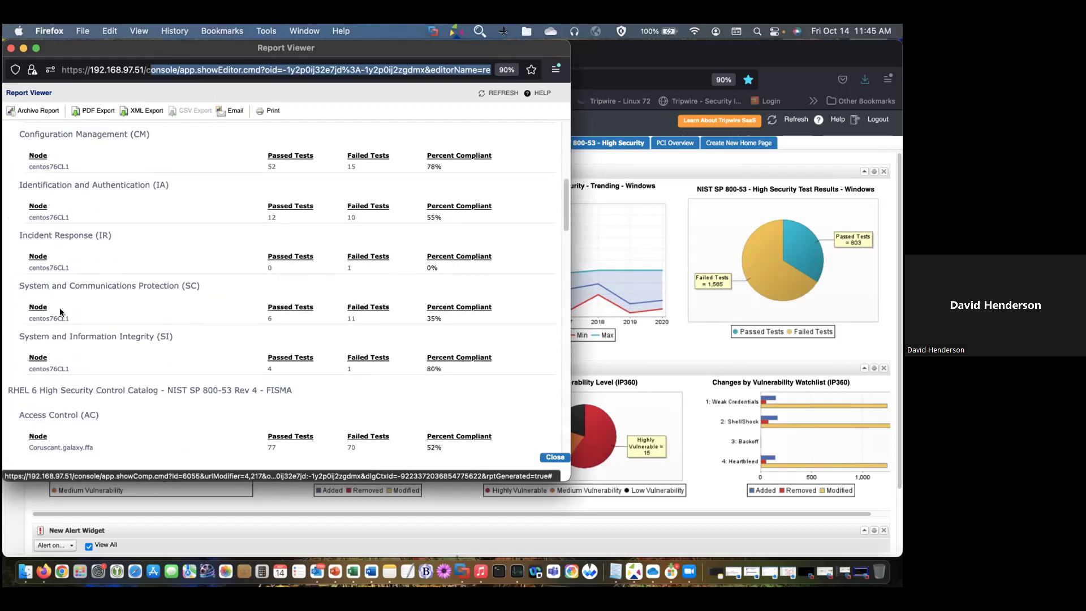
scroll(90, 297, down, 10)
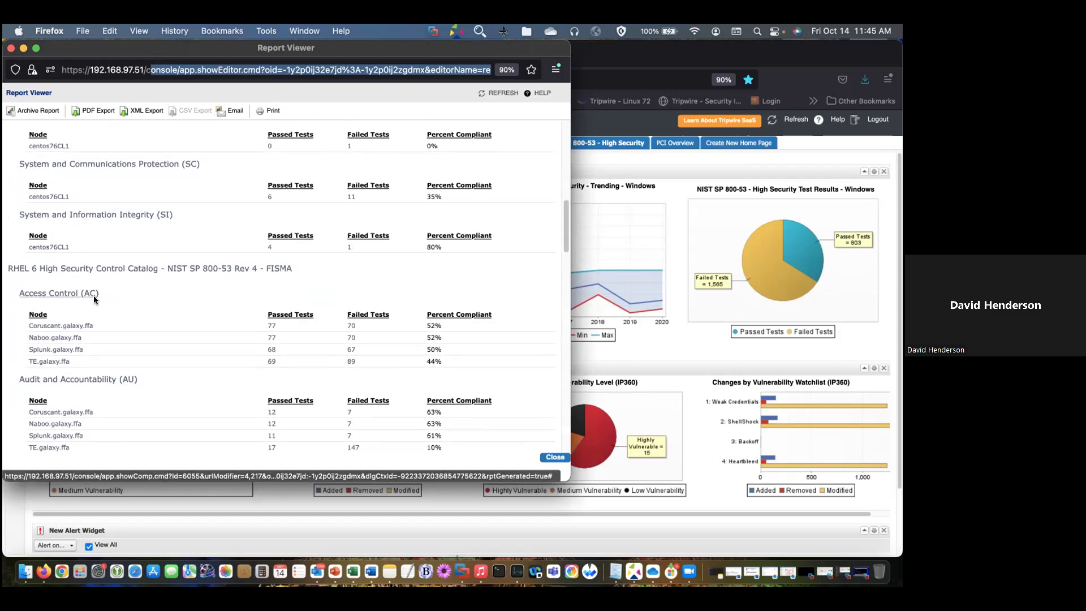
scroll(94, 294, up, 15)
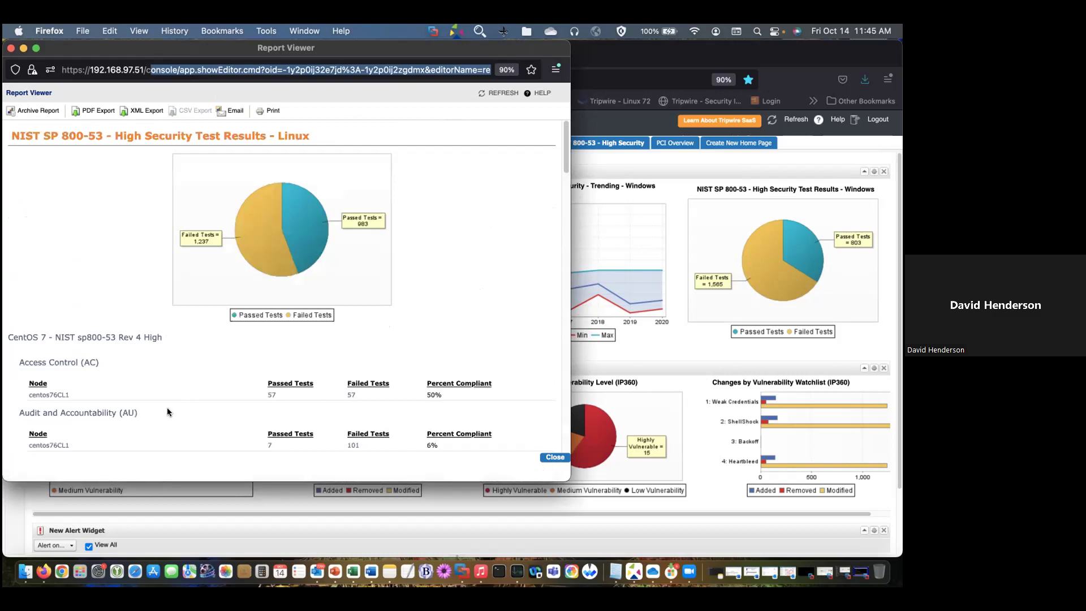
scroll(168, 402, down, 2)
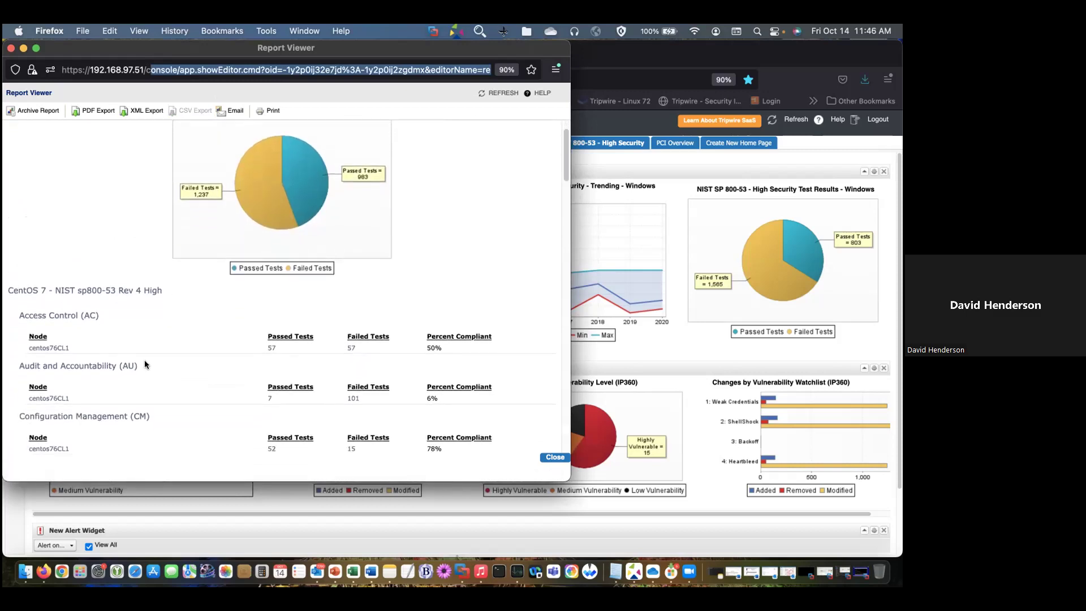
scroll(114, 312, down, 1)
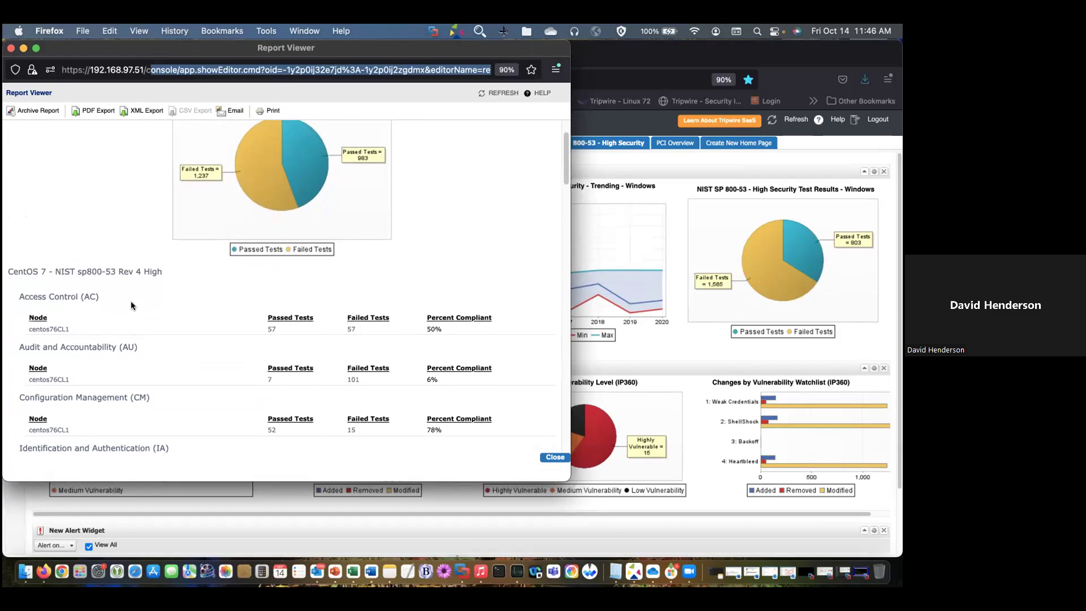
scroll(130, 297, down, 3)
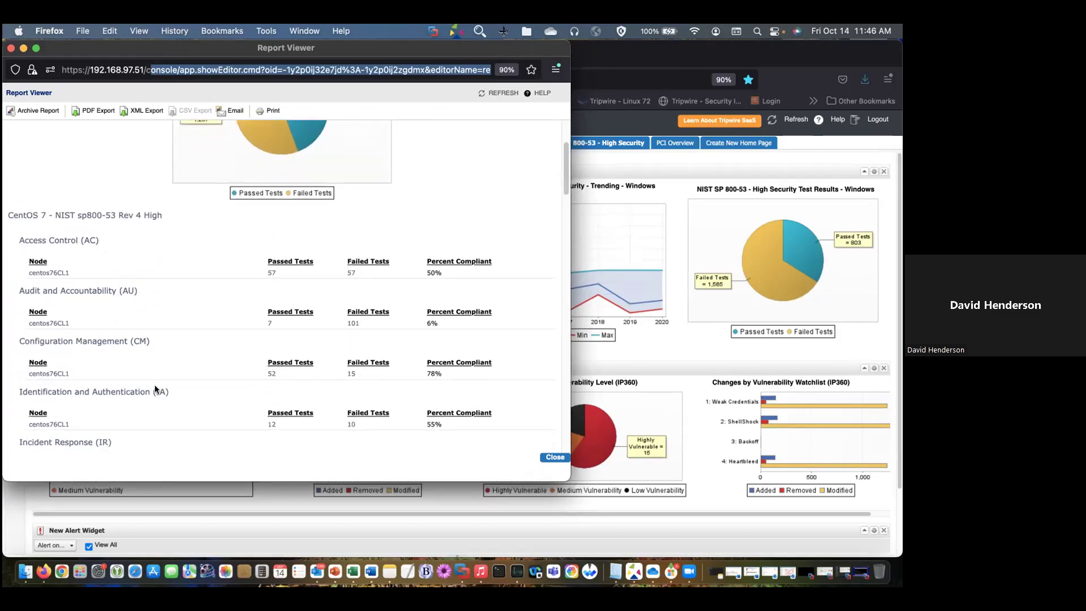
scroll(154, 390, down, 2)
scroll(151, 390, down, 2)
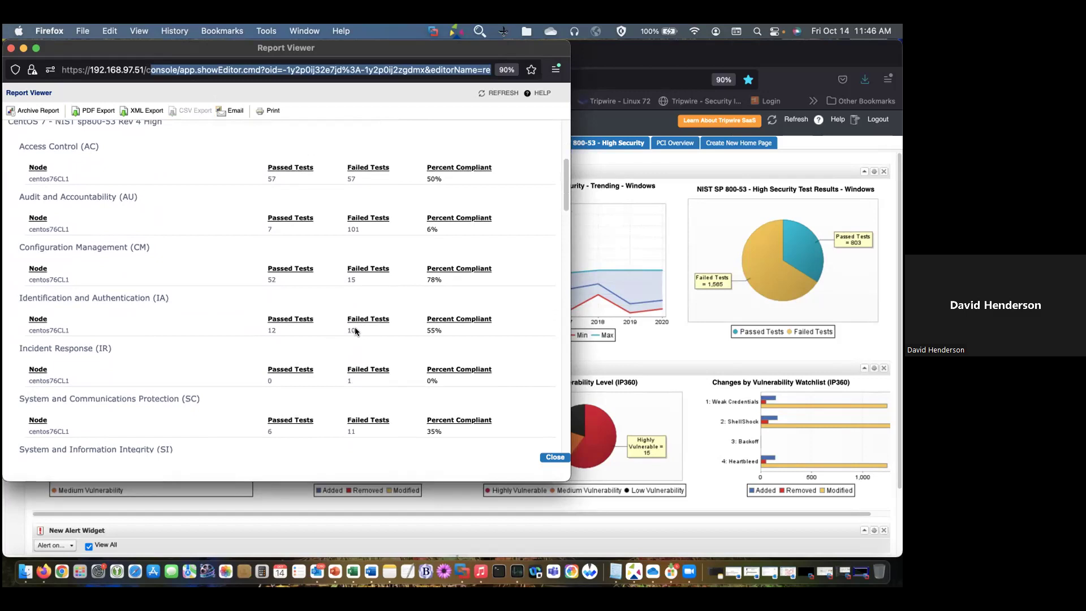
Open the detailed results of the failed Identification and Authentication (IA) tests for centos76CL1 and enlarge the window
double_click(431, 329)
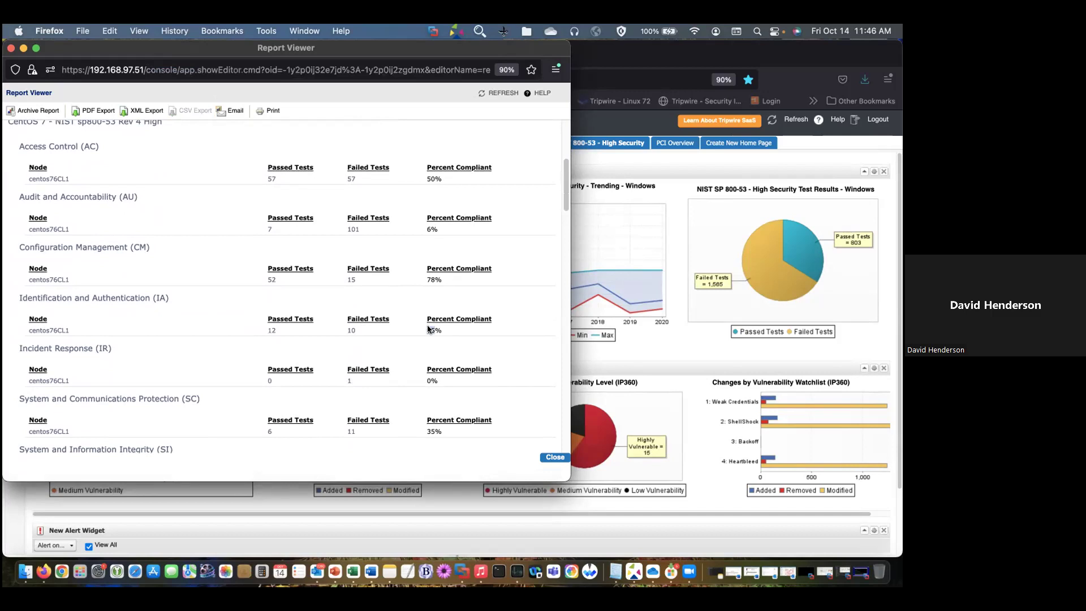
click(348, 327)
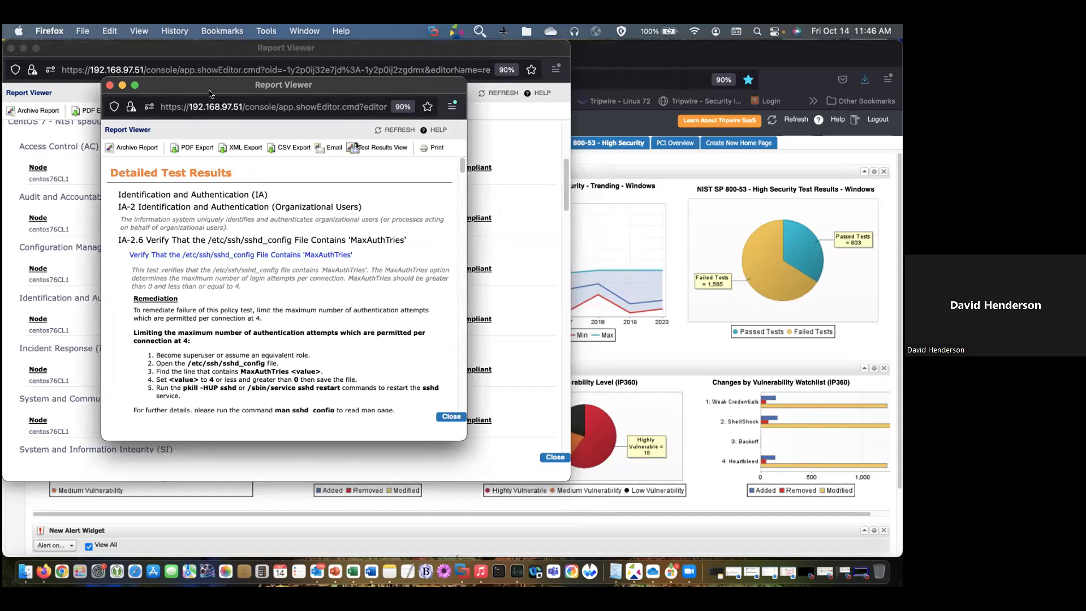
drag(468, 440, 687, 508)
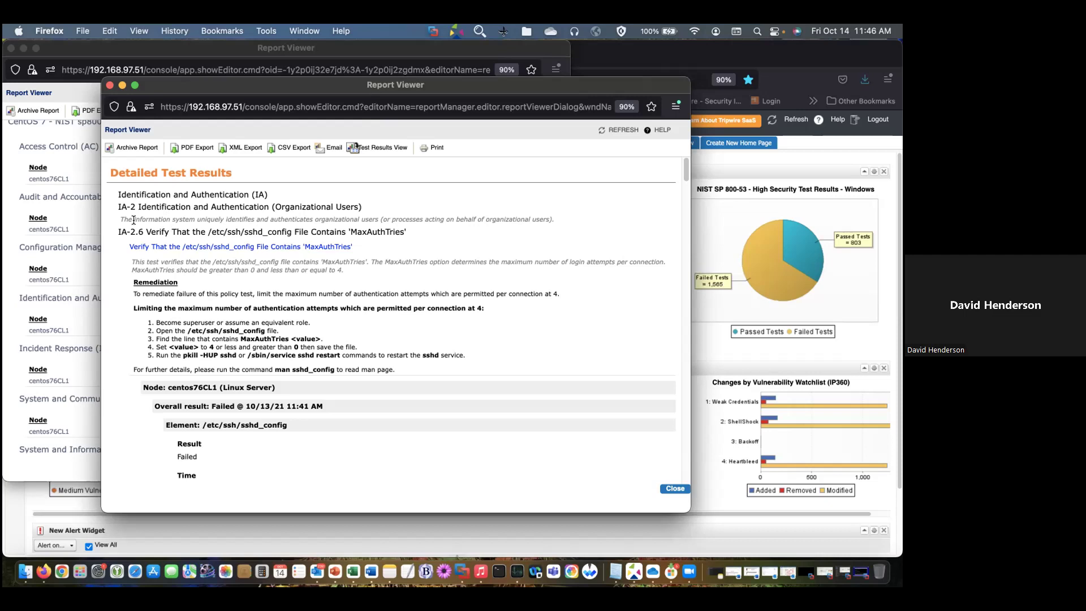
Examine the IA-2.6 MaxAuthTries test's description, remediation steps and actual result for /etc/ssh/sshd_config on centos76CL1
drag(130, 246, 356, 236)
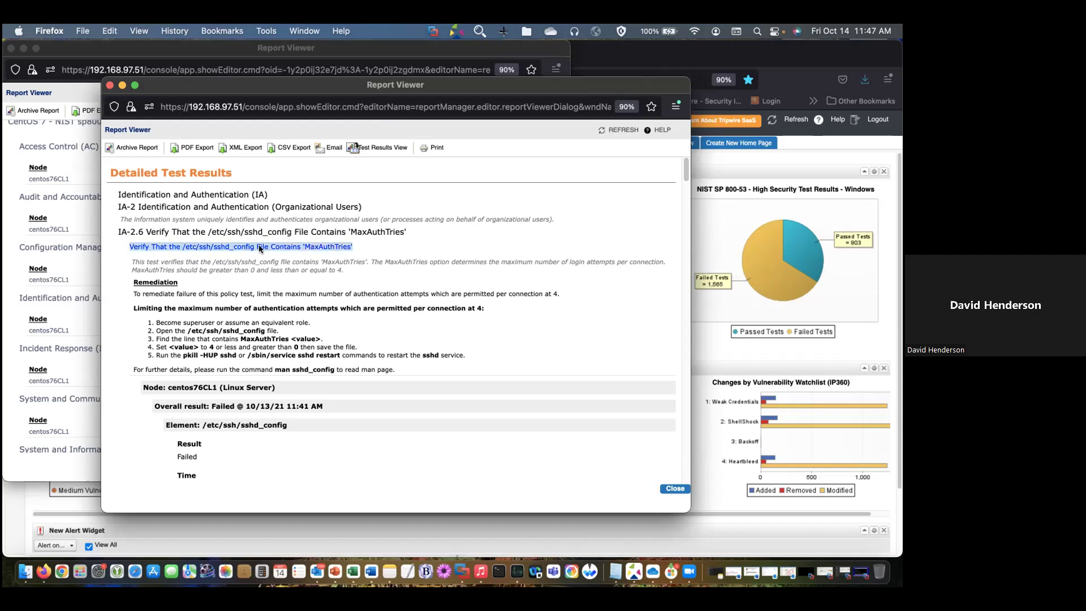
drag(134, 261, 351, 270)
scroll(351, 276, down, 2)
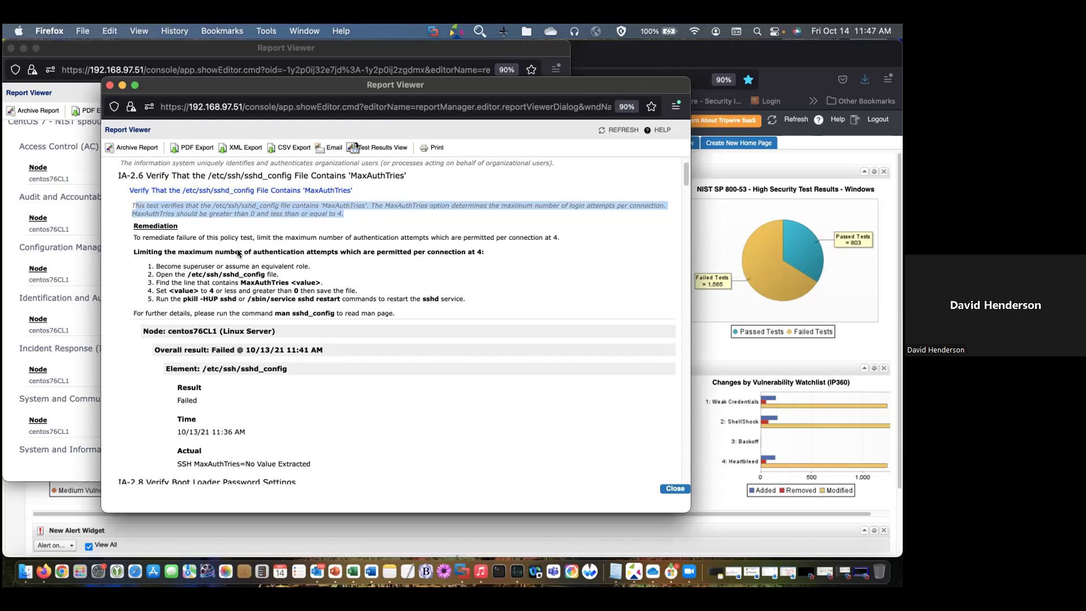
drag(133, 225, 460, 294)
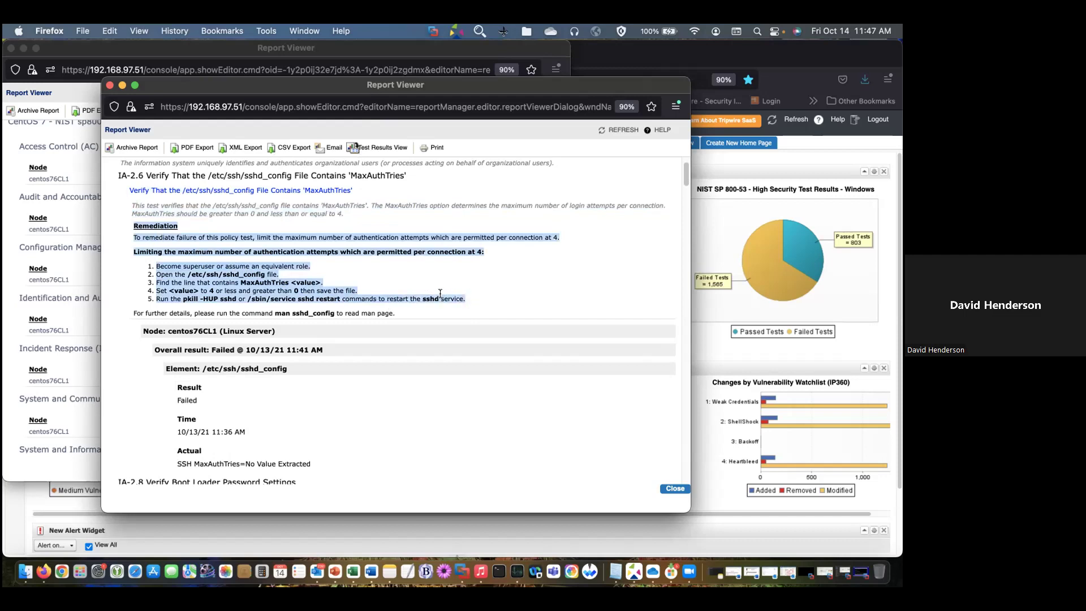
click(395, 262)
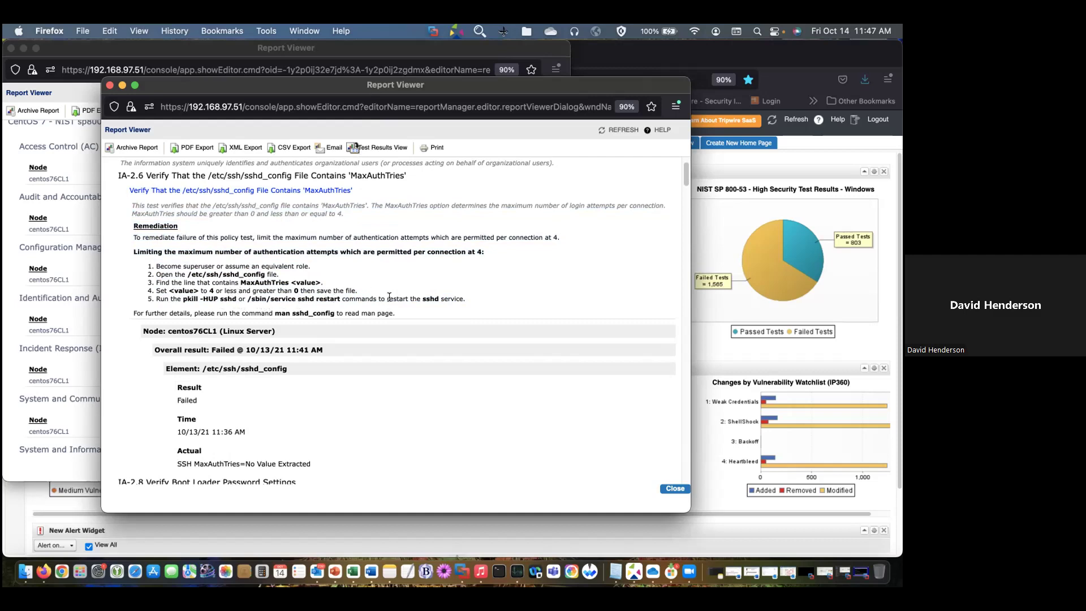
scroll(238, 328, down, 2)
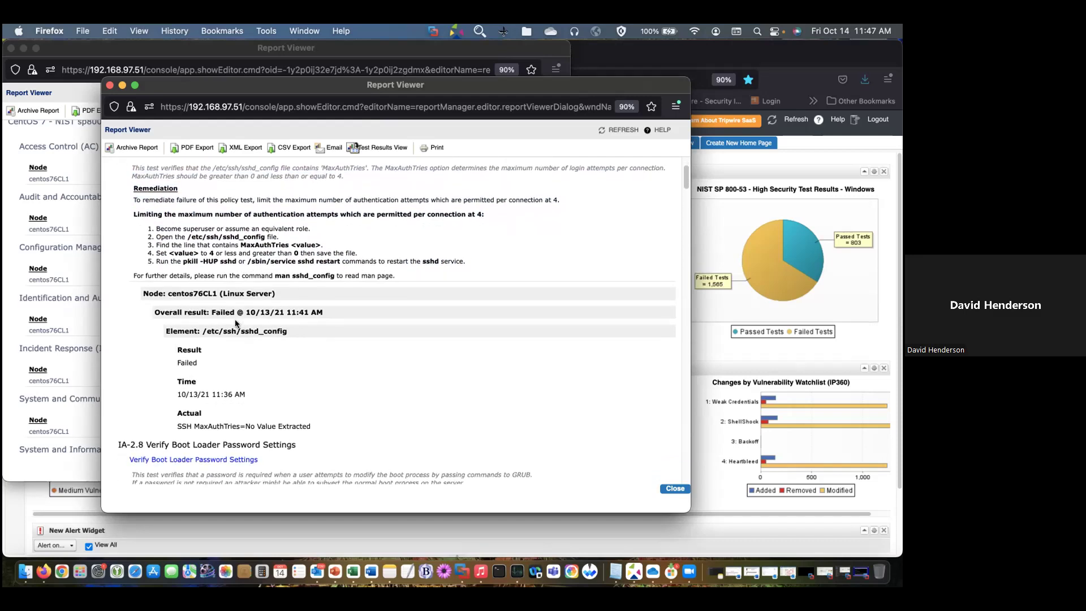
scroll(207, 263, down, 1)
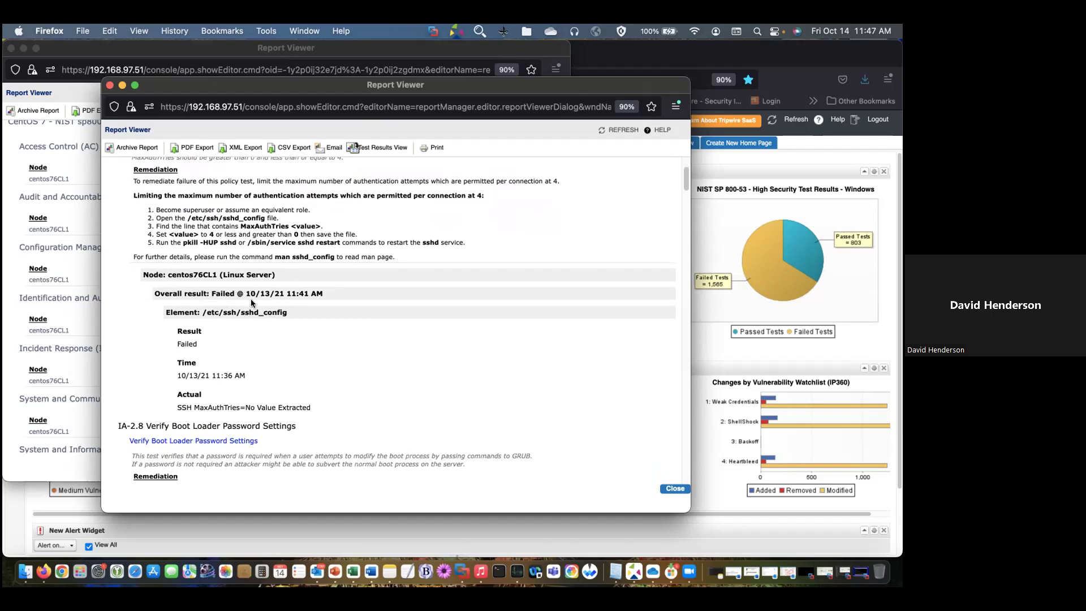
scroll(248, 339, down, 1)
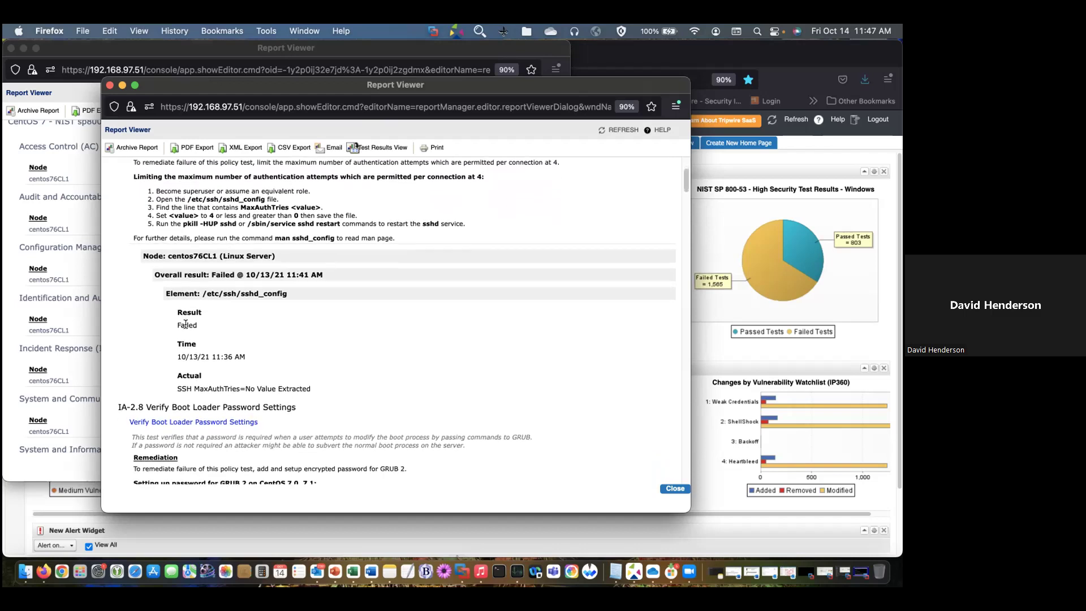
drag(179, 387, 249, 384)
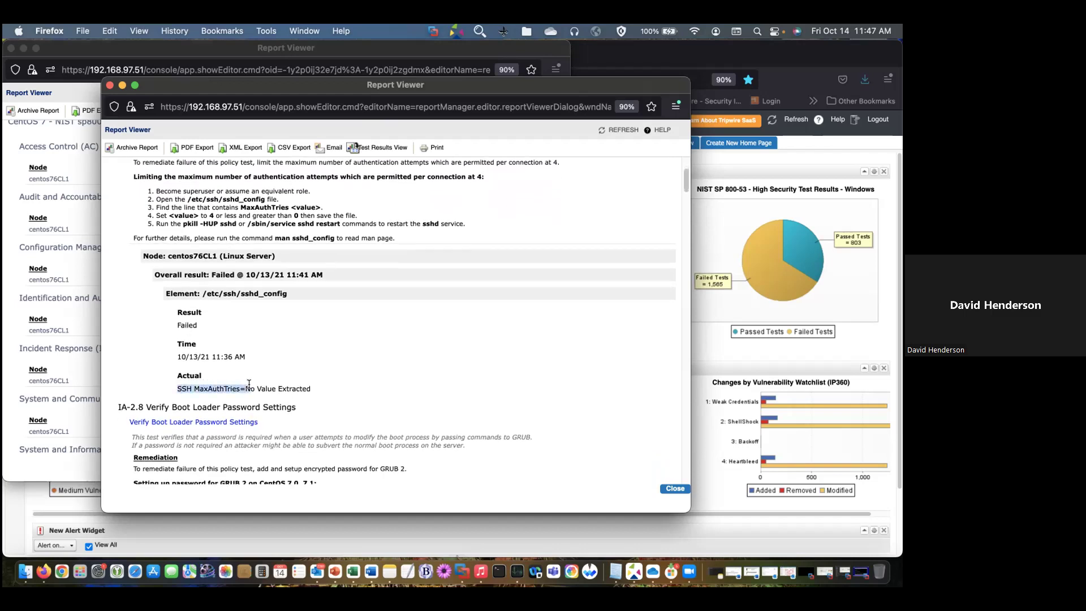
click(307, 385)
scroll(279, 322, up, 1)
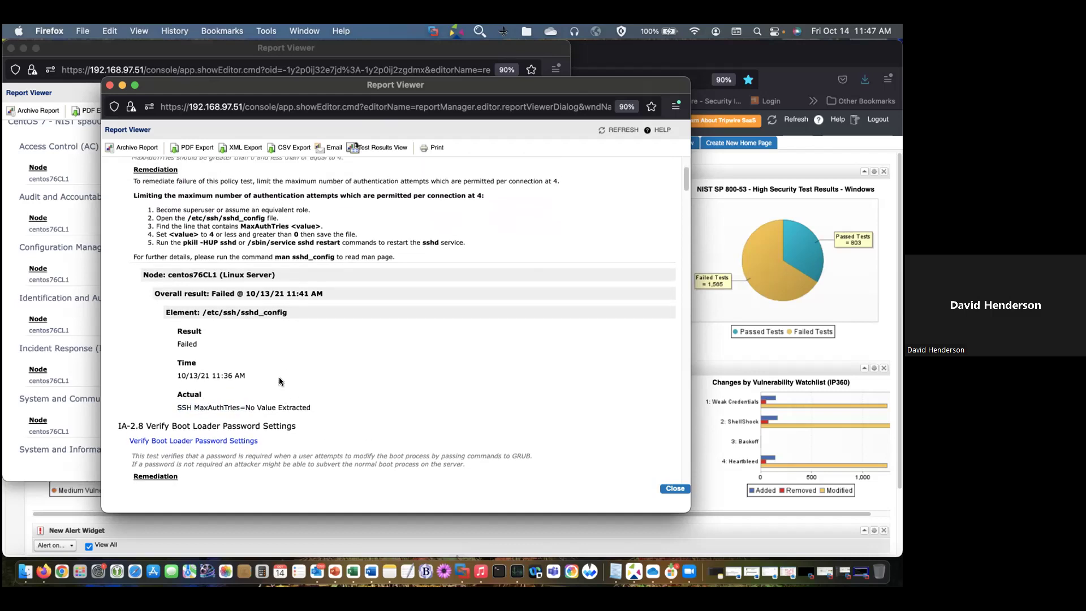
Review the failed boot loader password test IA-2.8 and the IA-5(1) tests on password length, character types and reuse
scroll(279, 376, down, 2)
scroll(274, 356, down, 2)
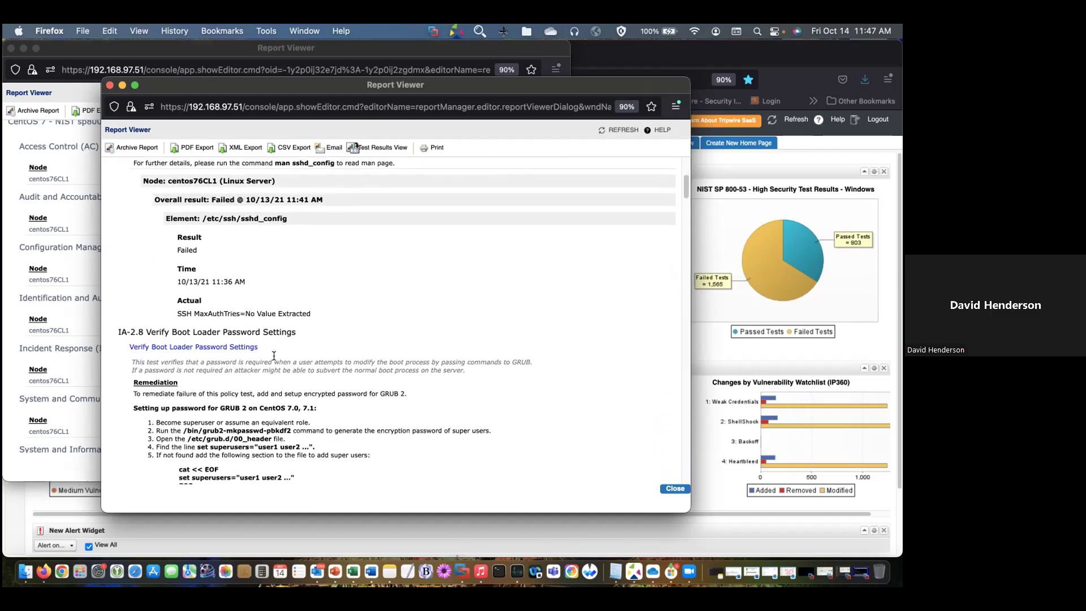
scroll(284, 327, down, 2)
scroll(281, 362, down, 2)
scroll(279, 370, down, 7)
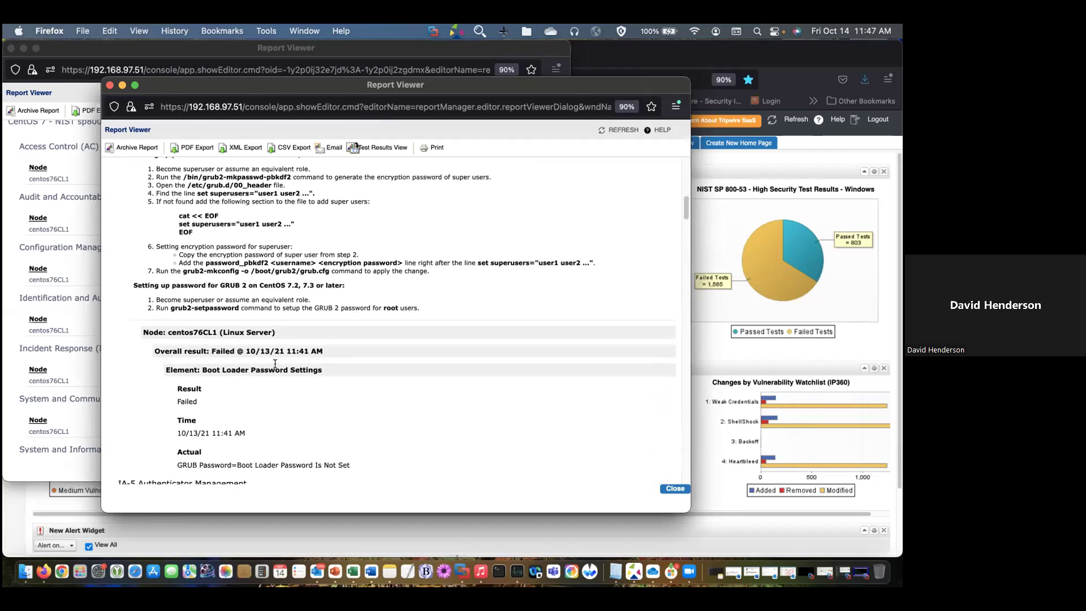
scroll(286, 330, down, 12)
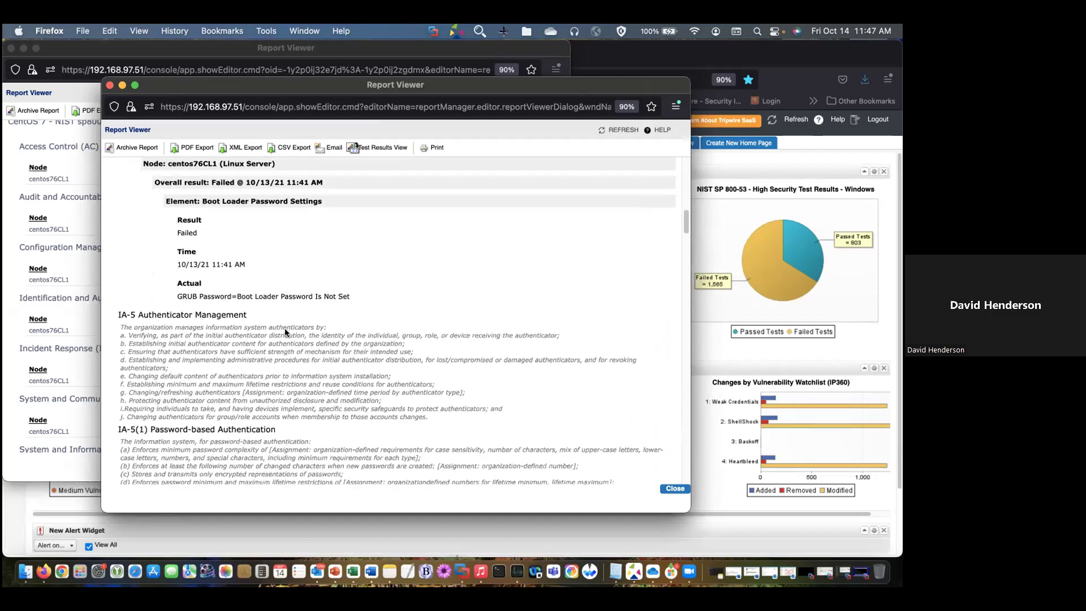
scroll(284, 328, down, 18)
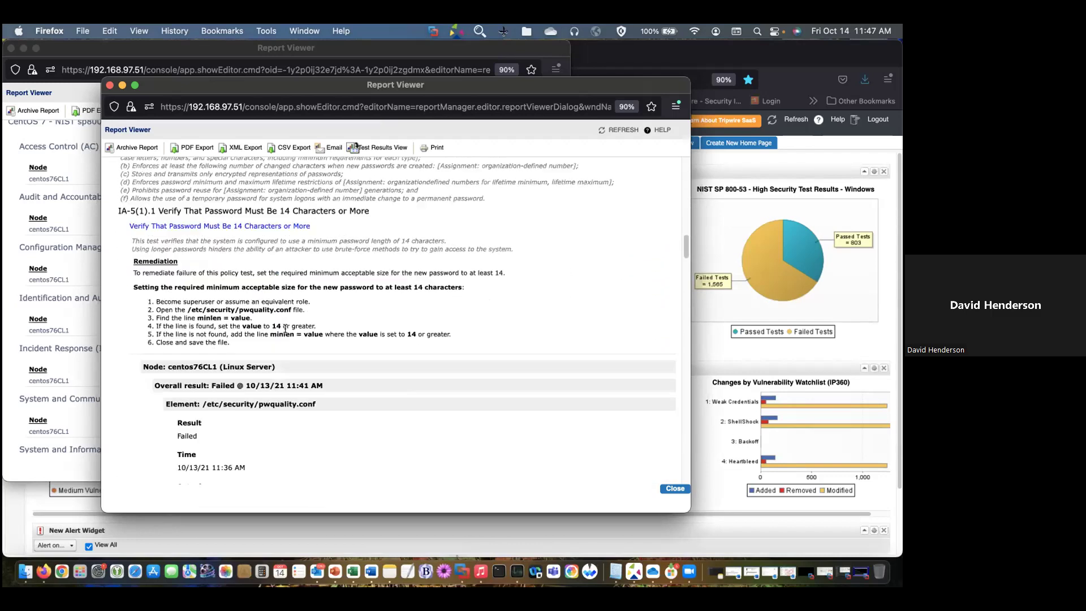
scroll(284, 331, down, 2)
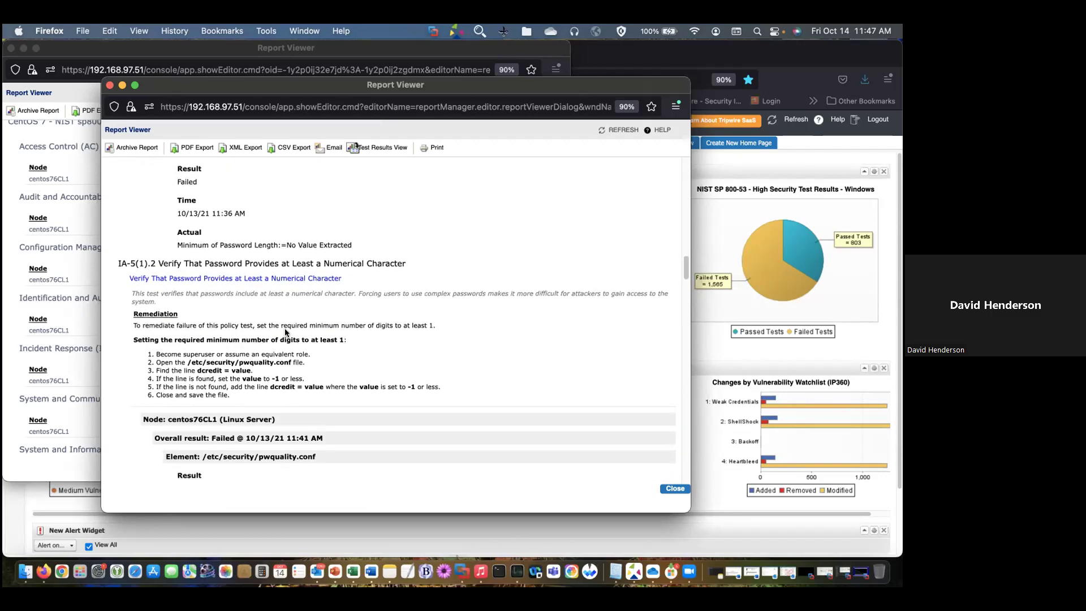
scroll(285, 332, down, 20)
scroll(285, 328, down, 13)
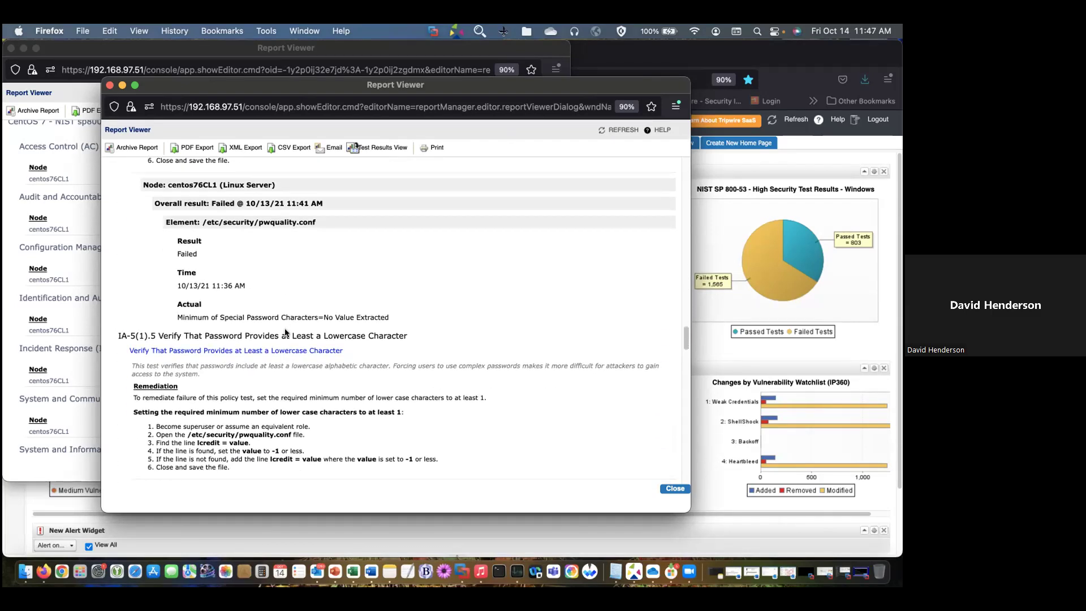
scroll(285, 331, down, 18)
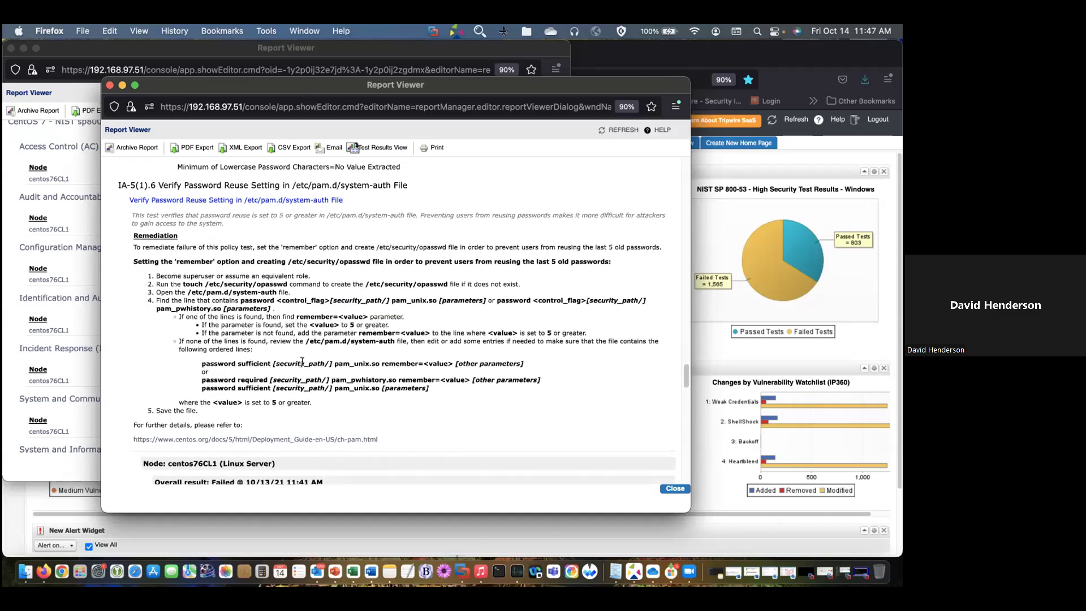
scroll(317, 373, down, 10)
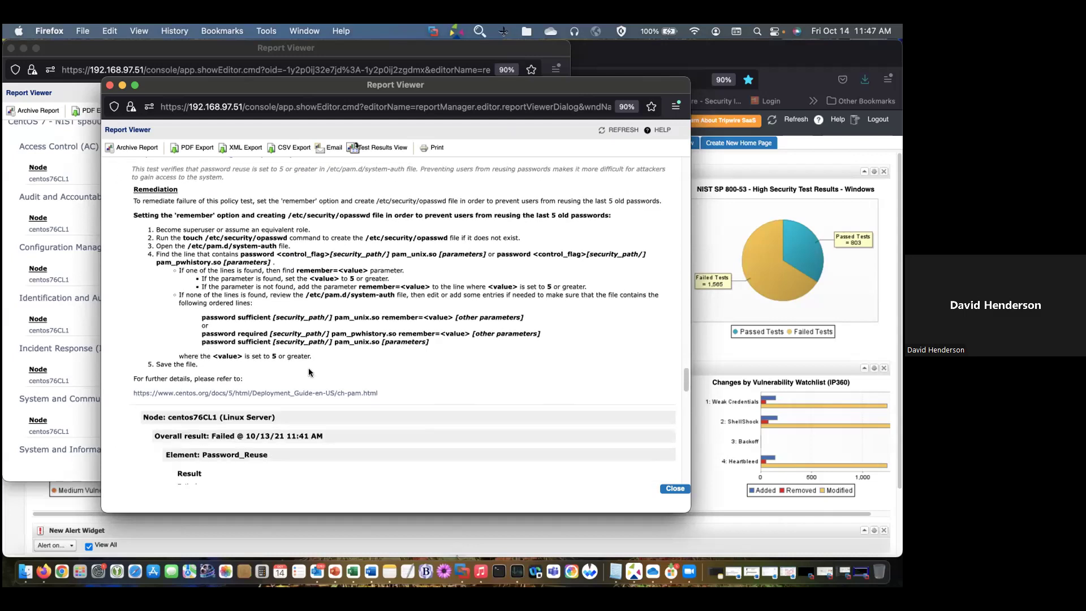
scroll(307, 367, down, 10)
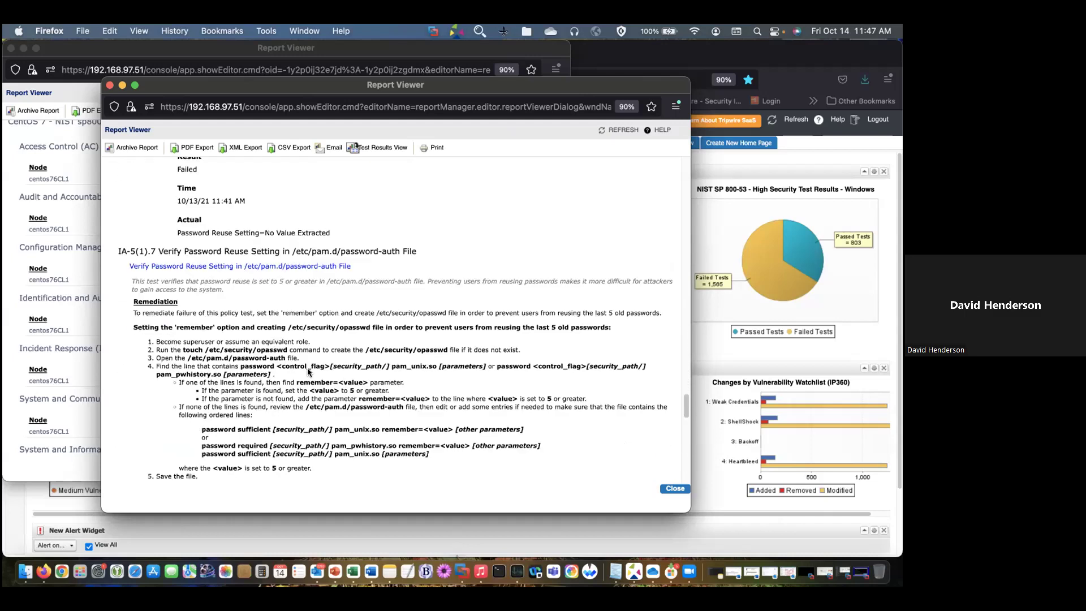
scroll(307, 367, down, 5)
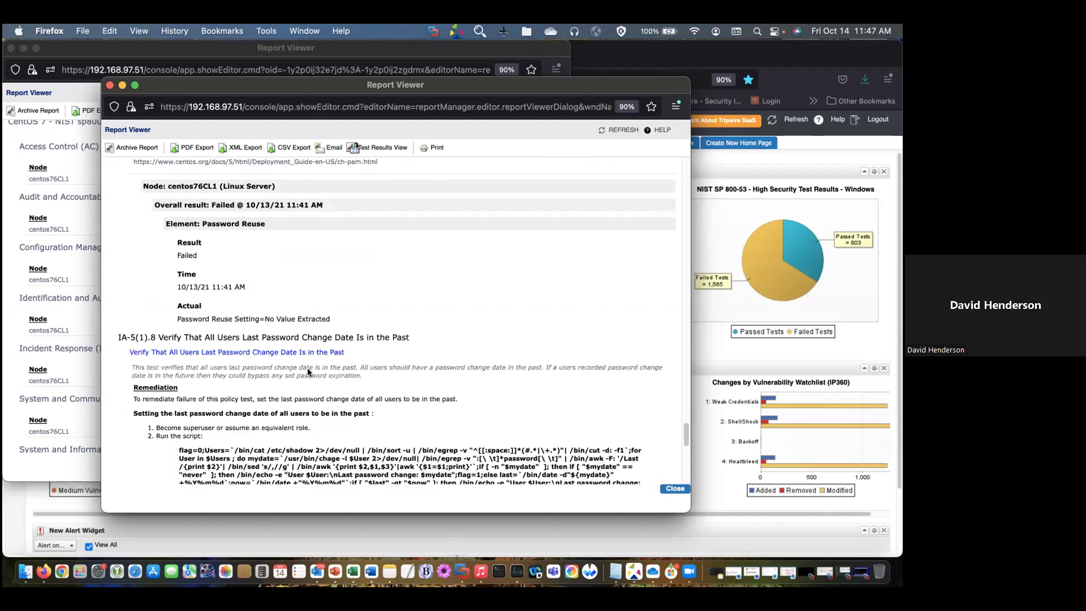
Examine the remediation script and actual result of IA-5(1).8 on users' last password change date, then return to the report's beginning
drag(177, 374, 615, 424)
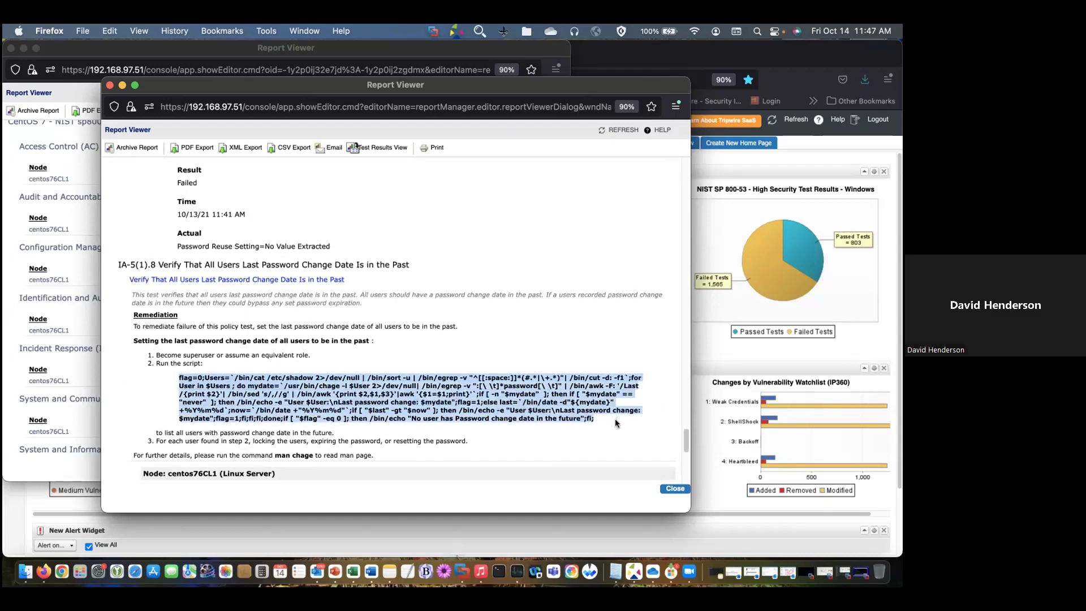
click(321, 318)
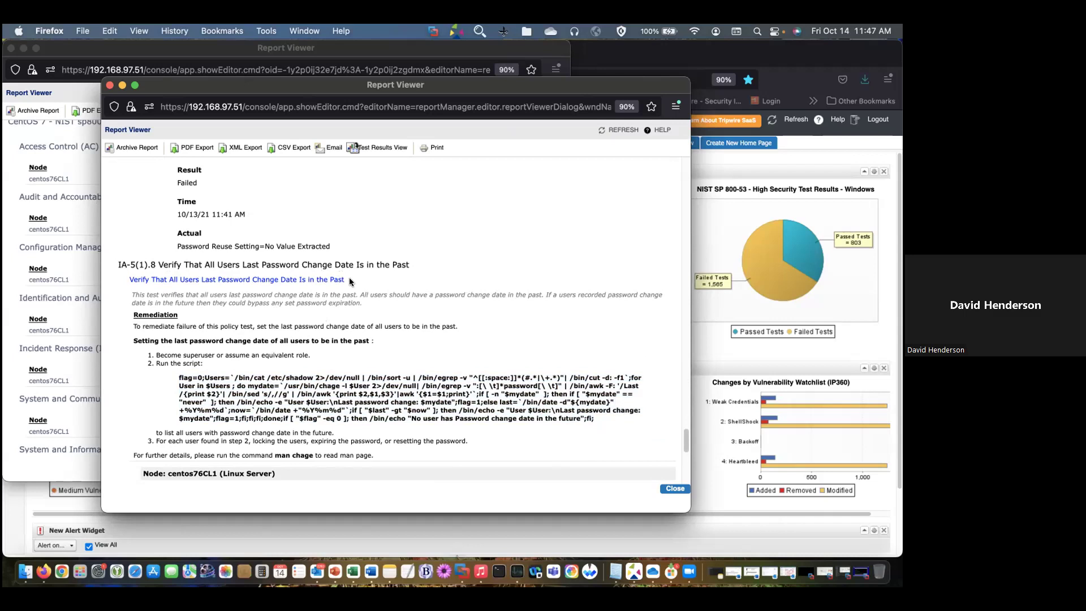
scroll(365, 349, down, 1)
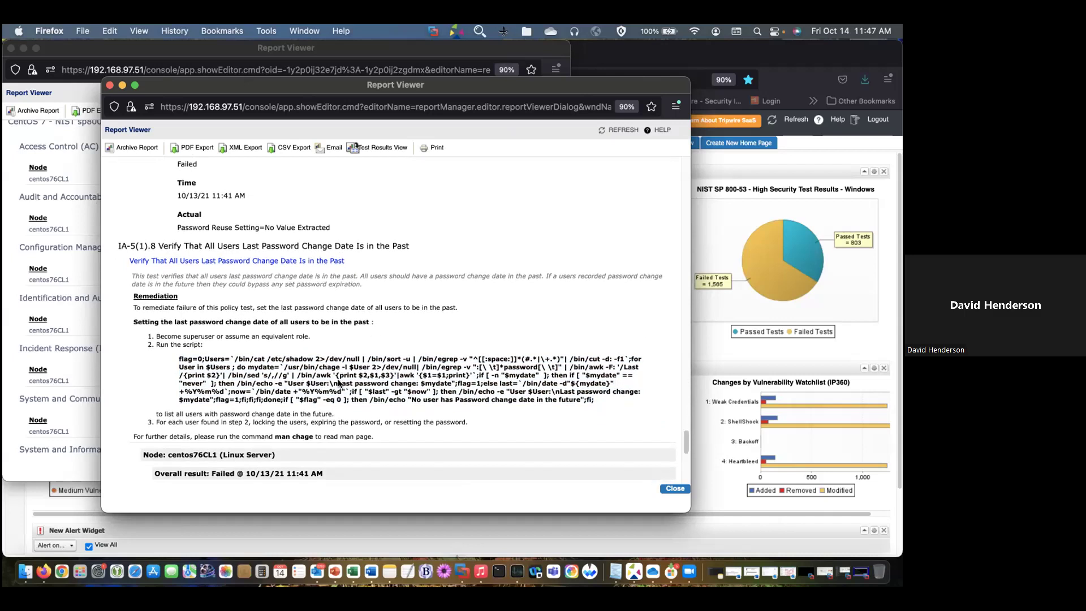
scroll(396, 291, down, 6)
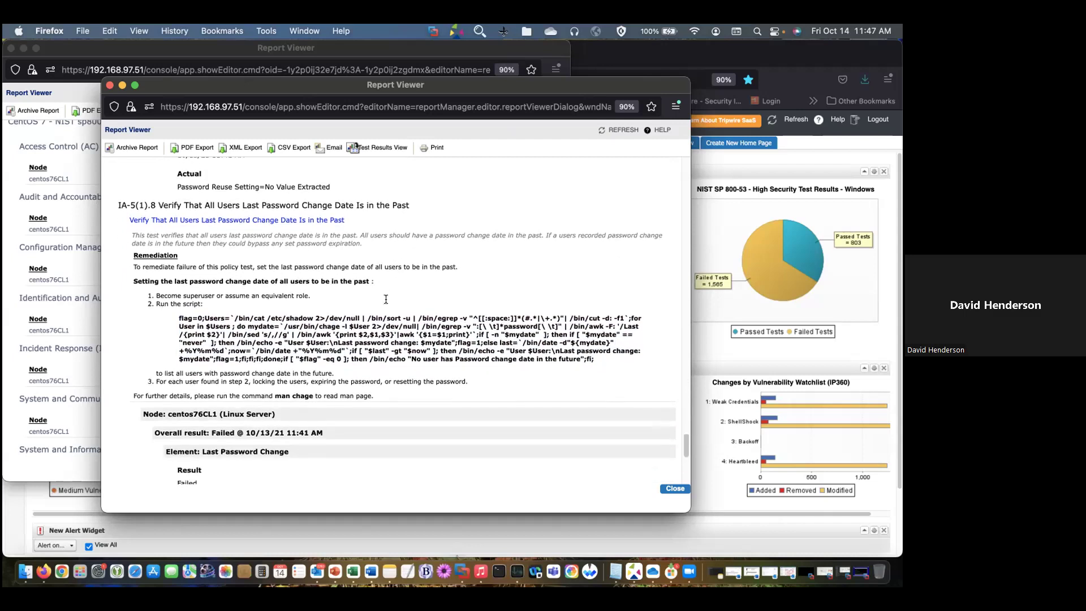
scroll(384, 302, down, 6)
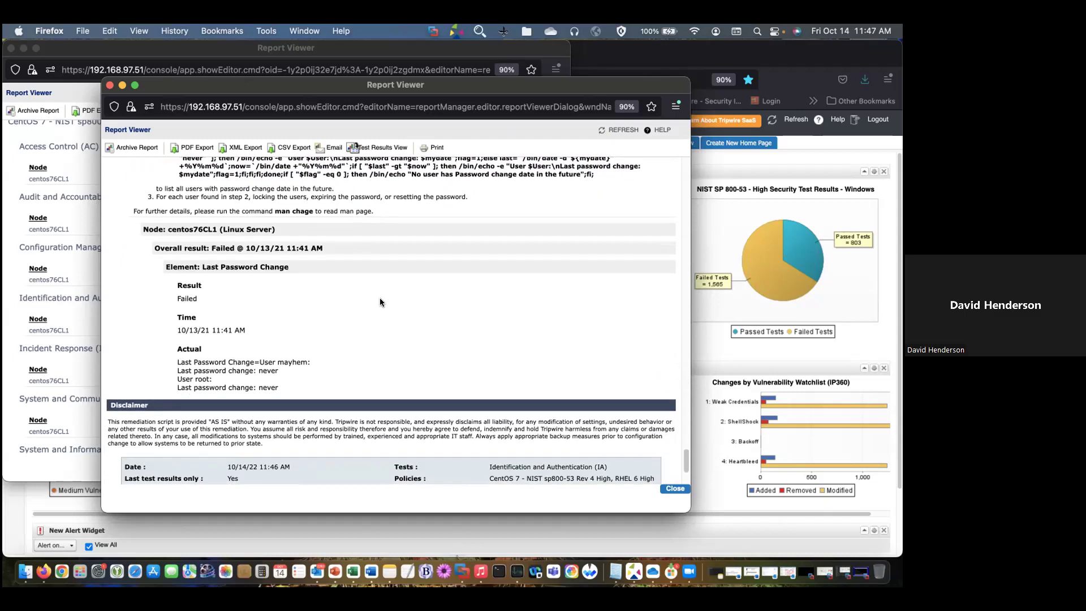
scroll(333, 310, up, 20)
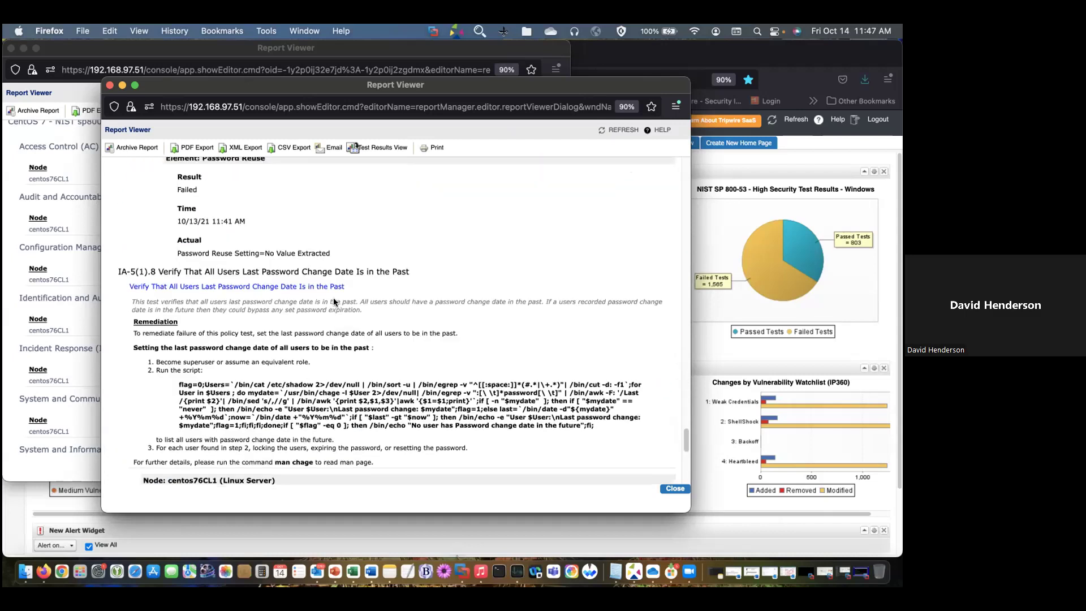
scroll(339, 287, up, 20)
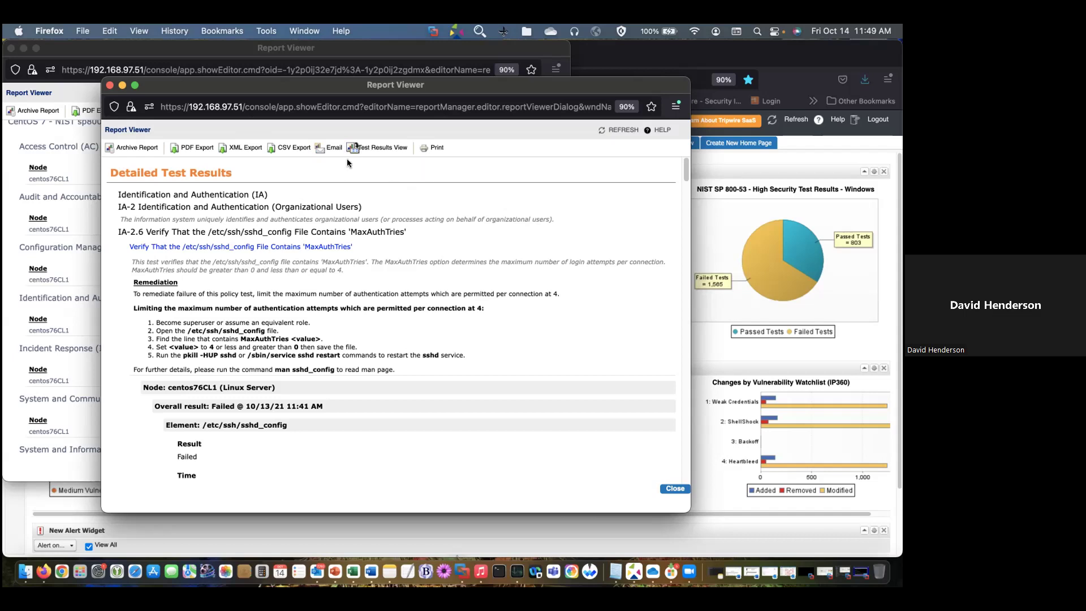
Switch the report to the Test Results View, widen the window, and start a new waiver for the /etc/pam.d/system-auth password reuse test
click(363, 147)
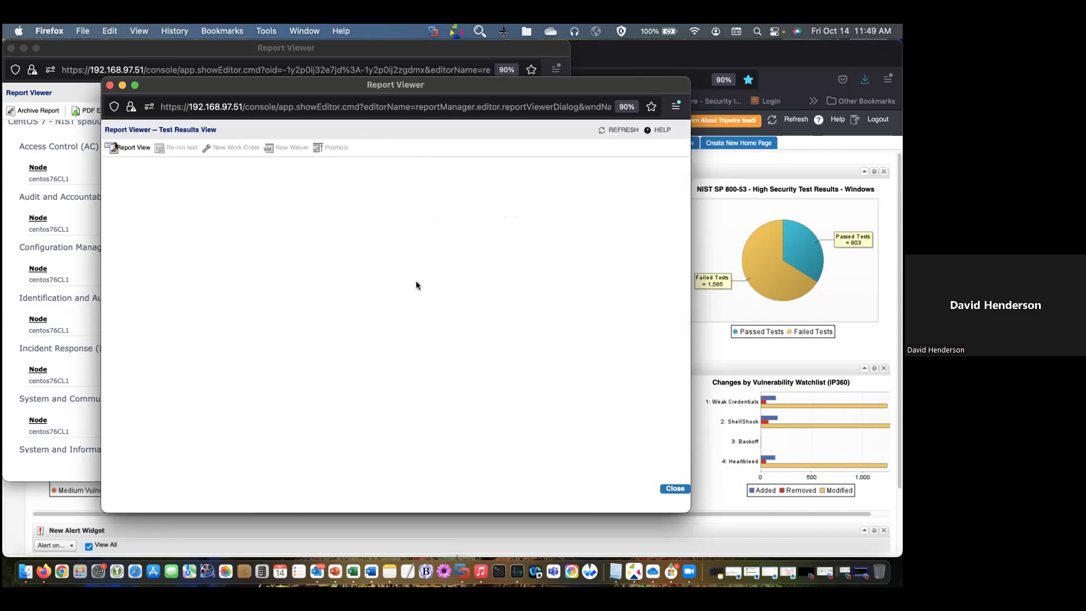
drag(689, 255, 827, 254)
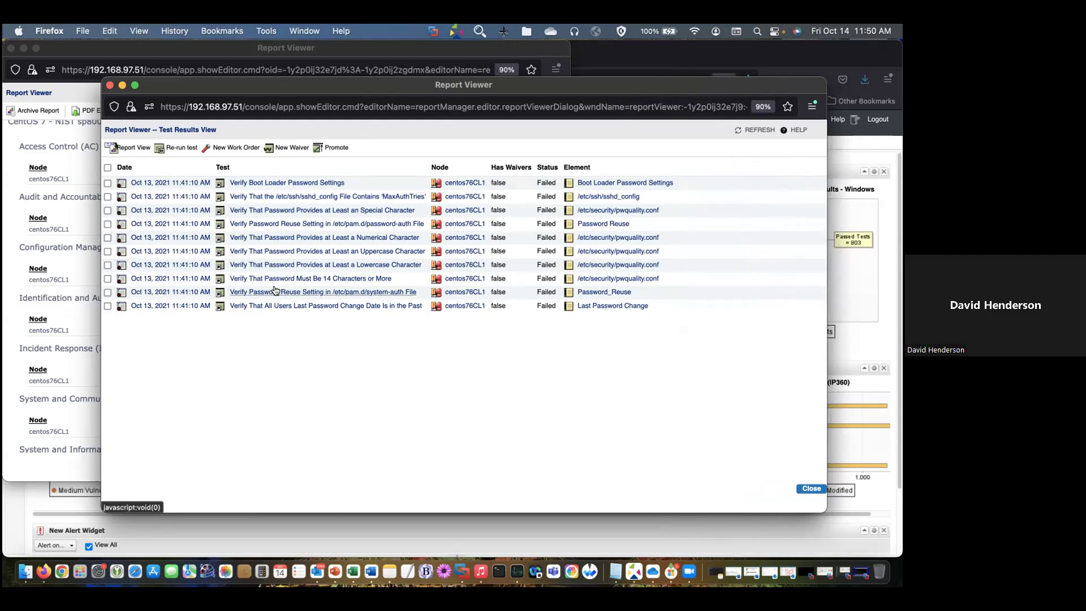
click(108, 292)
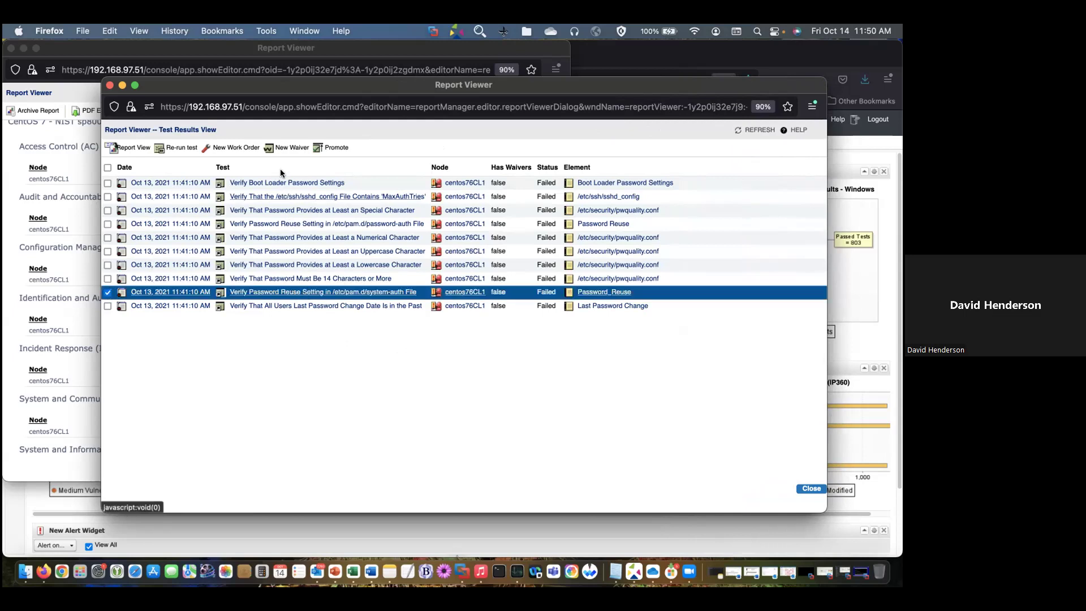
click(286, 148)
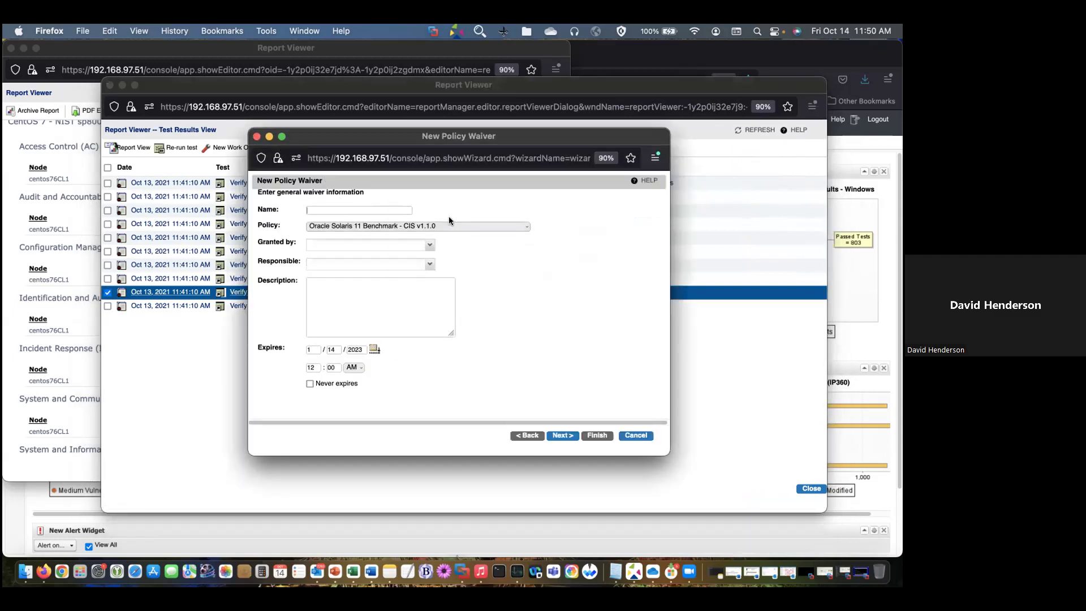
Set the new waiver's policy to RHEL 7 - NIST sp800-171 Rev1
click(354, 210)
click(451, 225)
scroll(454, 311, down, 5)
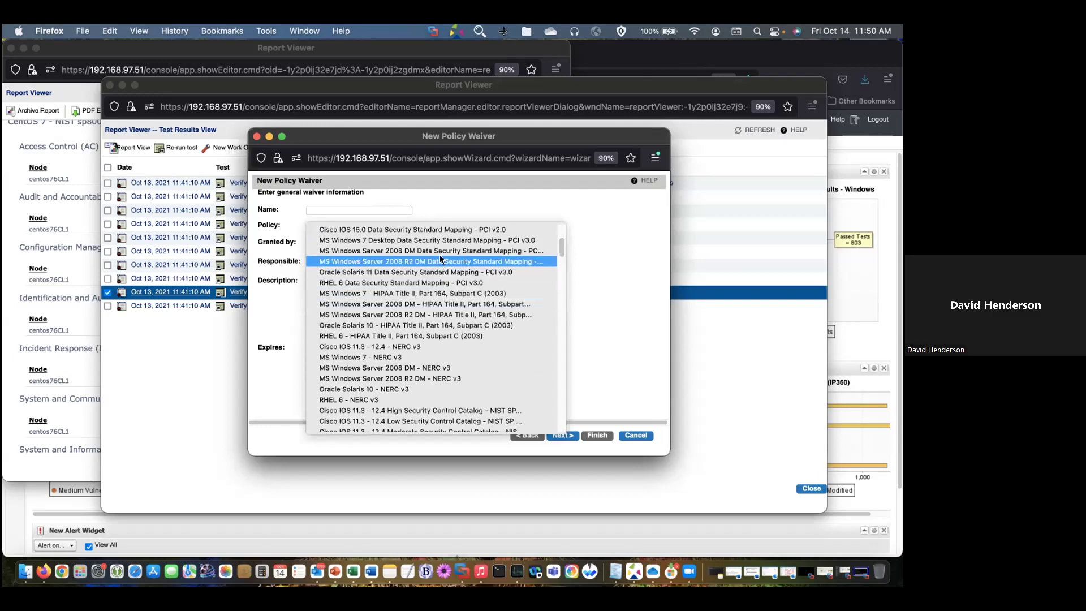
scroll(441, 313, down, 5)
scroll(440, 313, down, 5)
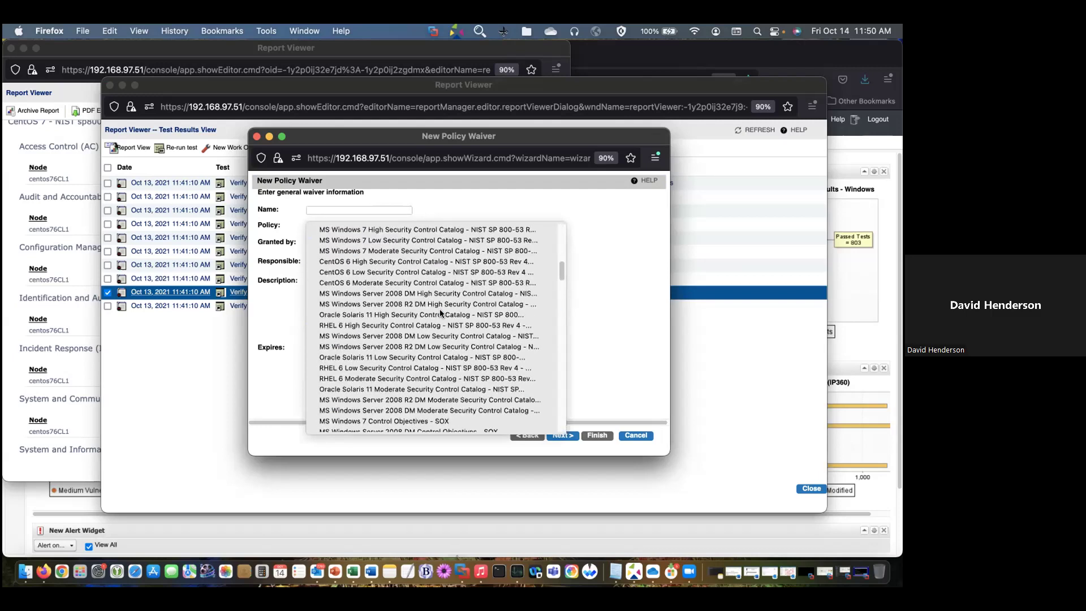
scroll(439, 319, down, 5)
scroll(438, 319, down, 3)
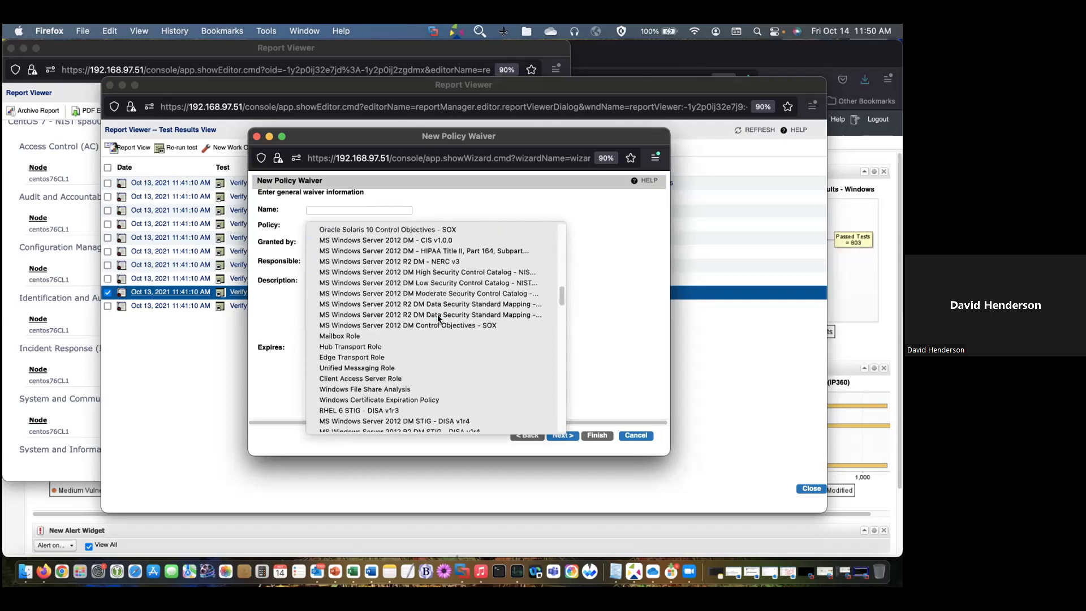
scroll(439, 318, down, 5)
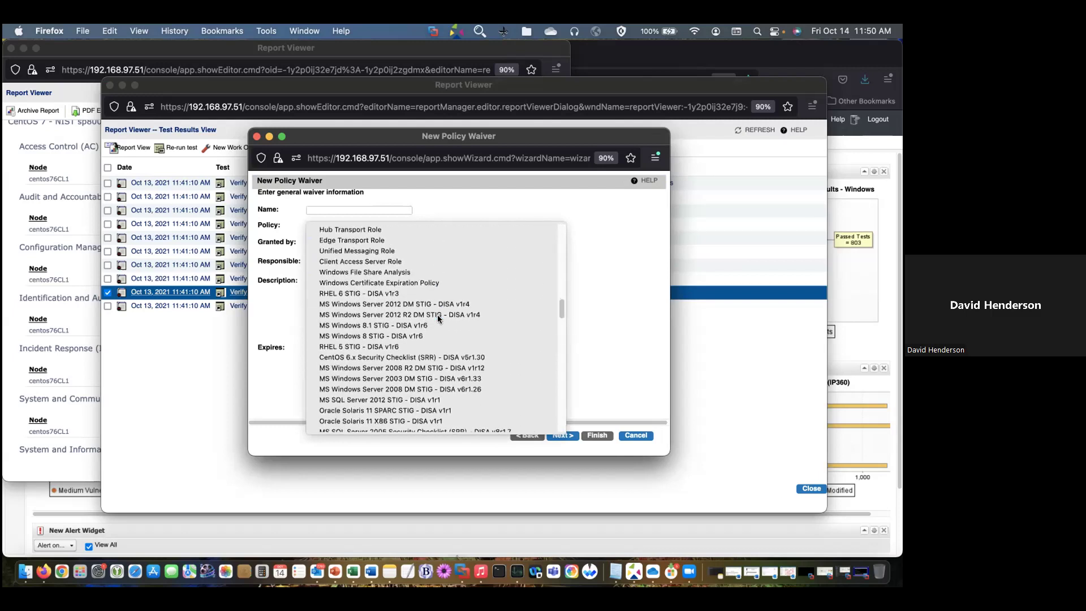
scroll(439, 319, down, 10)
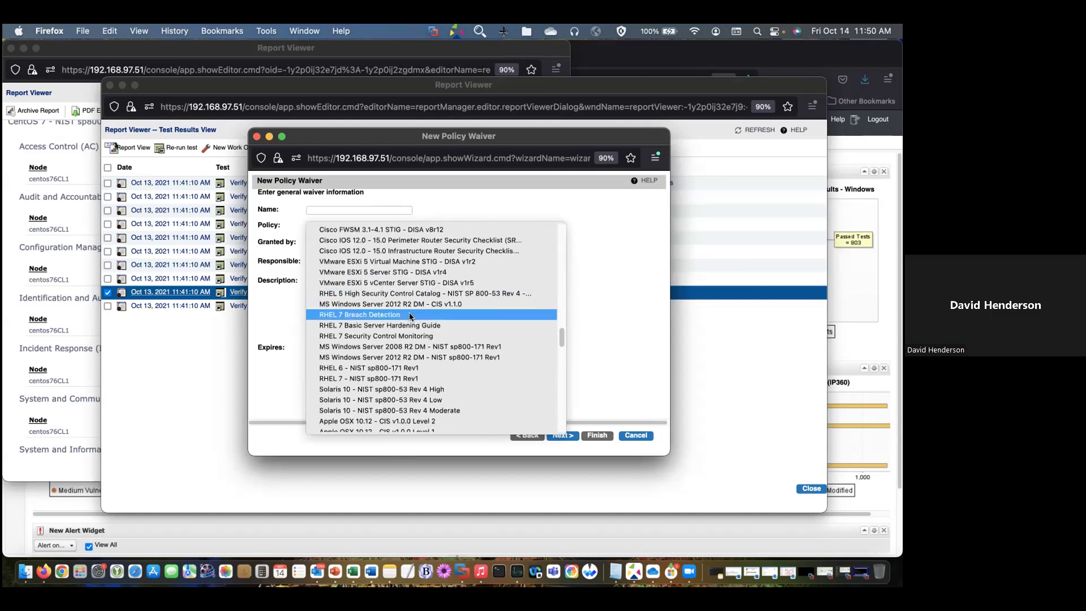
scroll(424, 338, down, 2)
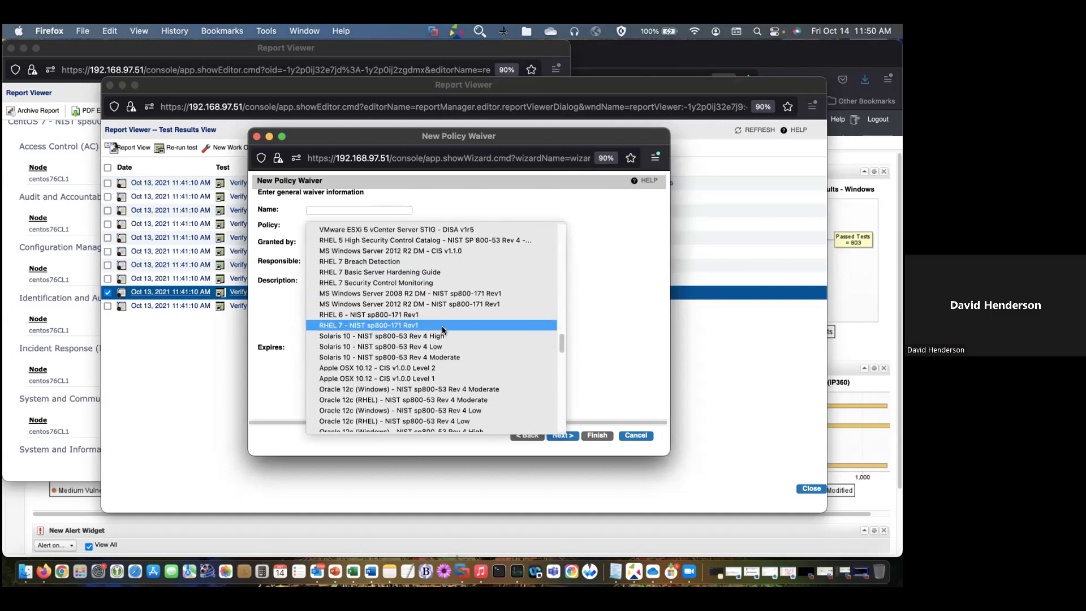
click(443, 326)
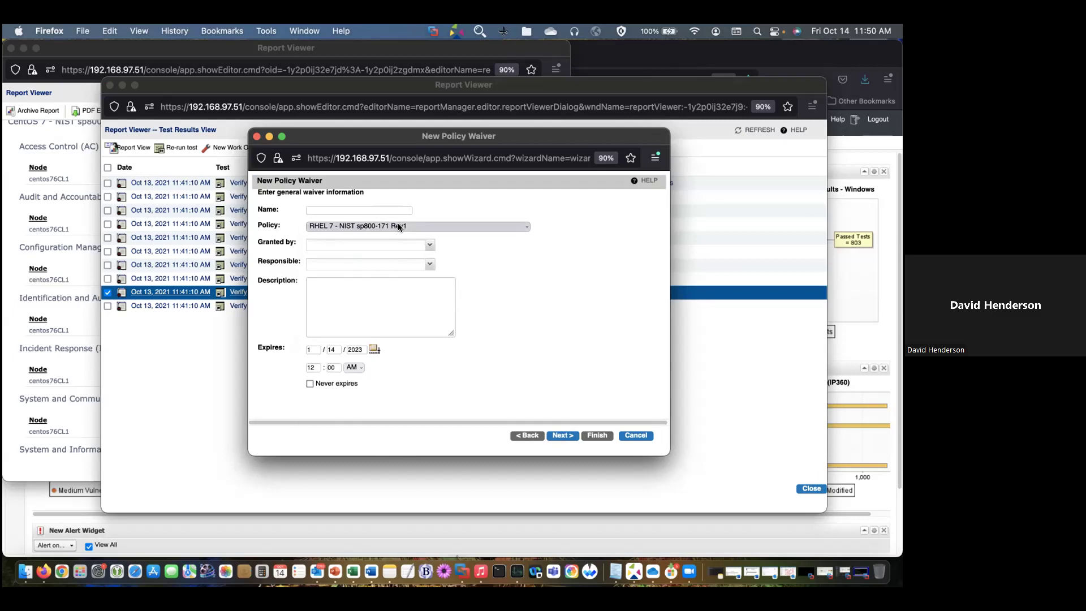
Enter the first names of the person granting the waiver and the person responsible for it
click(361, 243)
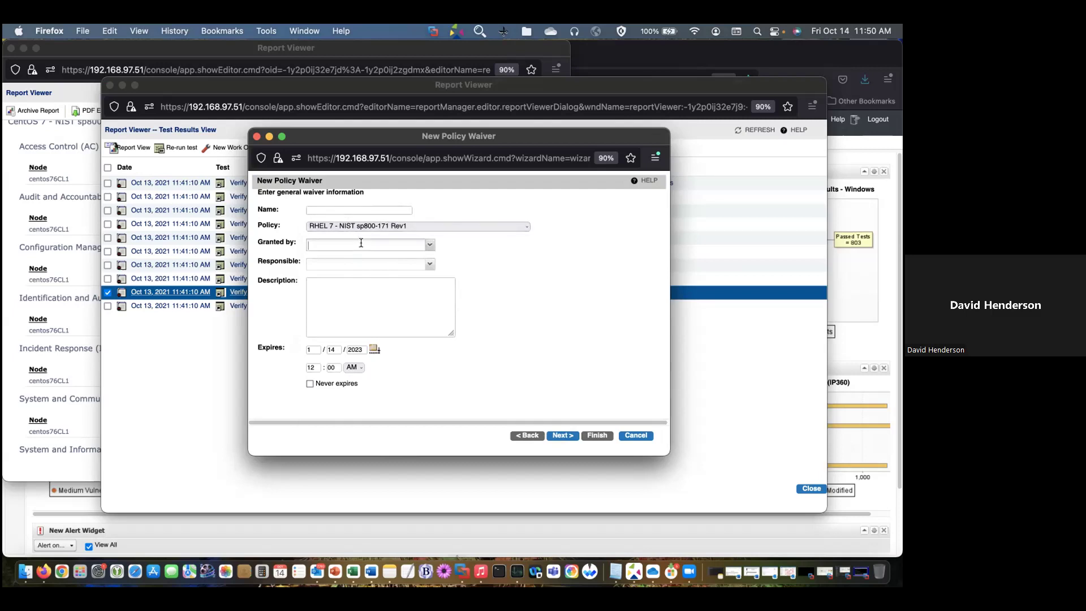
text(tom)
click(430, 245)
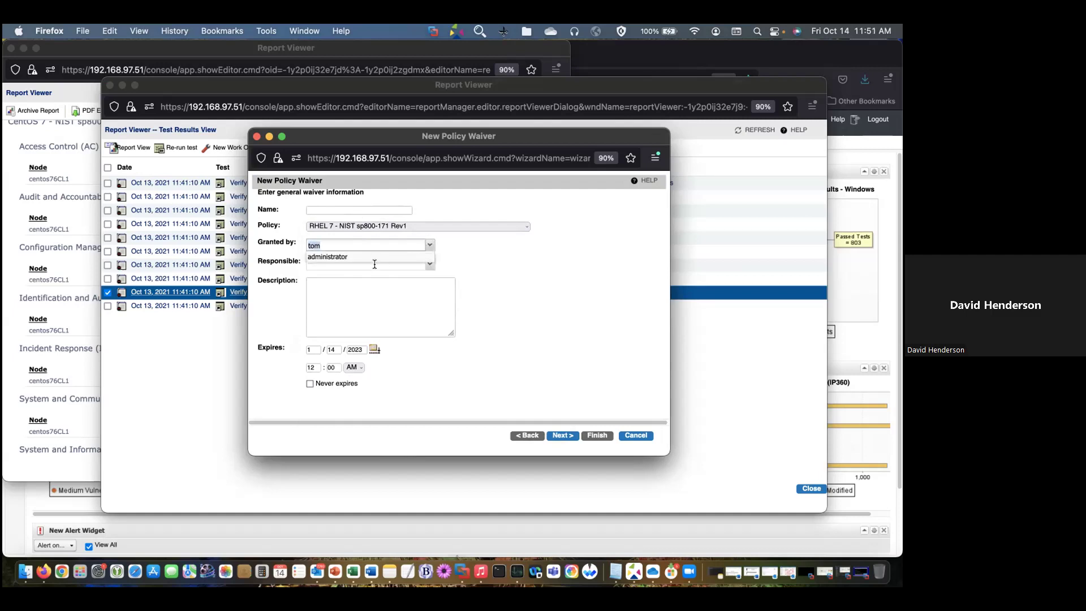
click(538, 250)
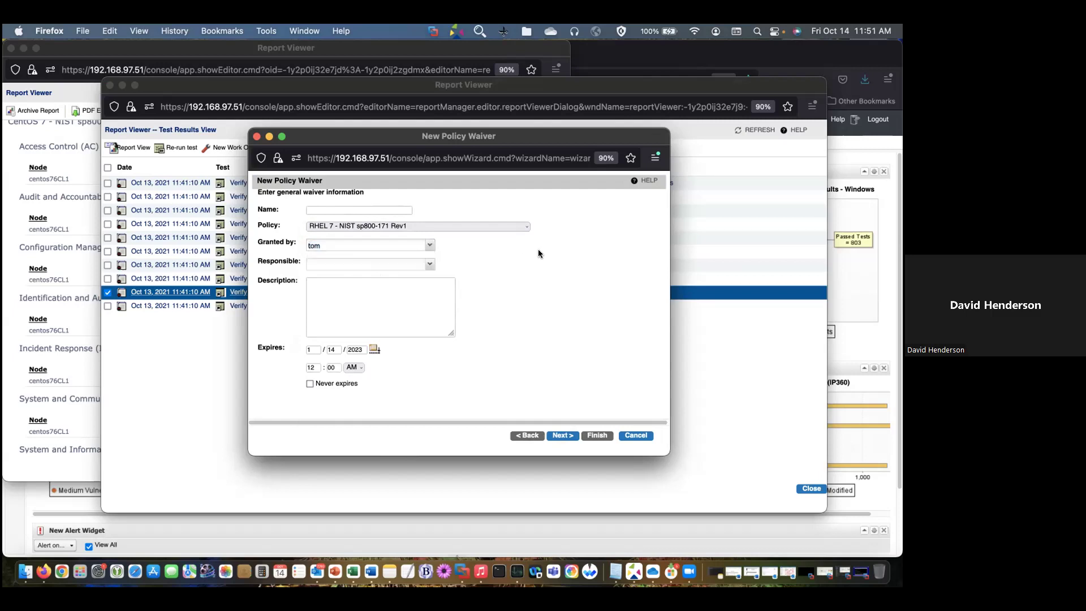
click(344, 262)
text(Susan)
click(431, 264)
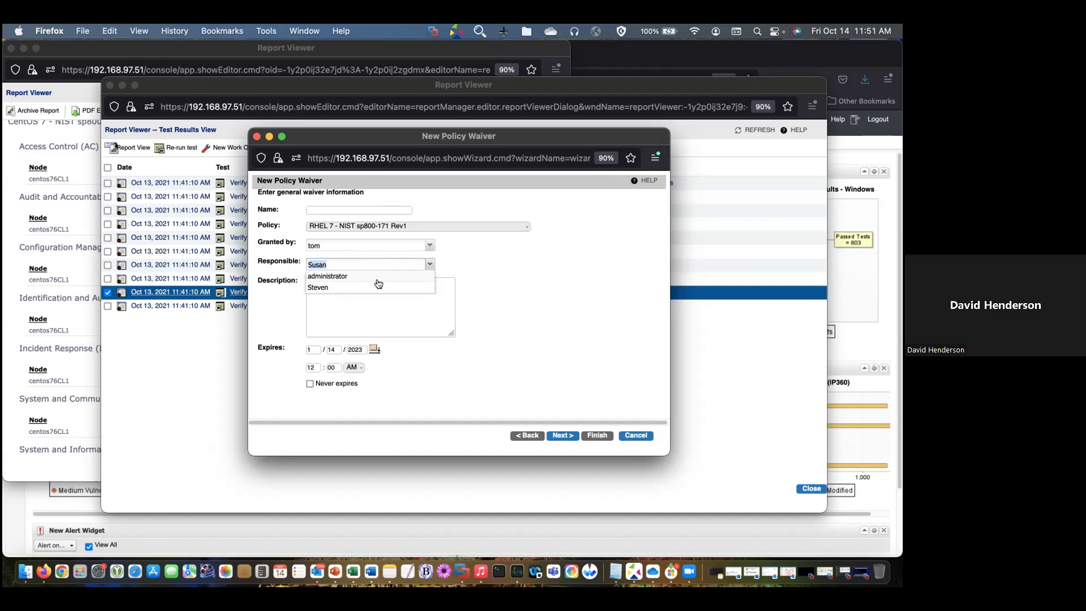
click(583, 250)
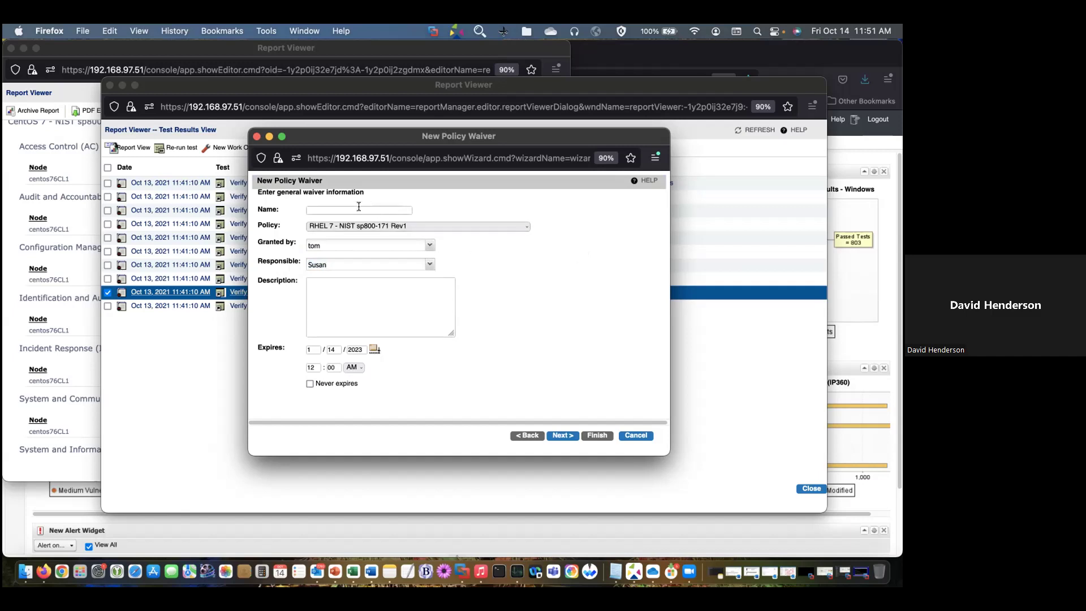
Name the waiver "test", describe it as "test", make it never expire, and continue to the nodes and tests selection
text(test)
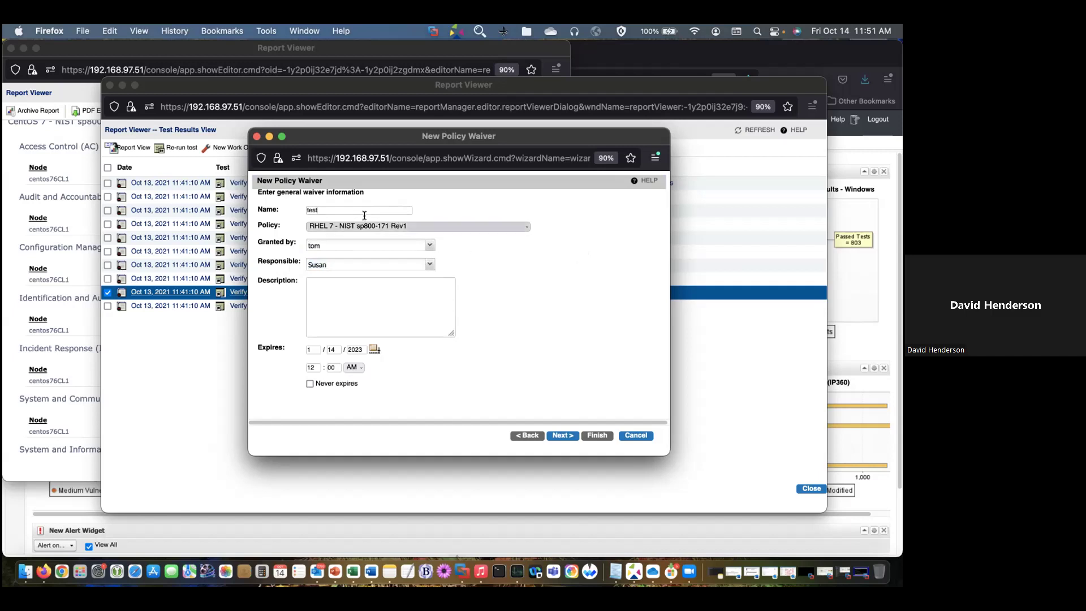
click(366, 296)
text(test)
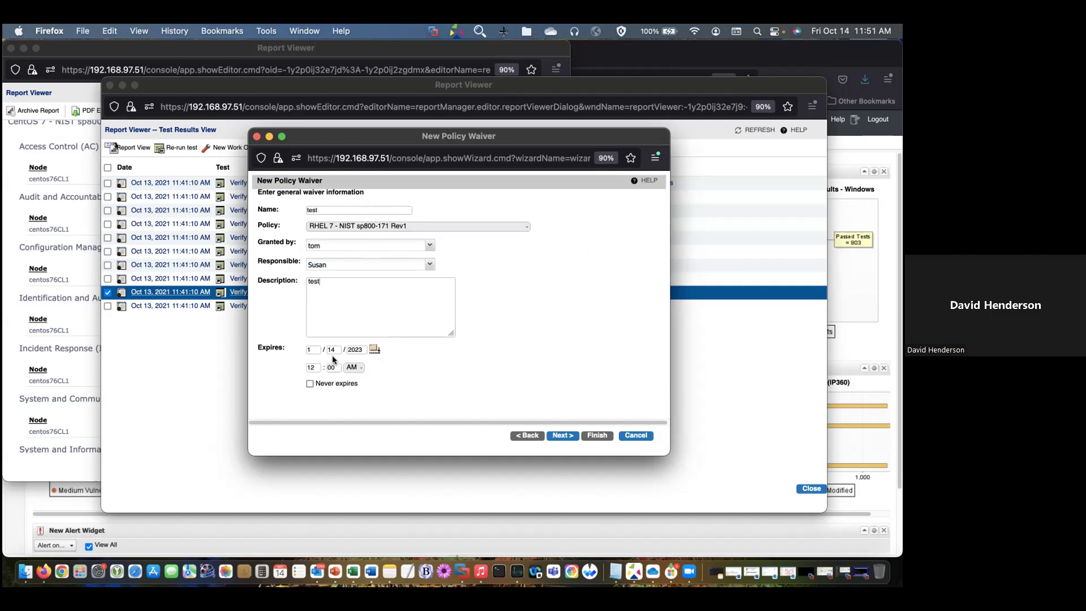
click(310, 384)
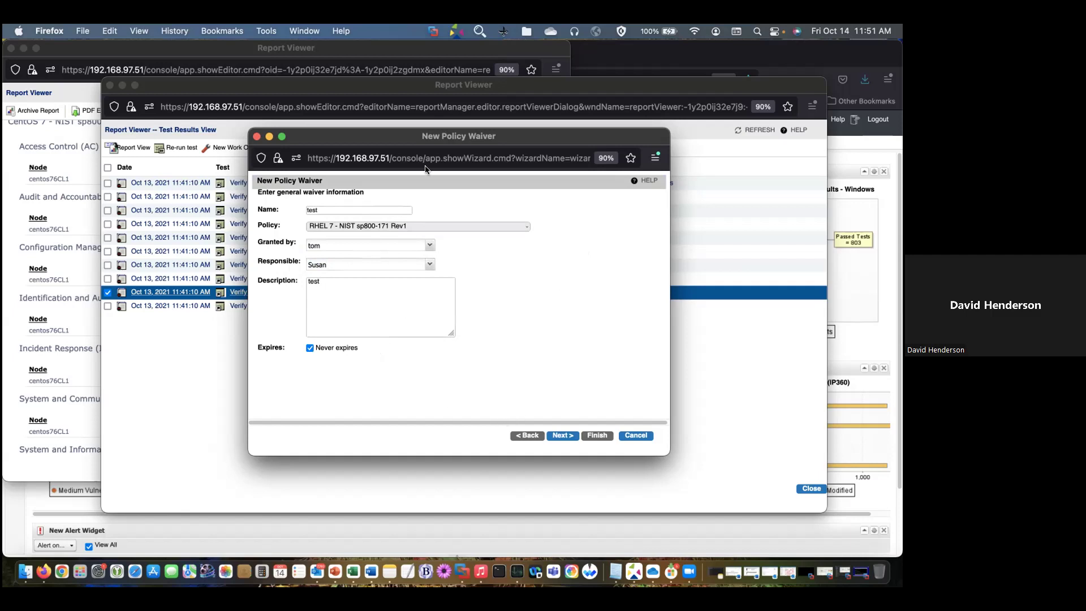
click(562, 435)
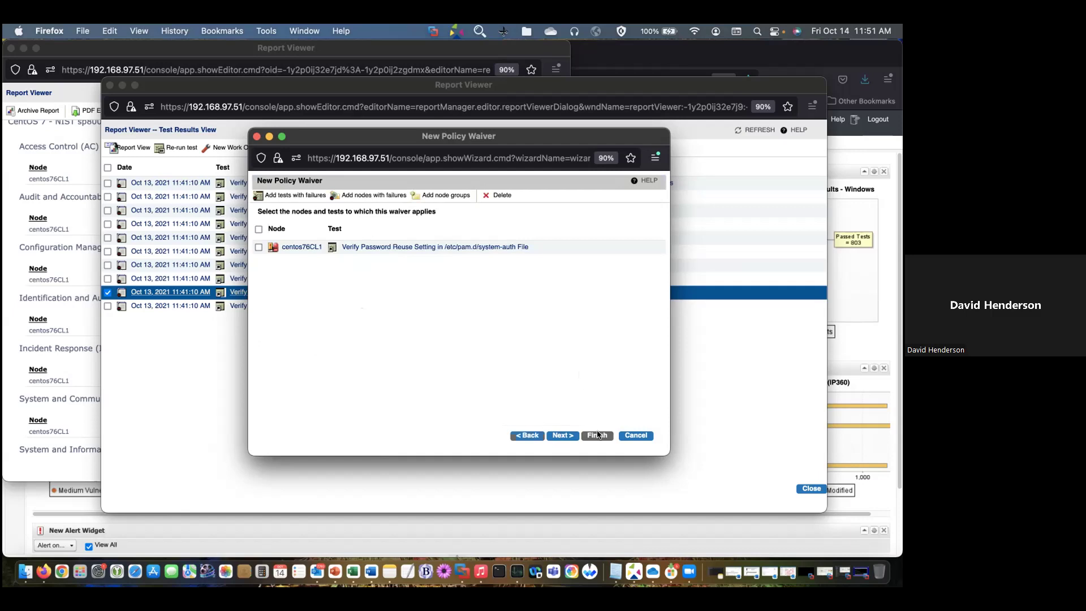
Cancel the new policy waiver and close both report viewer windows to return to the NIST 800-53 dashboard
click(635, 437)
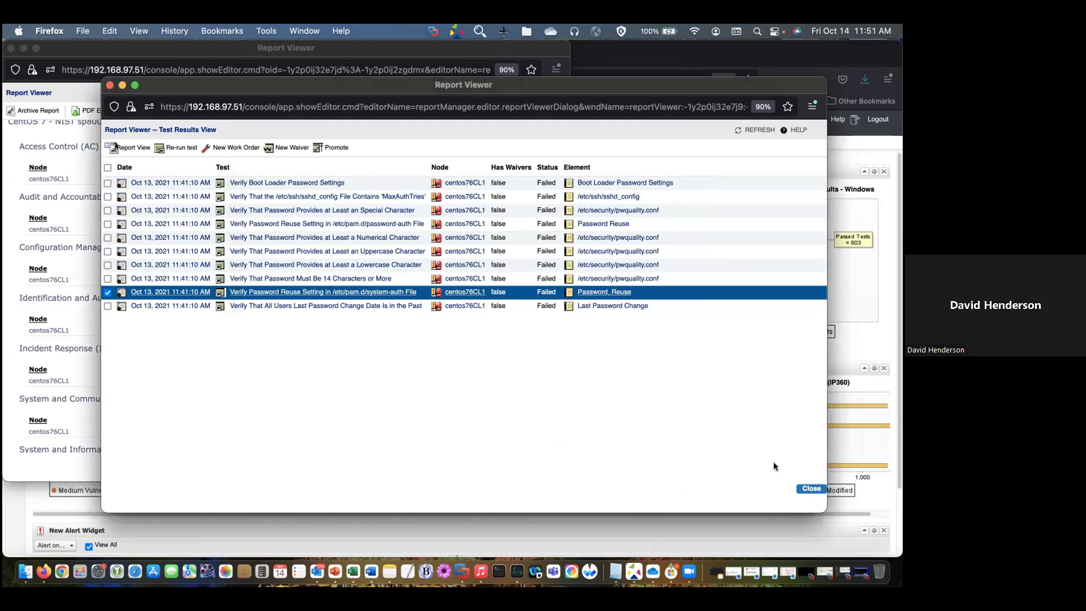
click(808, 490)
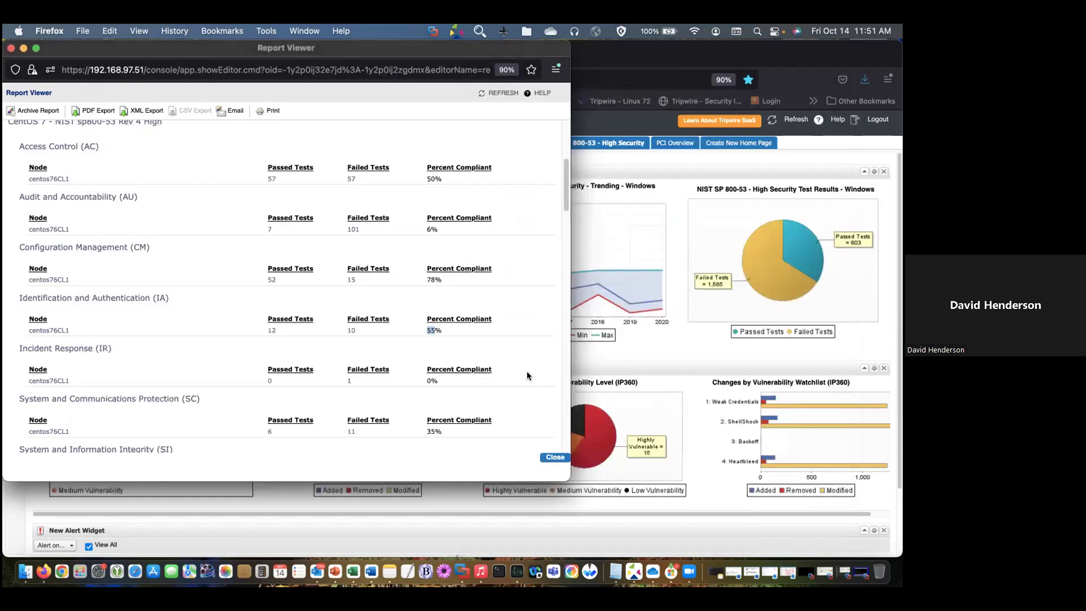
click(546, 457)
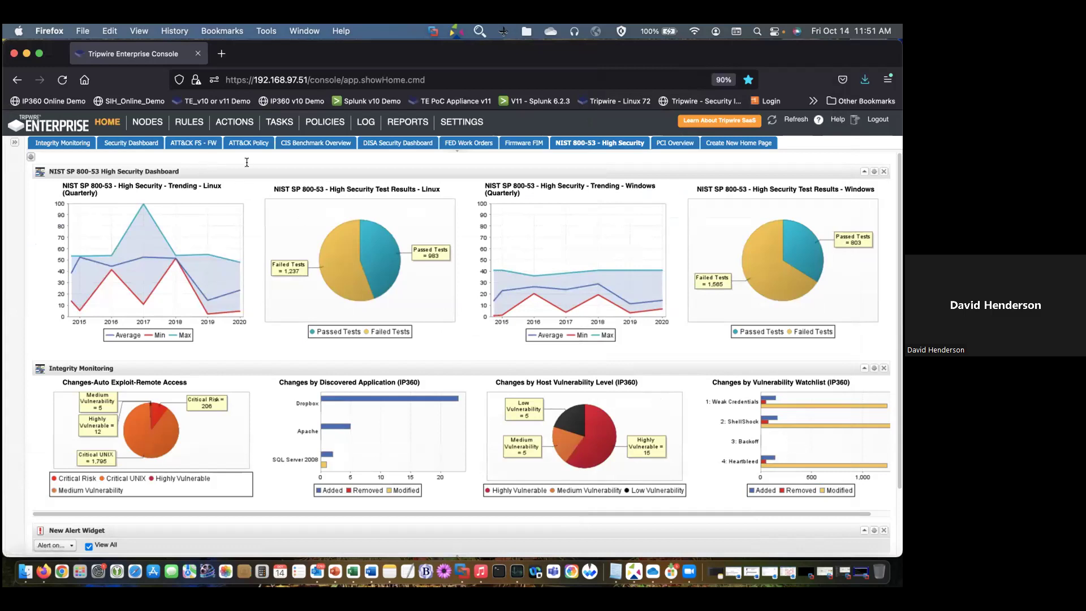
Open the report management area, bring up the new report wizard, and cancel it without creating a report
click(408, 124)
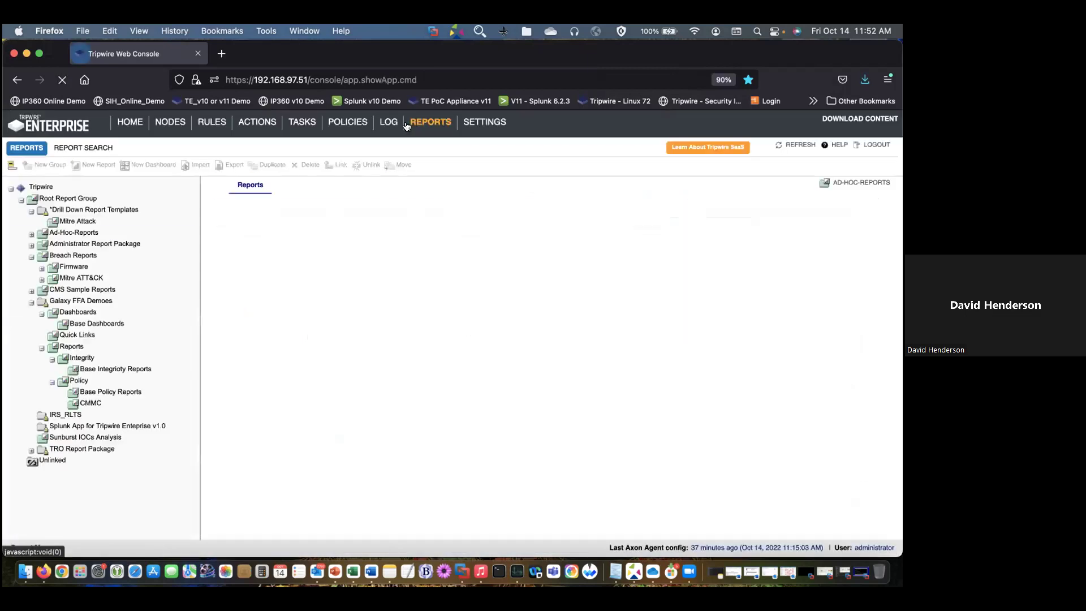
click(92, 168)
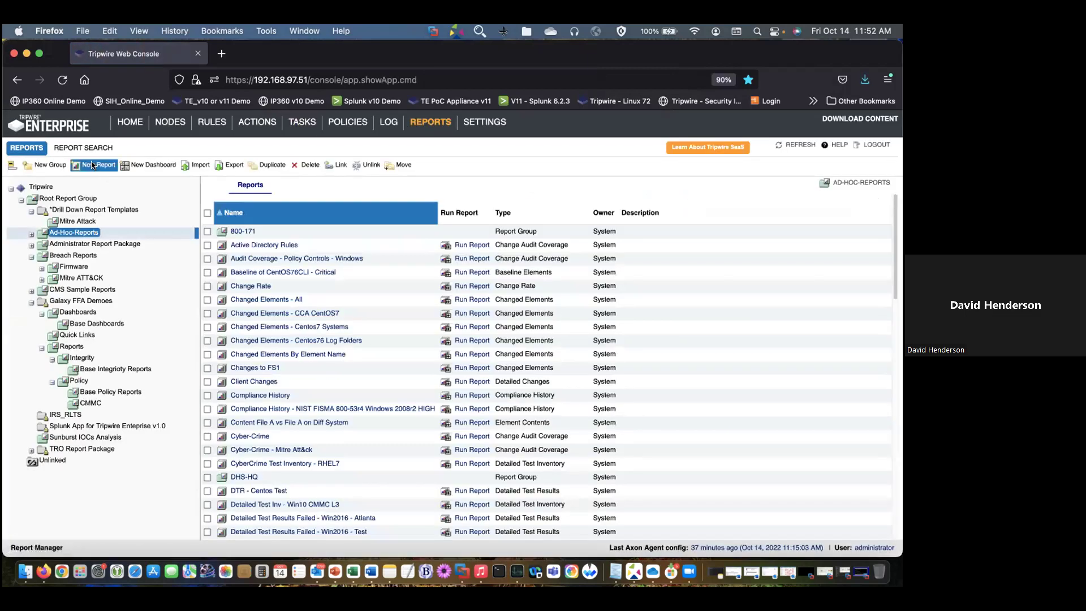
mouse_move(467, 172)
mouse_down()
mouse_move(471, 244)
mouse_move(467, 168)
mouse_up()
click(586, 482)
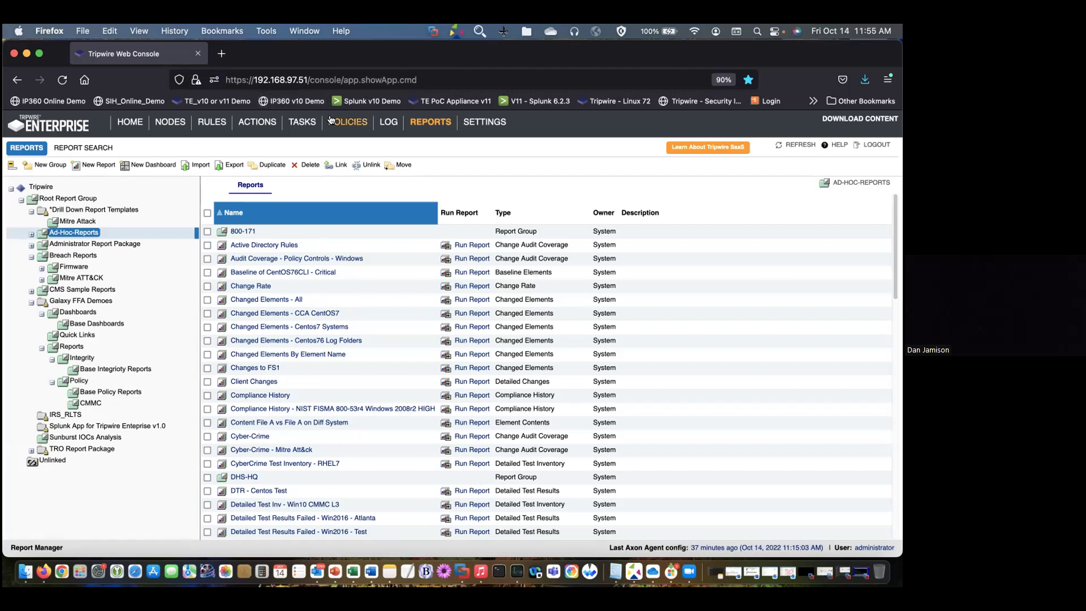
Open the Asset View of the nodes, browse the asset list, and examine the tag sets assigned to Web1StateGov
click(162, 130)
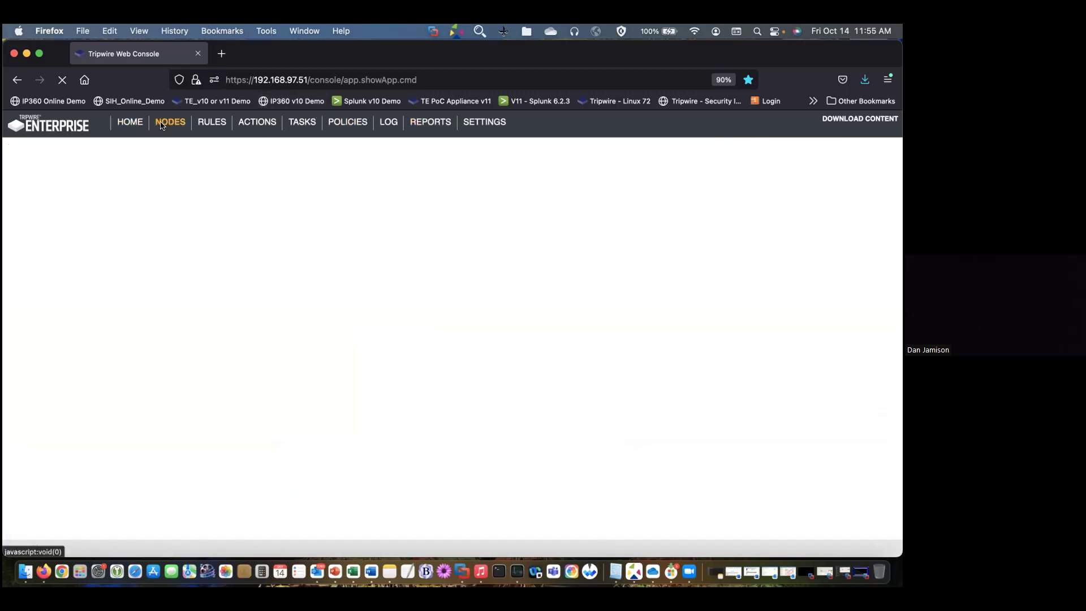
click(66, 148)
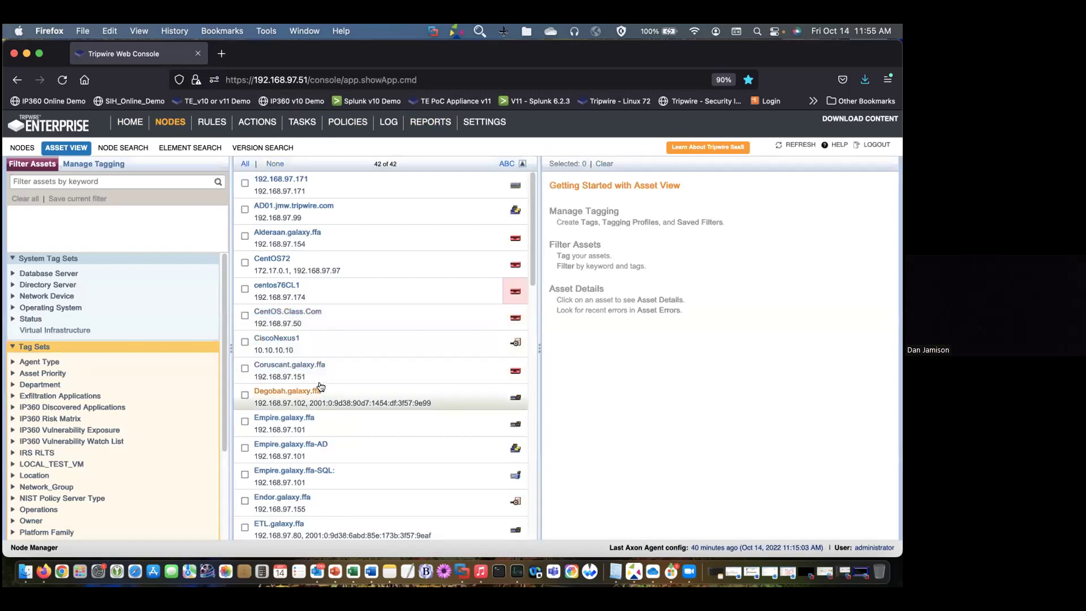
scroll(322, 389, down, 5)
scroll(321, 389, down, 2)
scroll(323, 385, up, 7)
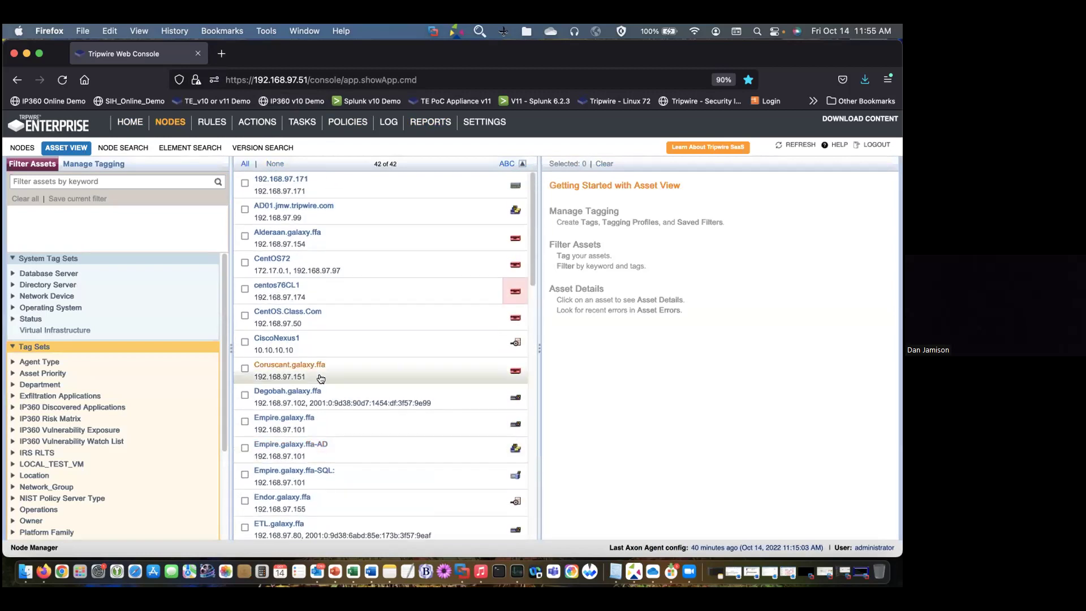
scroll(324, 368, down, 20)
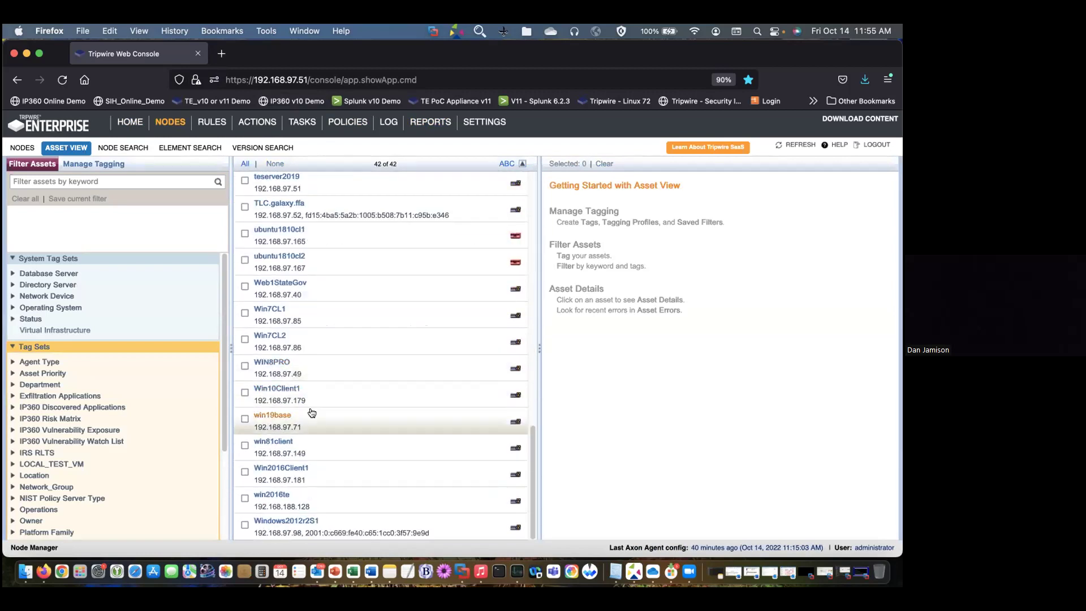
click(344, 298)
drag(554, 438, 679, 477)
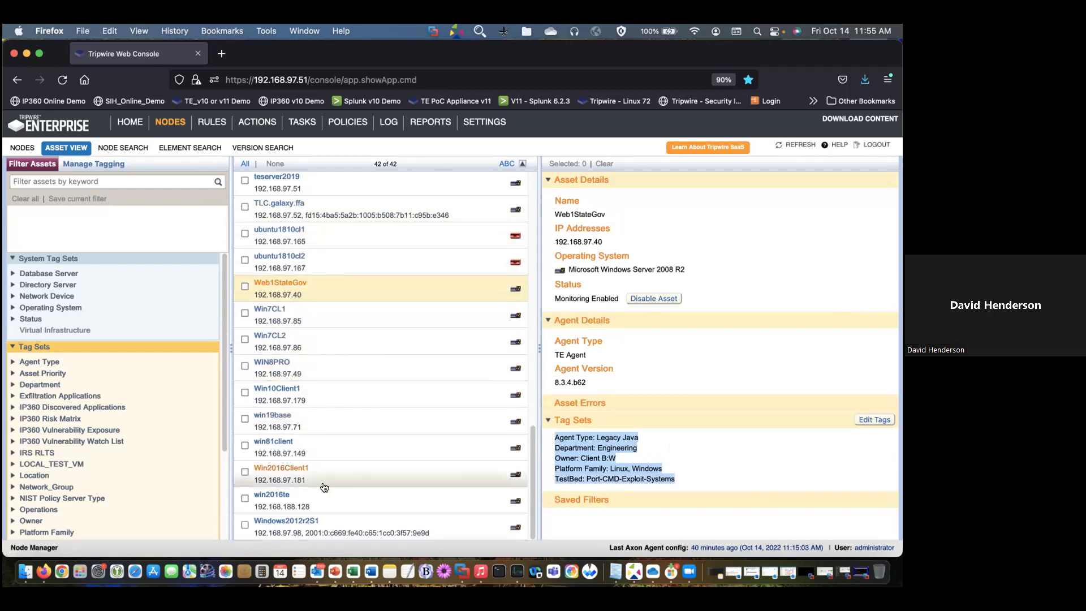
Review the available tag sets and saved filters, and expand the Health operational tag set to examine its error categories
scroll(224, 483, down, 4)
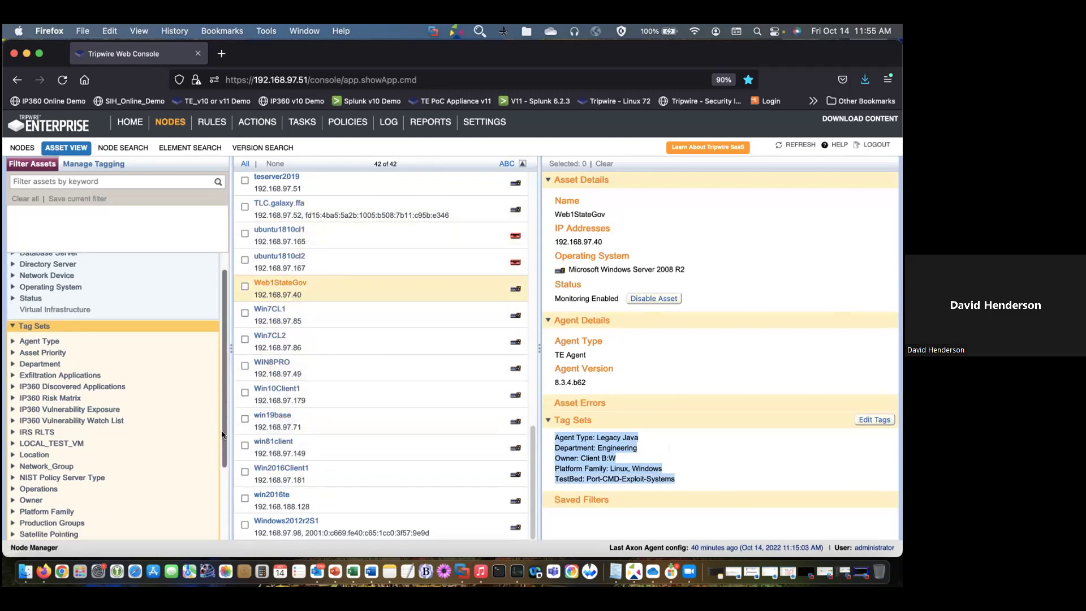
scroll(223, 455, up, 5)
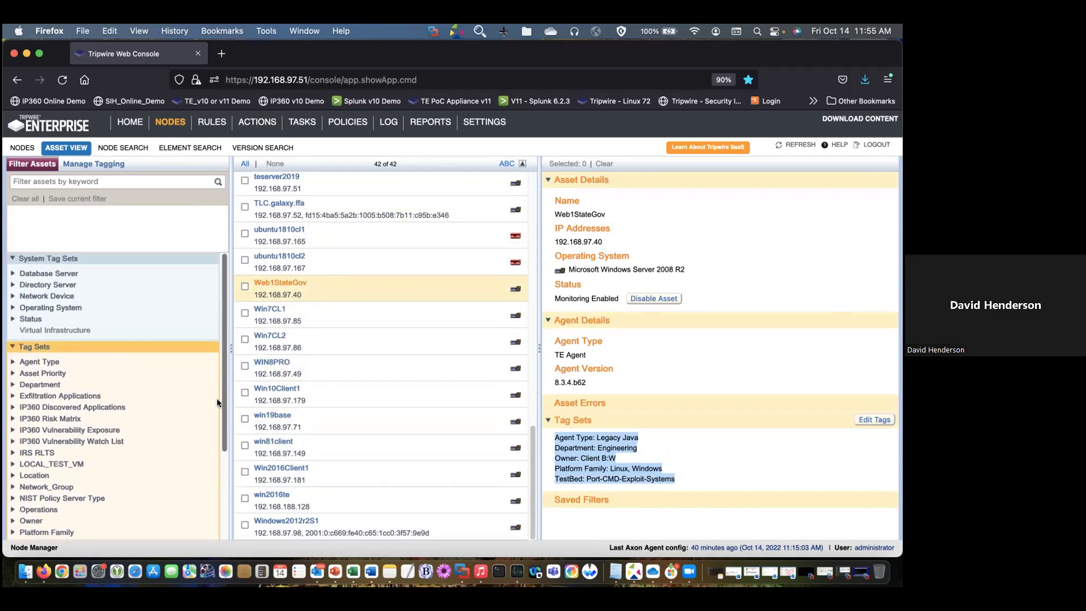
scroll(223, 477, down, 5)
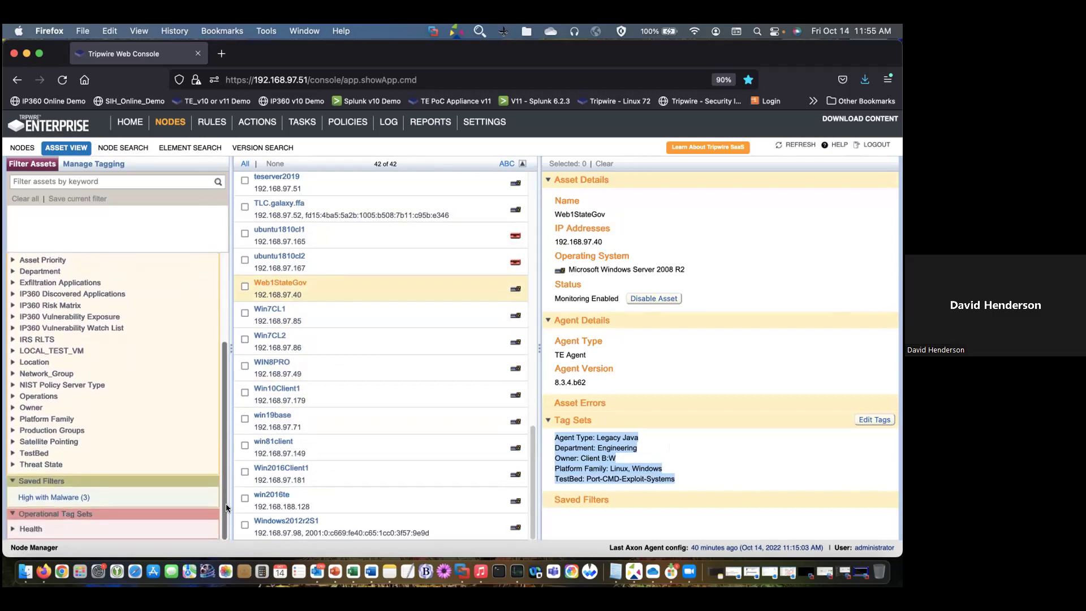
click(13, 528)
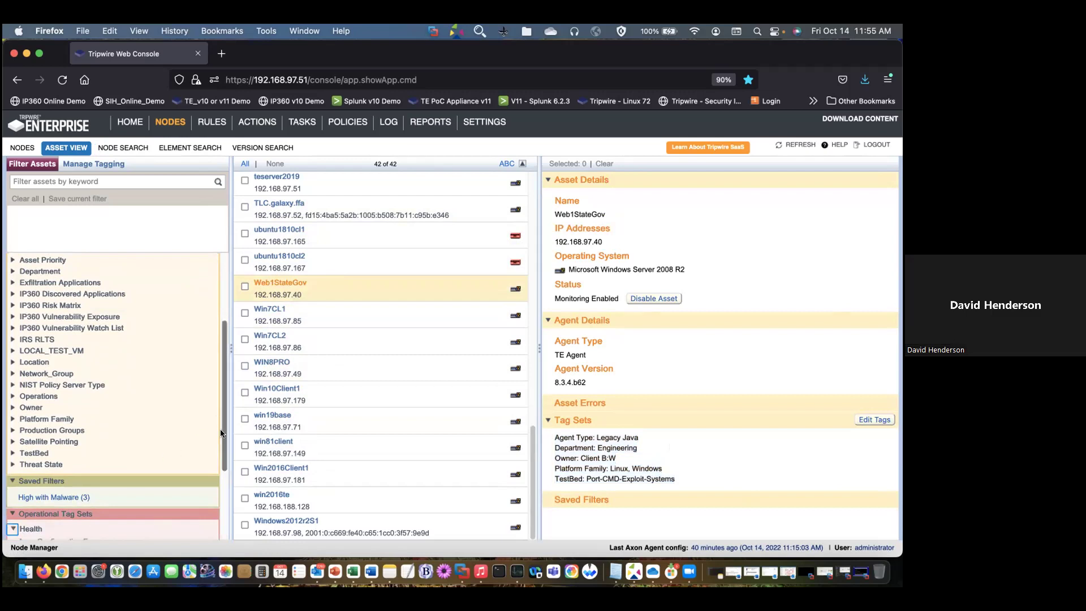
drag(223, 426, 226, 488)
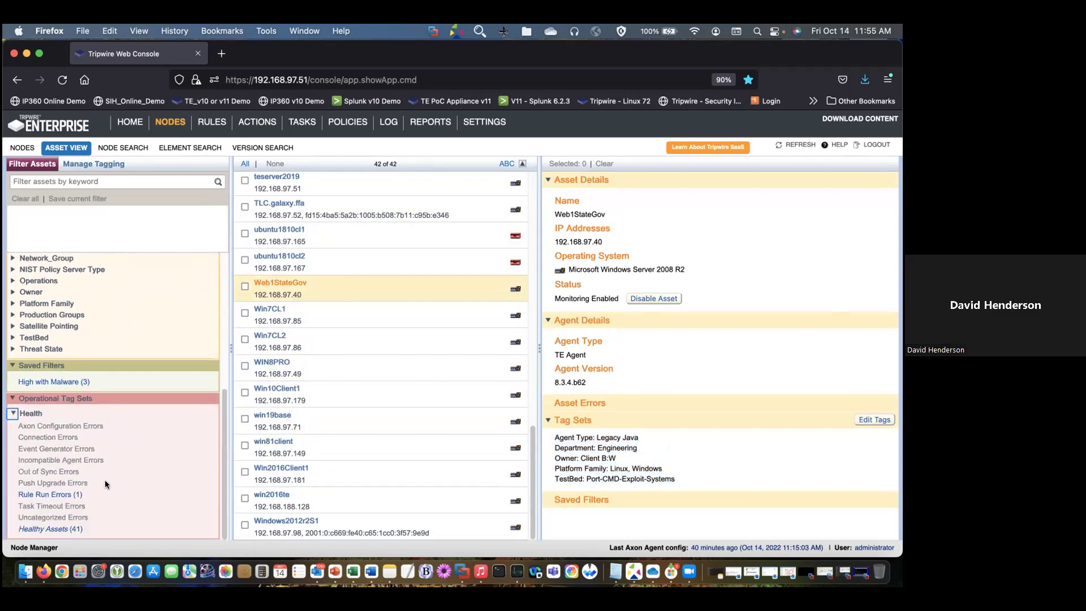
drag(223, 425, 229, 279)
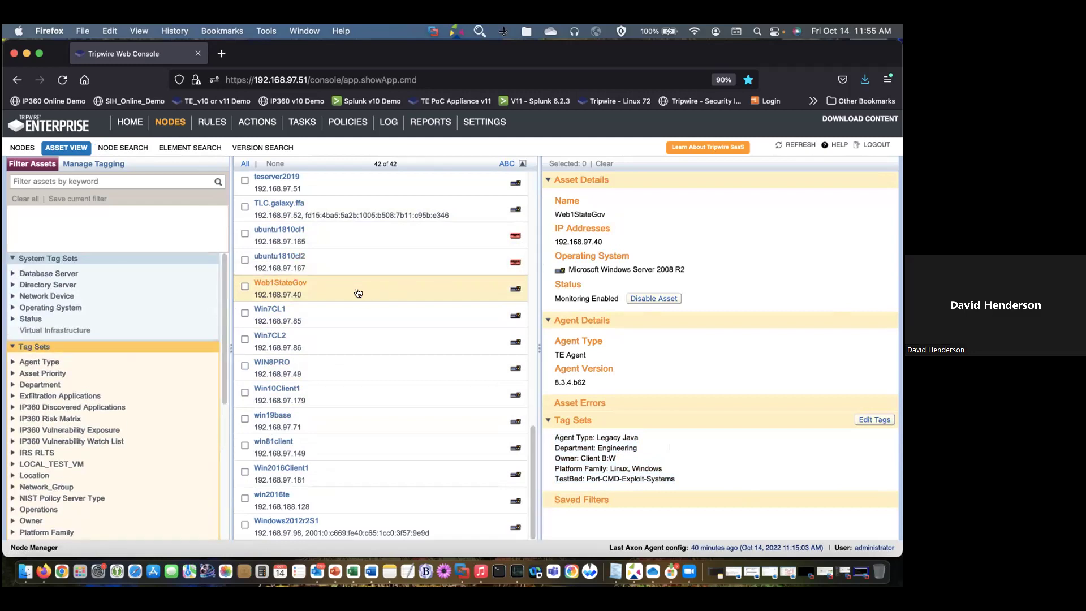
Display the asset details of Win7CL1 and examine its agent type and platform family tags
click(378, 317)
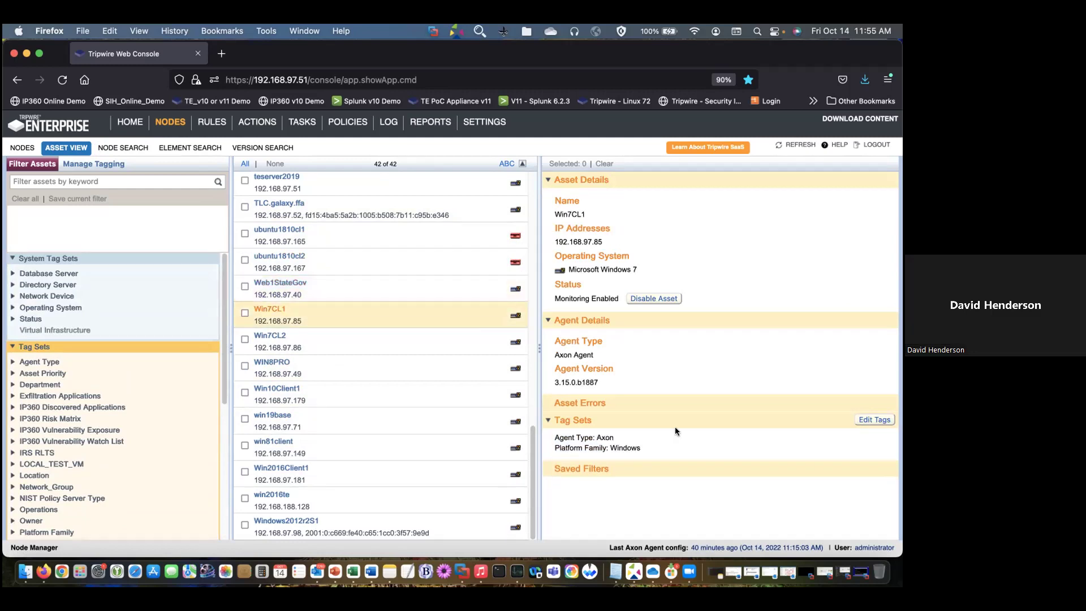
drag(597, 438, 646, 446)
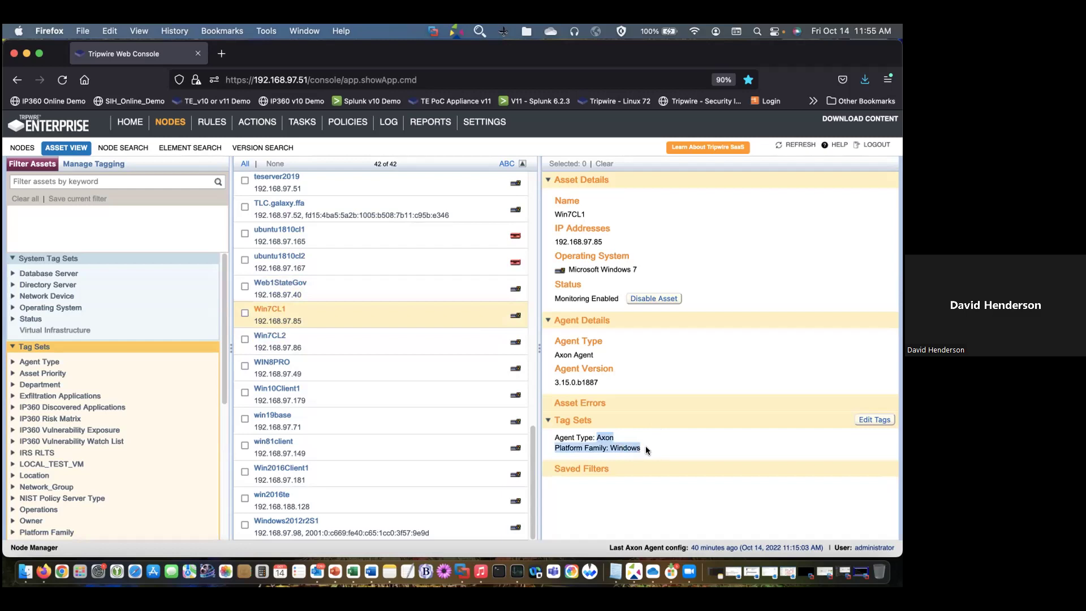
Assign the Mission Critical tag from the Asset Priority tag set to the asset Win7CL1
triple_click(588, 435)
drag(588, 436, 646, 446)
click(874, 419)
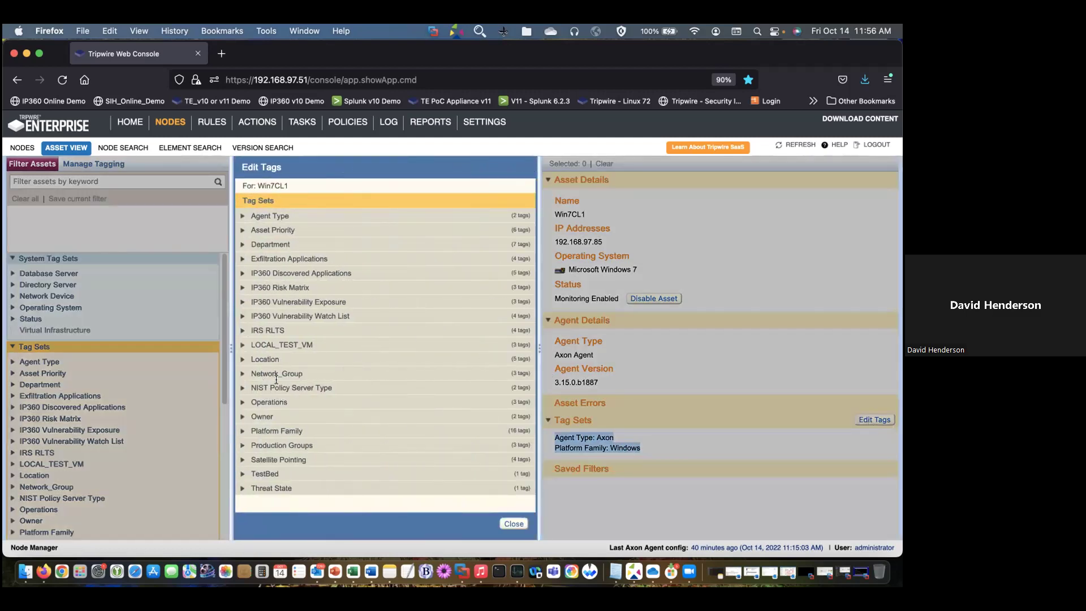
click(242, 231)
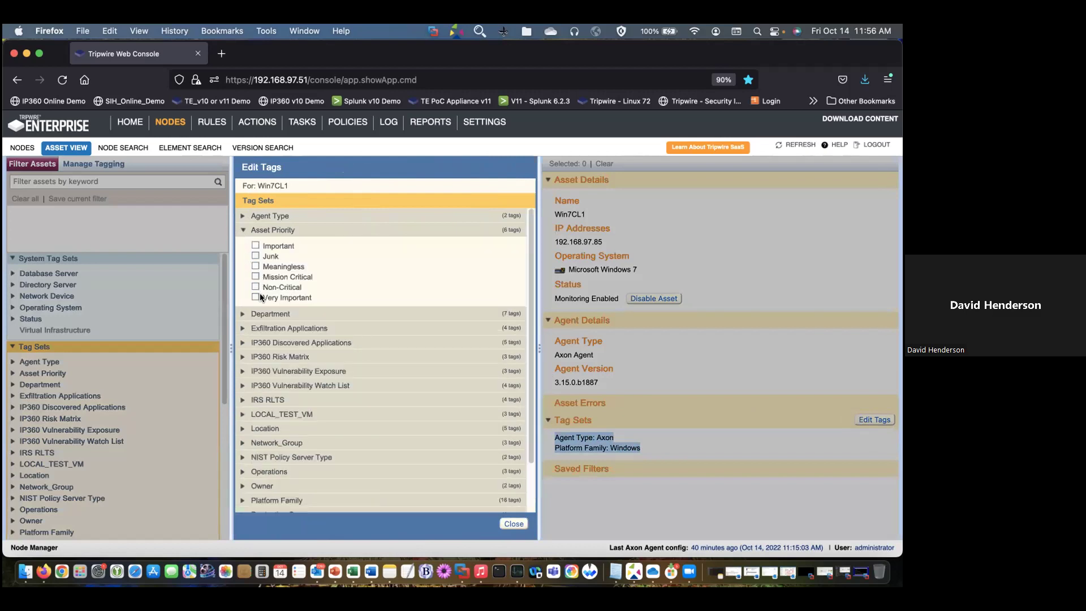
click(256, 276)
click(513, 523)
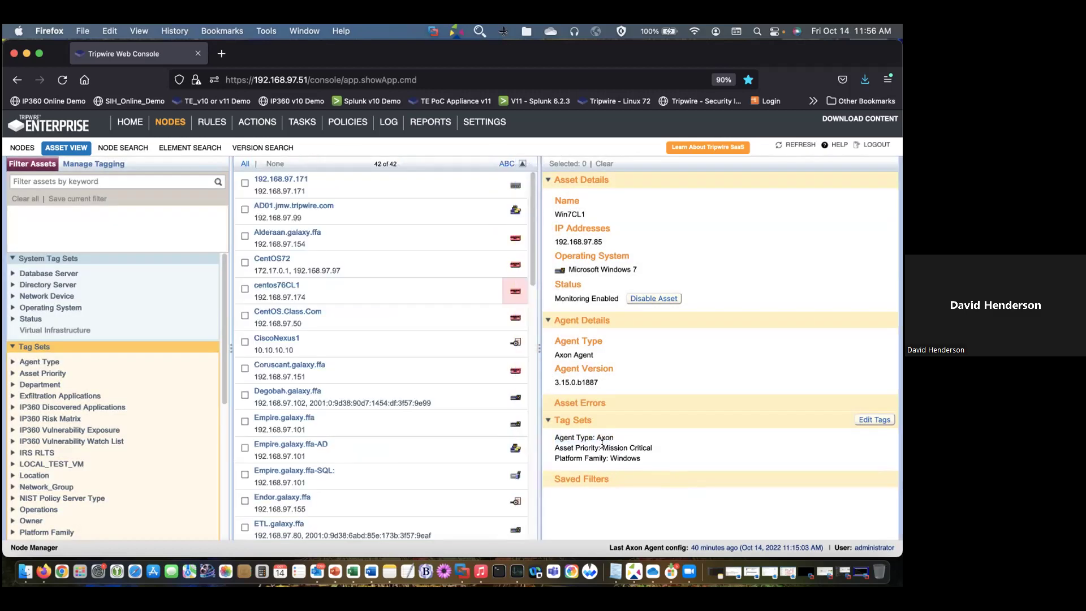
drag(602, 444, 653, 448)
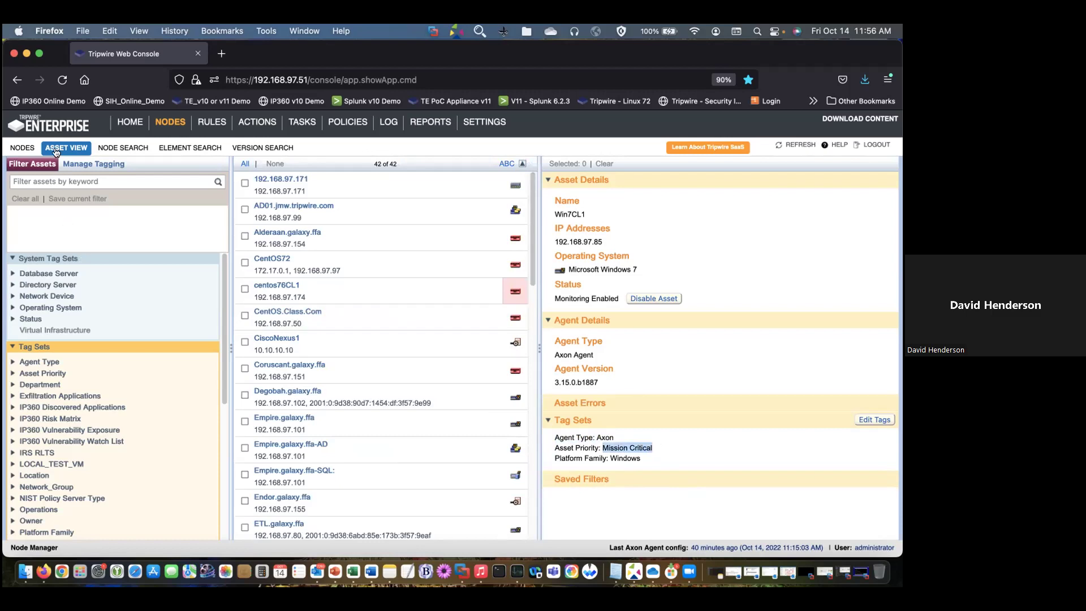
List the nodes in the Mission Critical smart group of the Asset Priority tag set and select Win7CL1
click(30, 149)
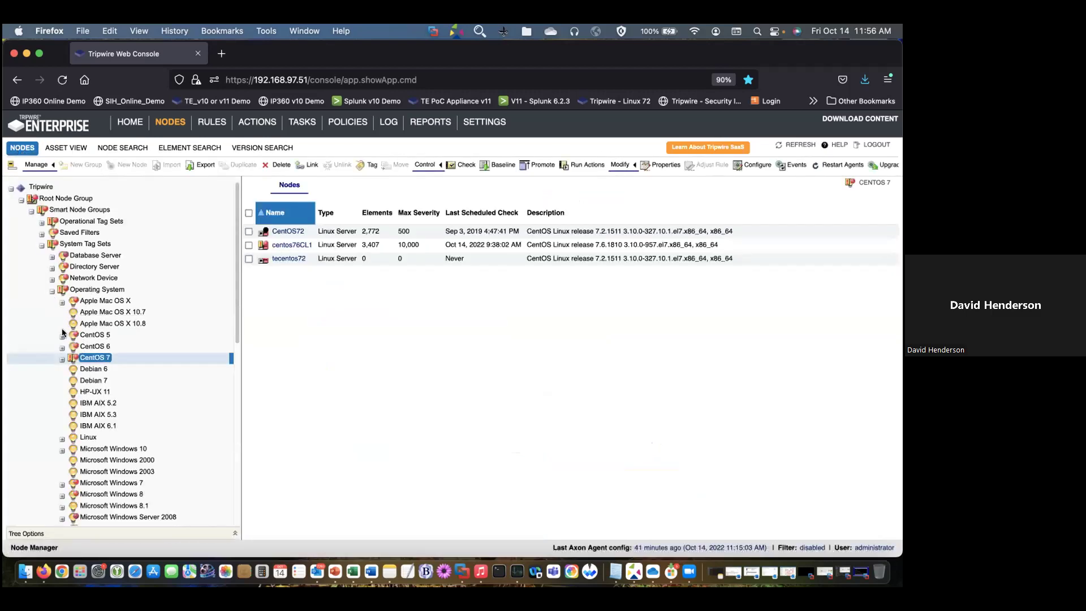
scroll(65, 337, down, 5)
scroll(52, 336, up, 5)
click(52, 290)
click(41, 326)
click(52, 348)
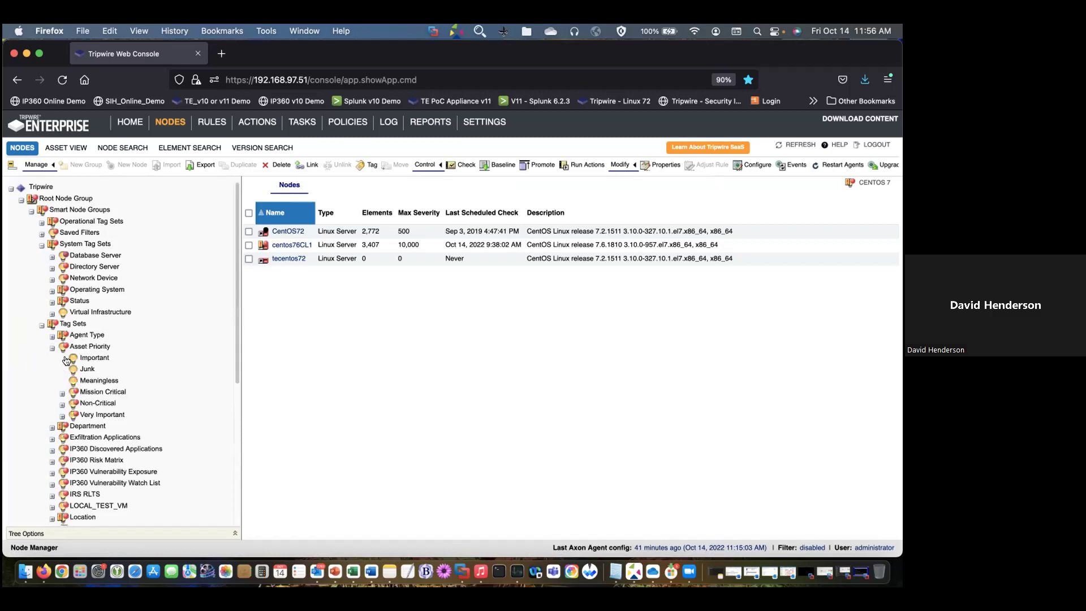
click(90, 391)
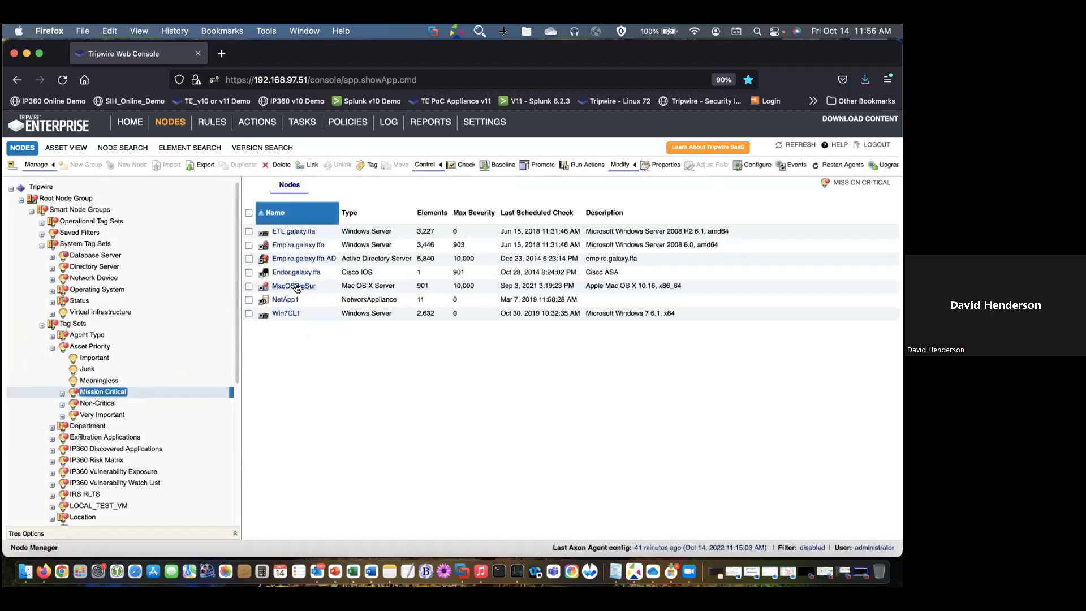
click(249, 314)
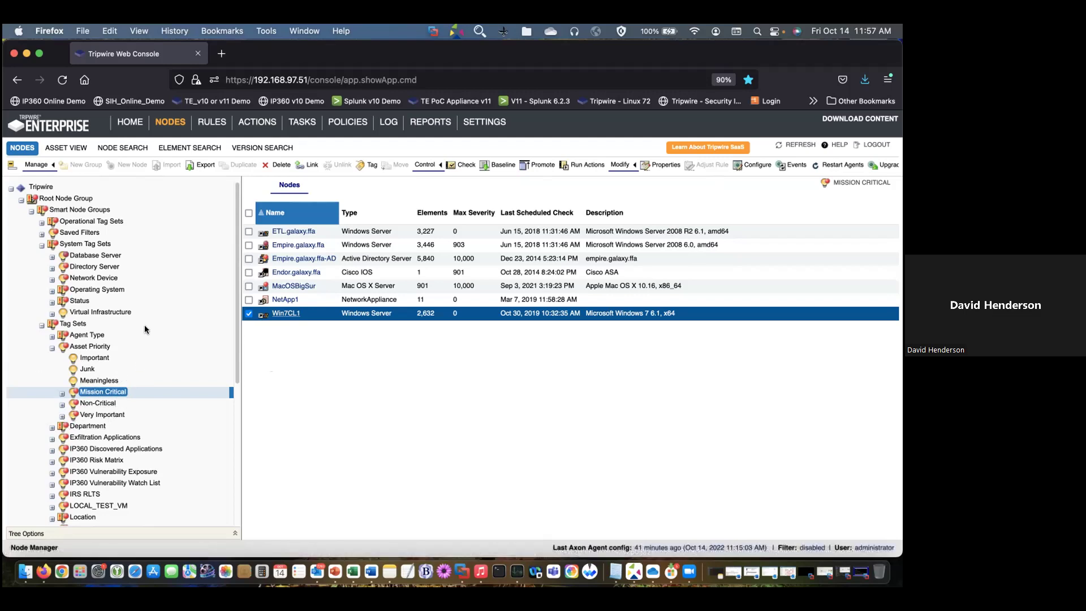
Return to the Asset View and examine the Operating System, Network Device and Location tag sets, collapsing each one again
click(66, 148)
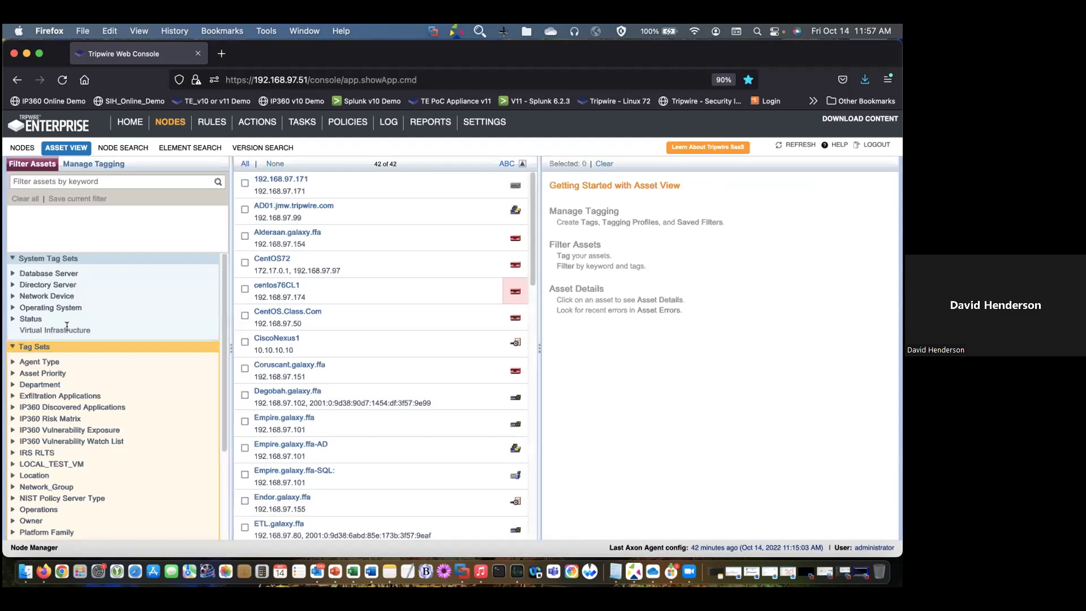
click(13, 307)
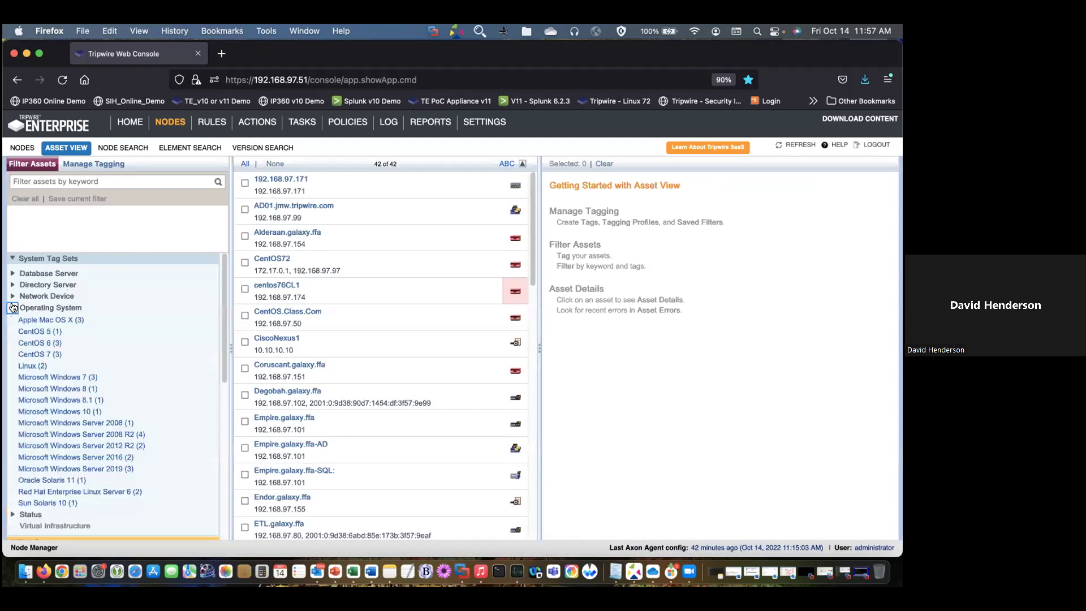
click(13, 308)
click(12, 296)
click(12, 296)
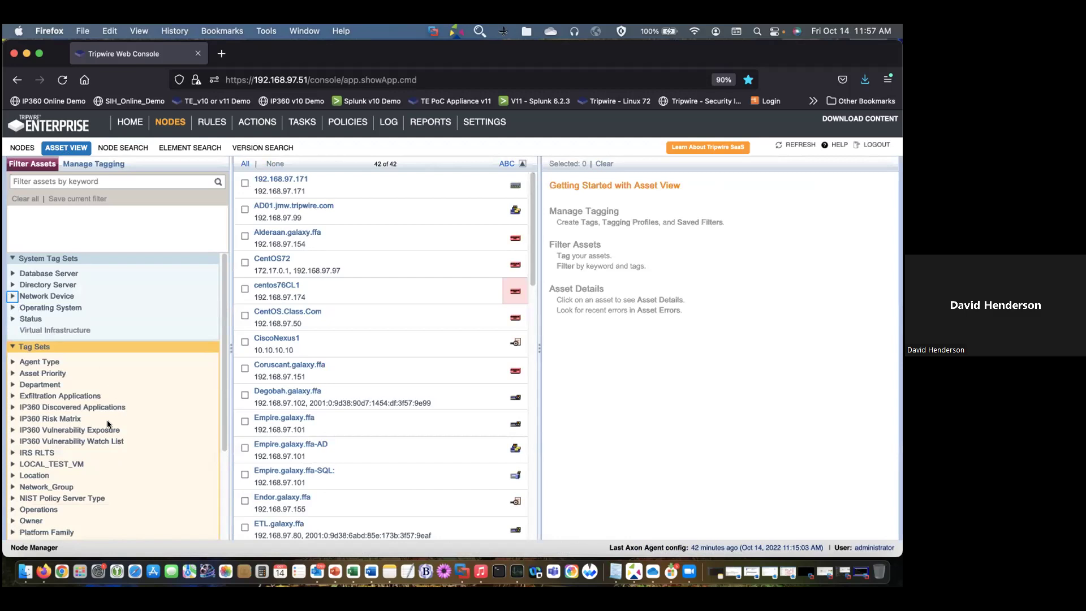
scroll(107, 420, down, 4)
scroll(107, 420, up, 2)
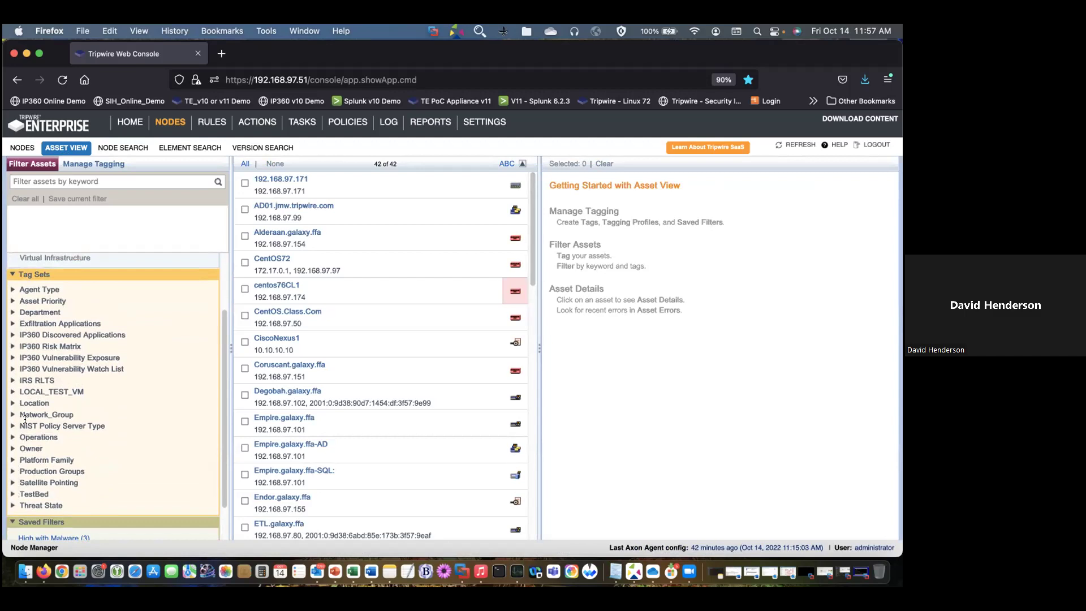
click(14, 403)
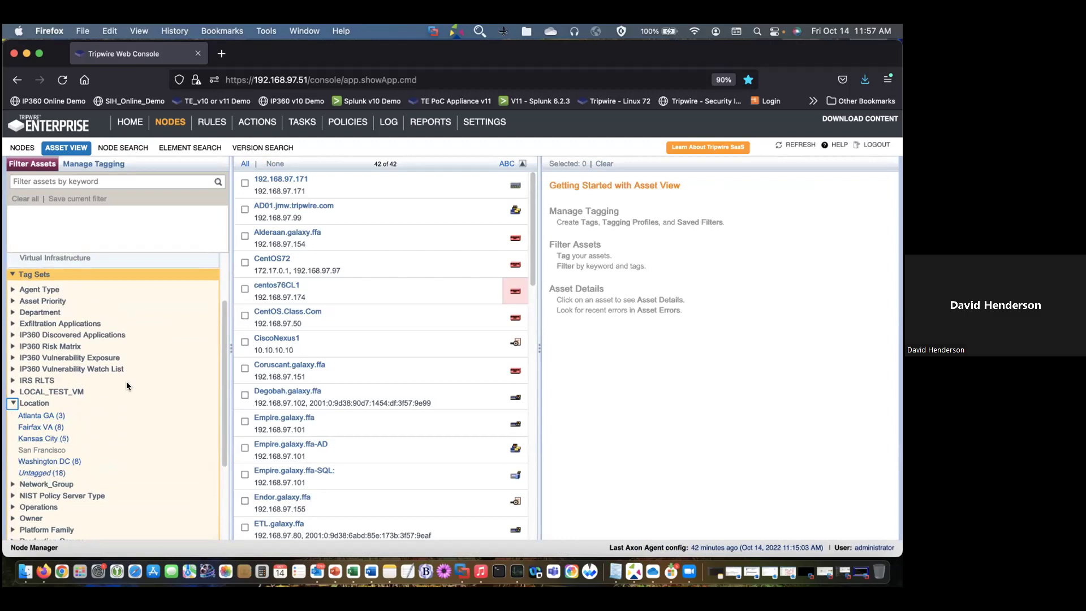
click(13, 402)
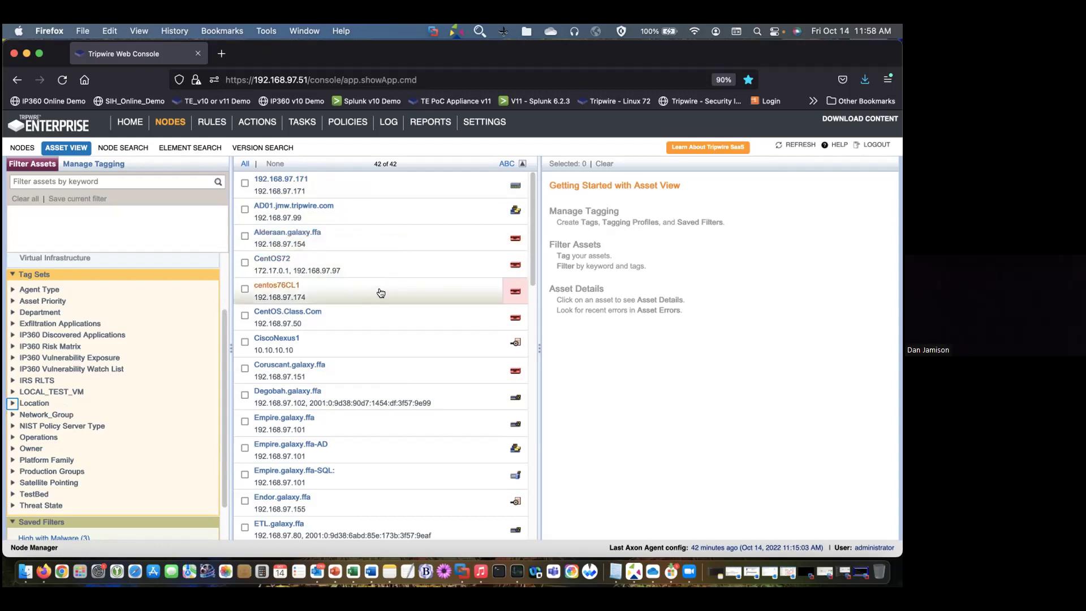
Go back to the node tree view and open the console's home page
click(24, 148)
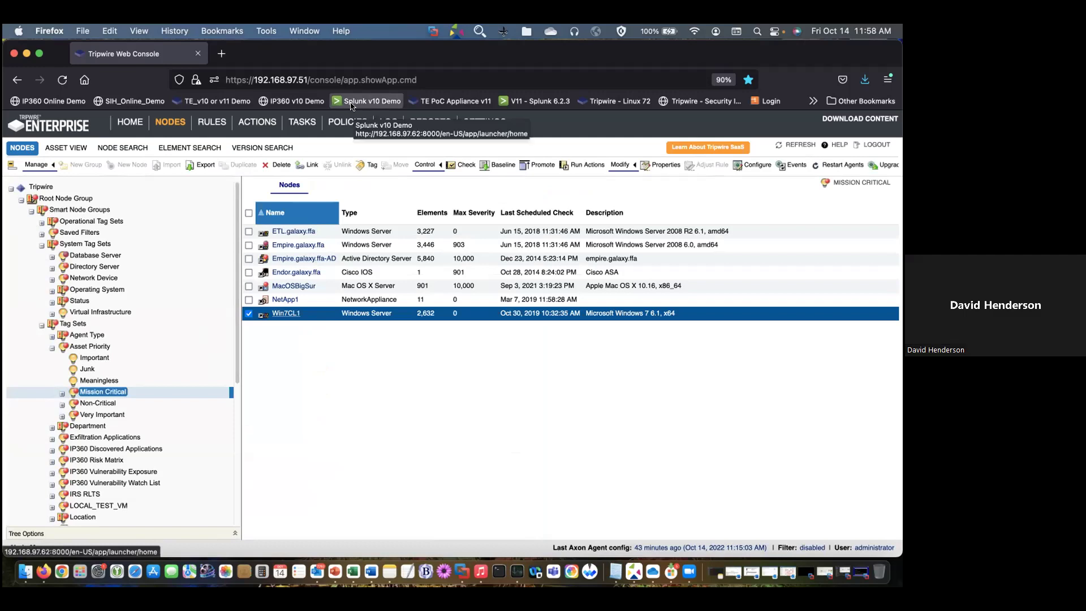
click(138, 123)
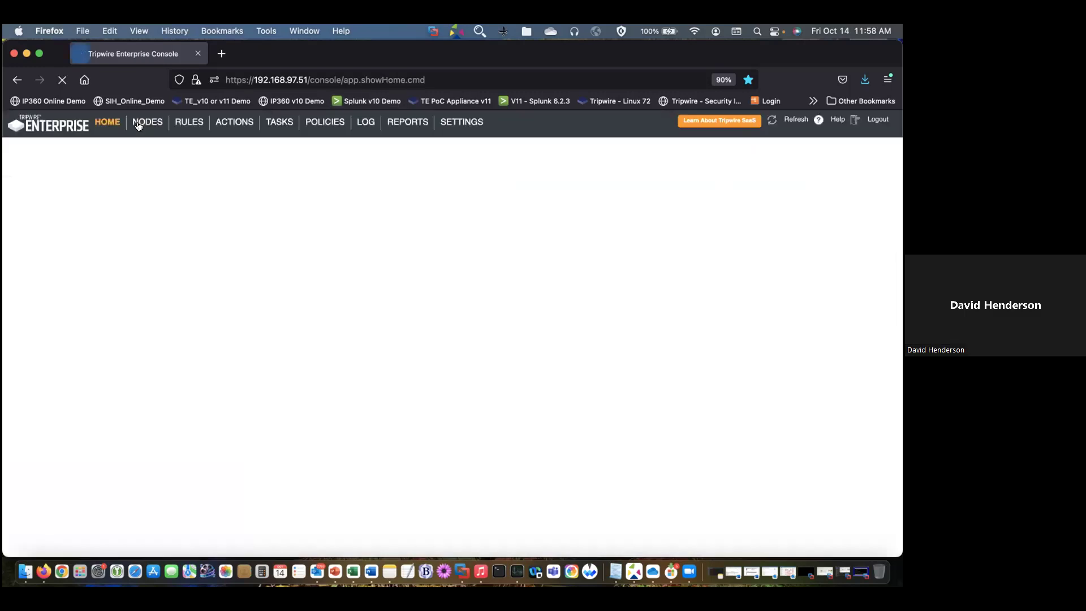